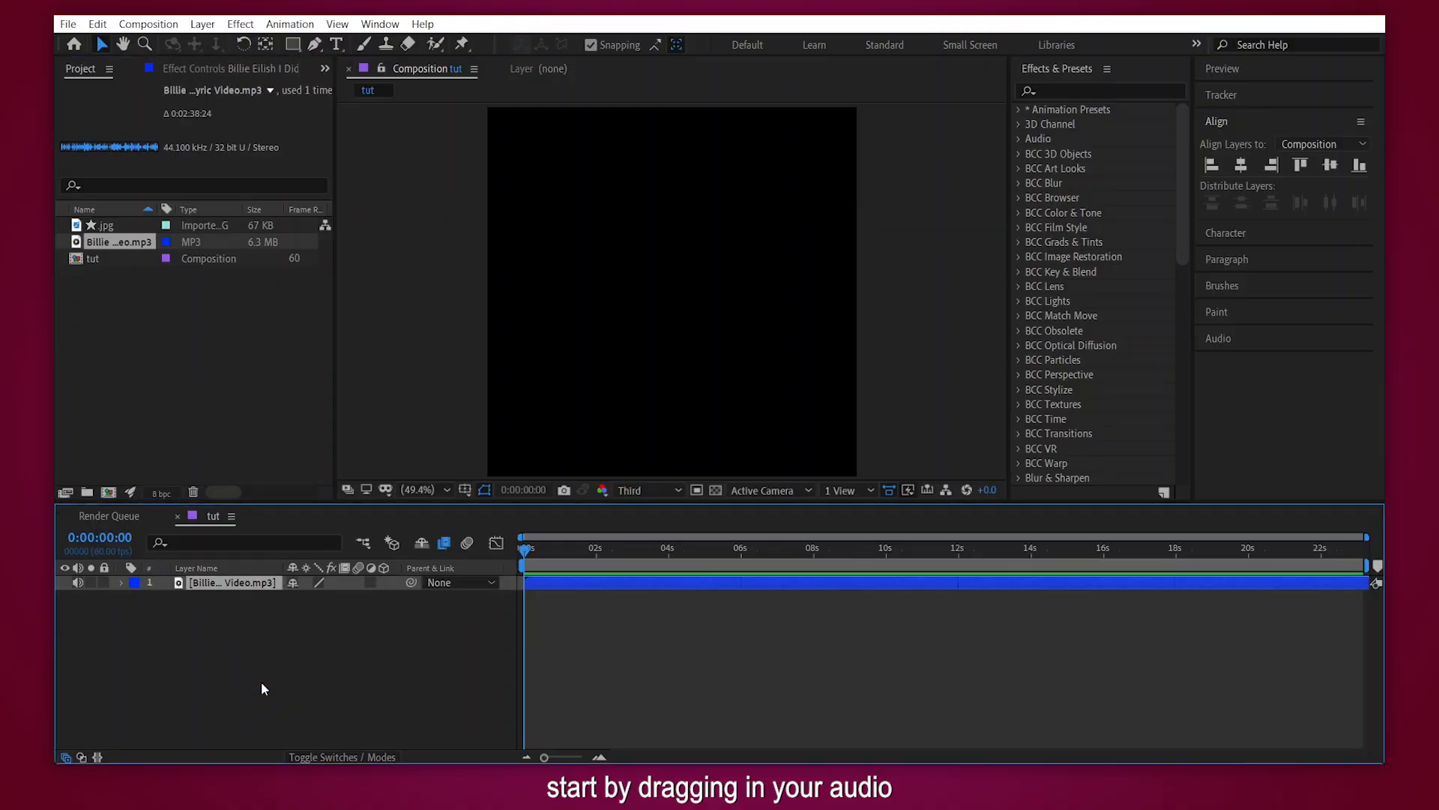
- Set the audio layer's Audio Levels to -5 dB
key("l")
left_click(307, 597)
type("-5")
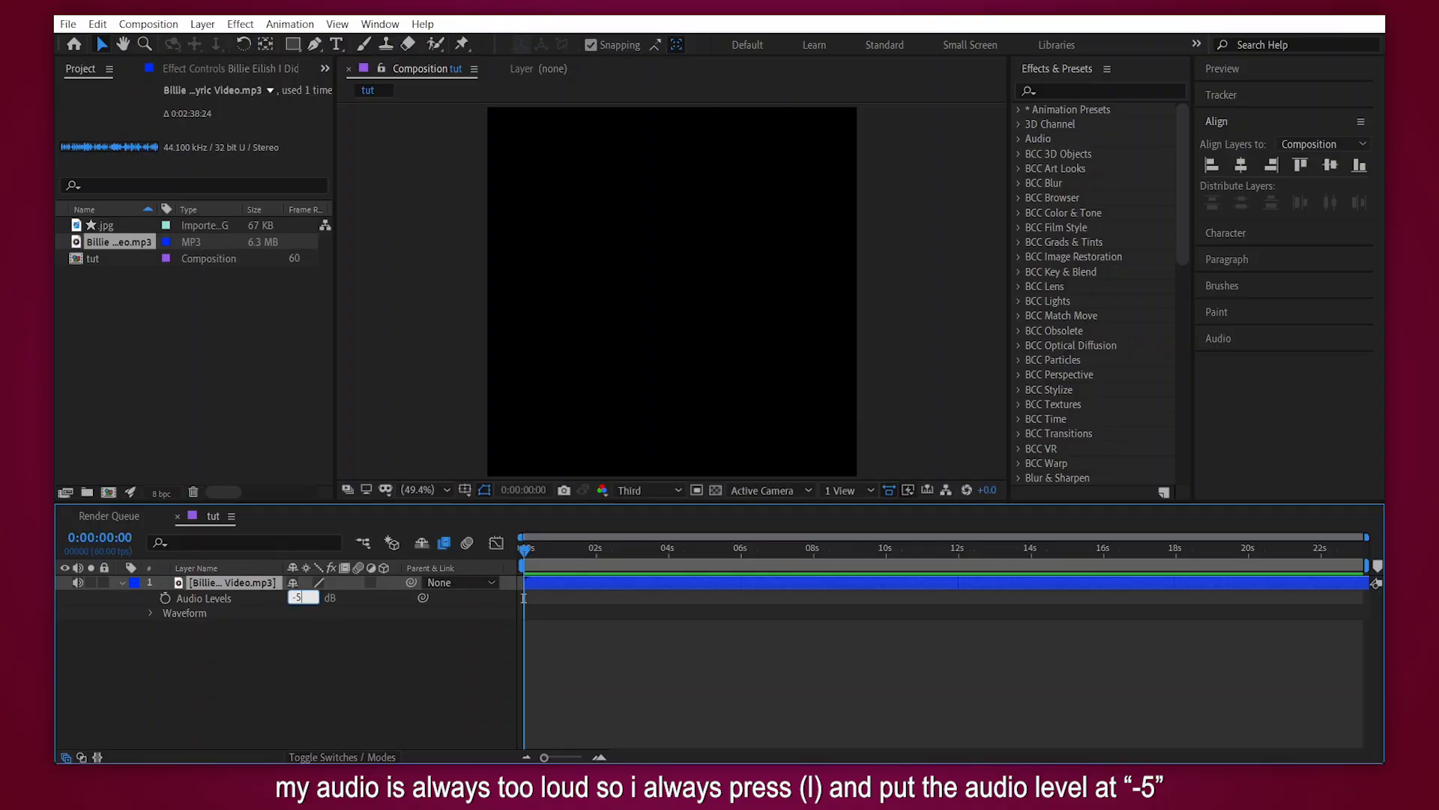
key("Return")
key("l")
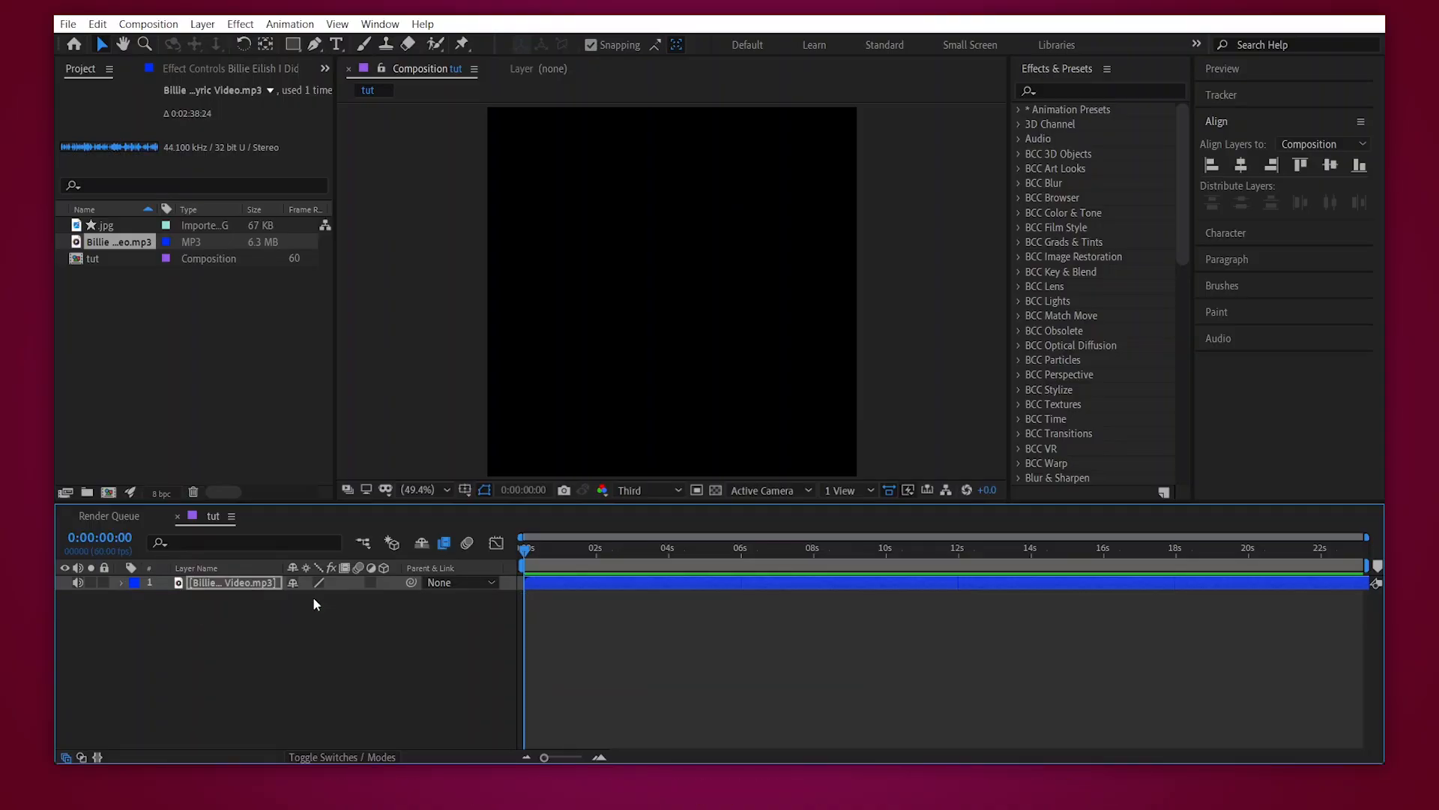
- Open the audio in its layer viewer and trim its In point to 0:01:29:13
left_click(568, 582)
double_click(568, 581)
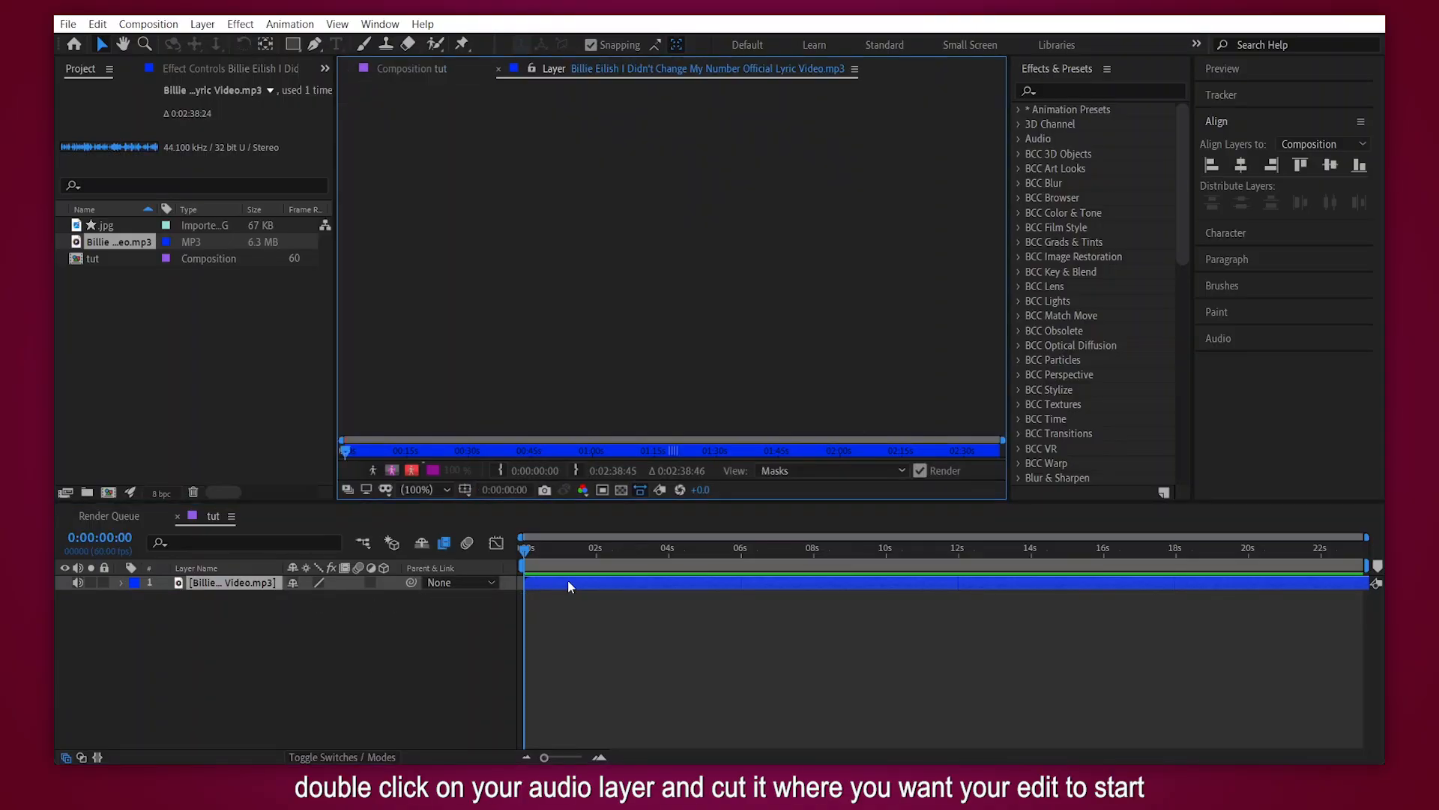
left_click_drag(1002, 447, 686, 452)
left_click(956, 452)
left_click_drag(582, 439, 853, 441)
left_click_drag(442, 451, 541, 450)
left_click(502, 470)
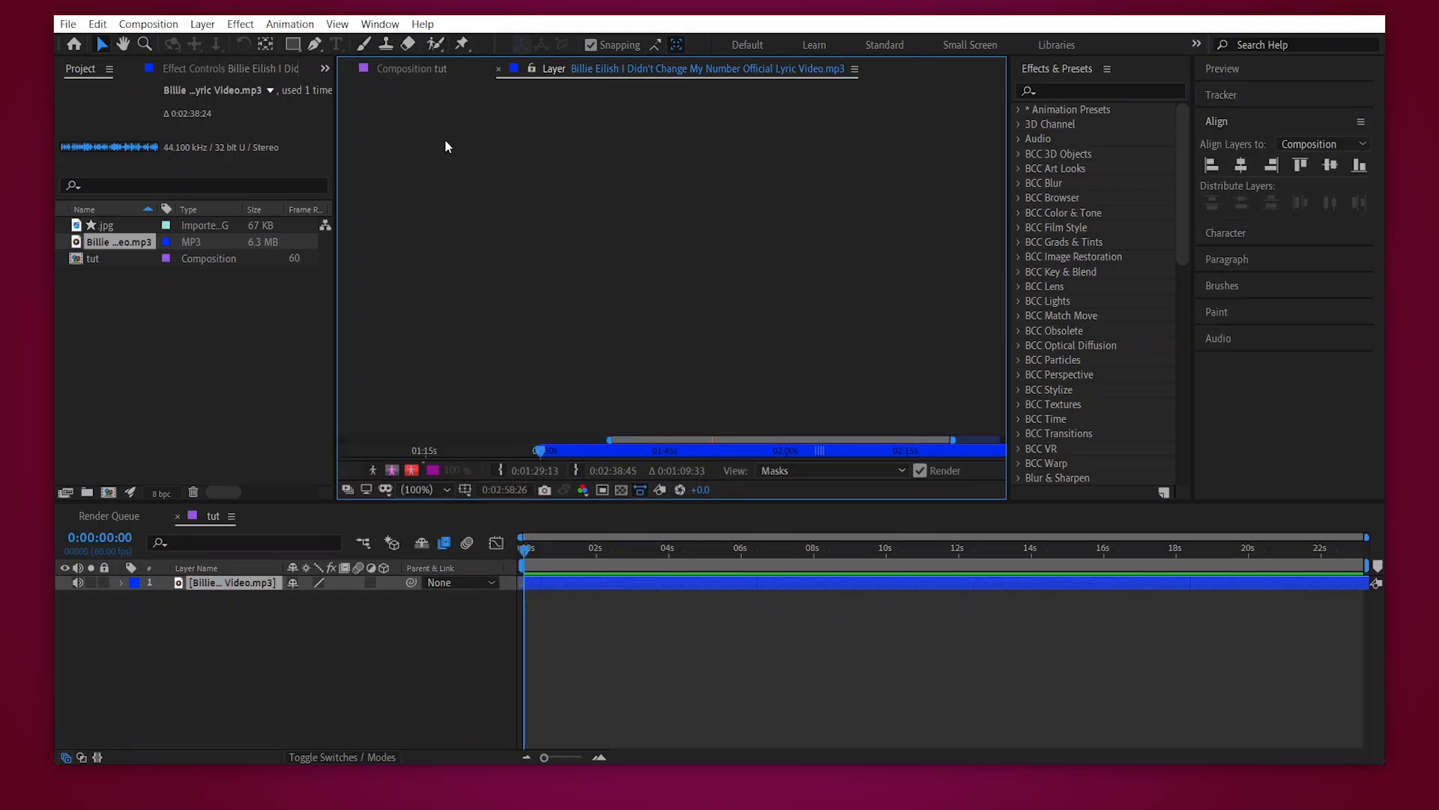
- Preview the audio around its new In point and return to the first frame of the tut composition
left_click(536, 452)
key("space")
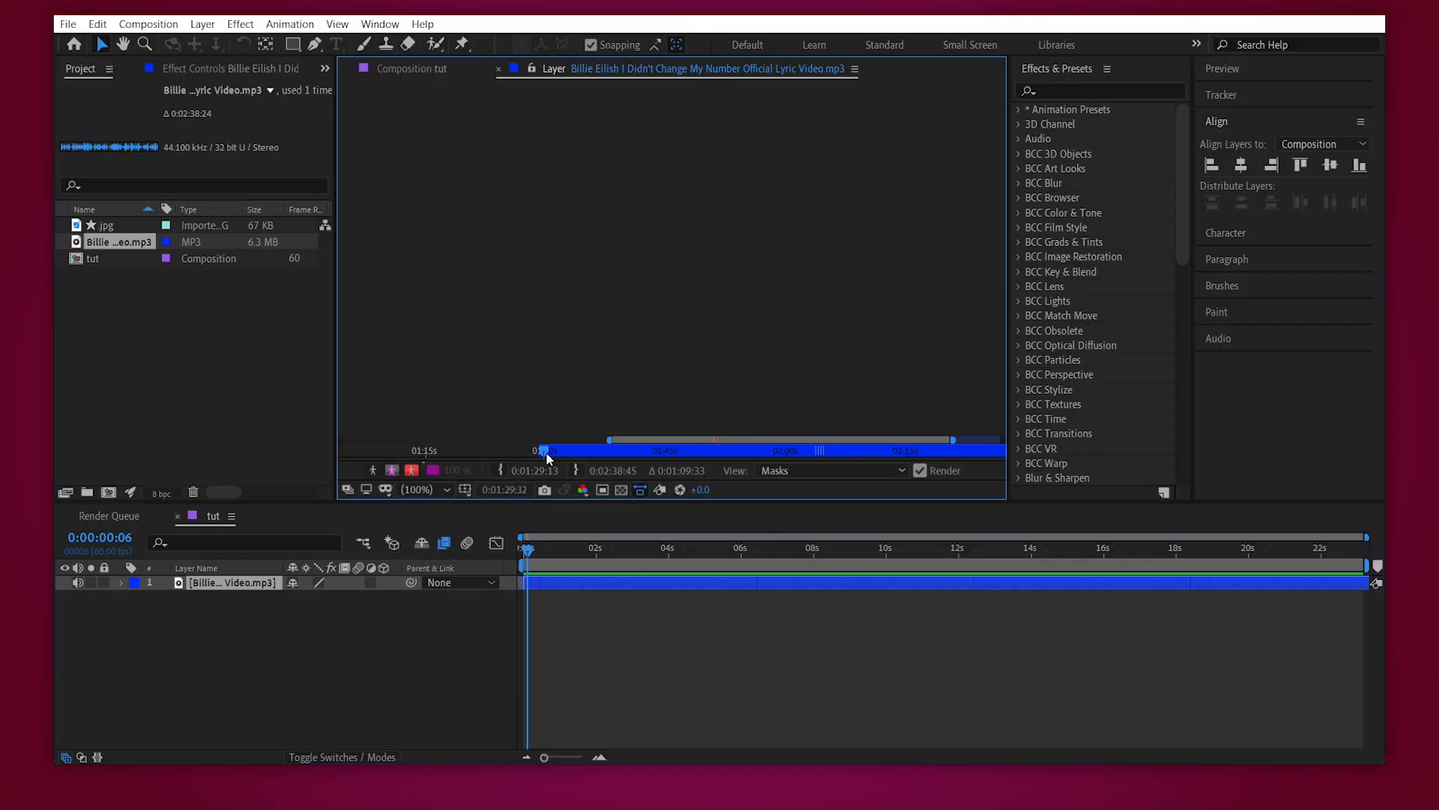
left_click_drag(561, 449, 522, 444)
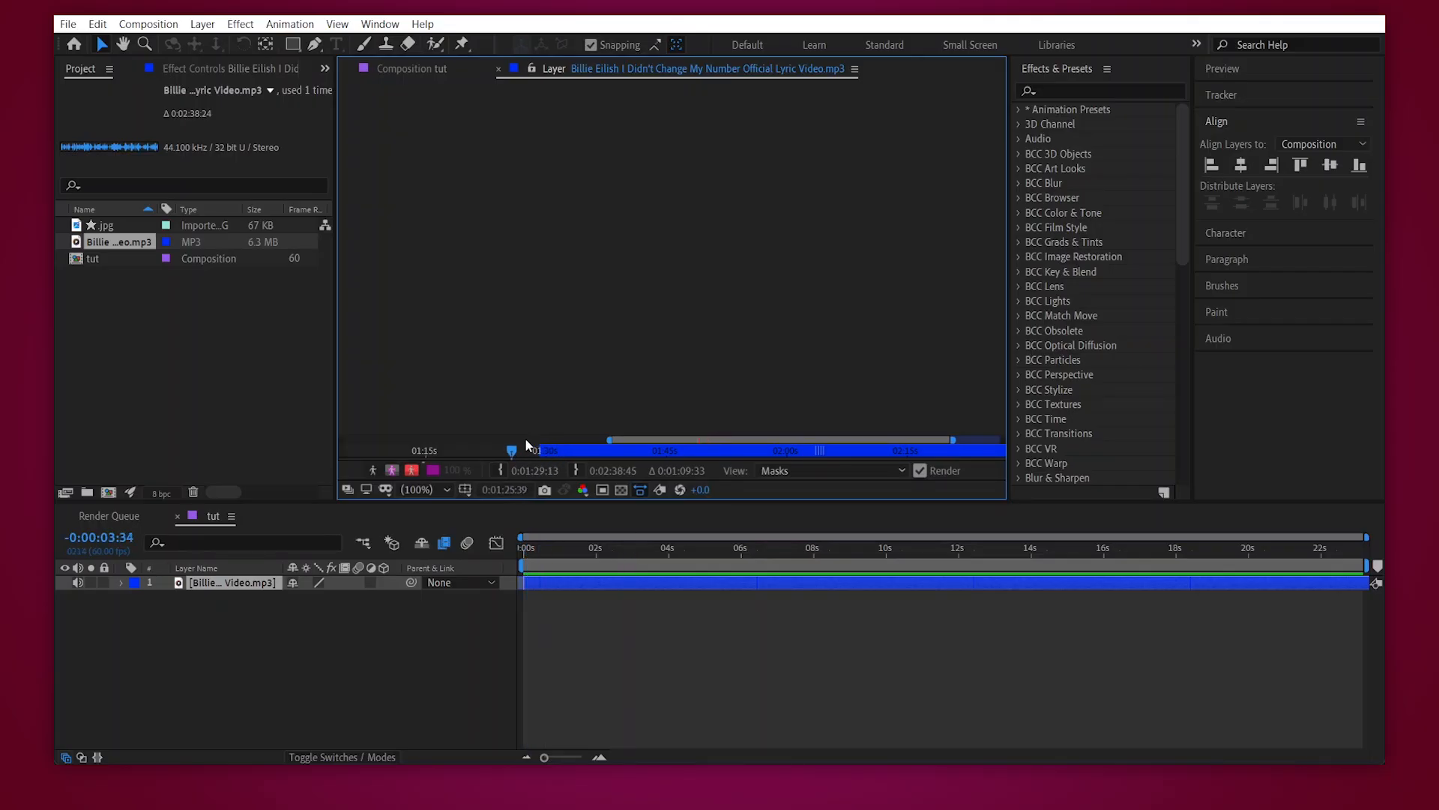
left_click(417, 66)
left_click_drag(550, 557, 514, 551)
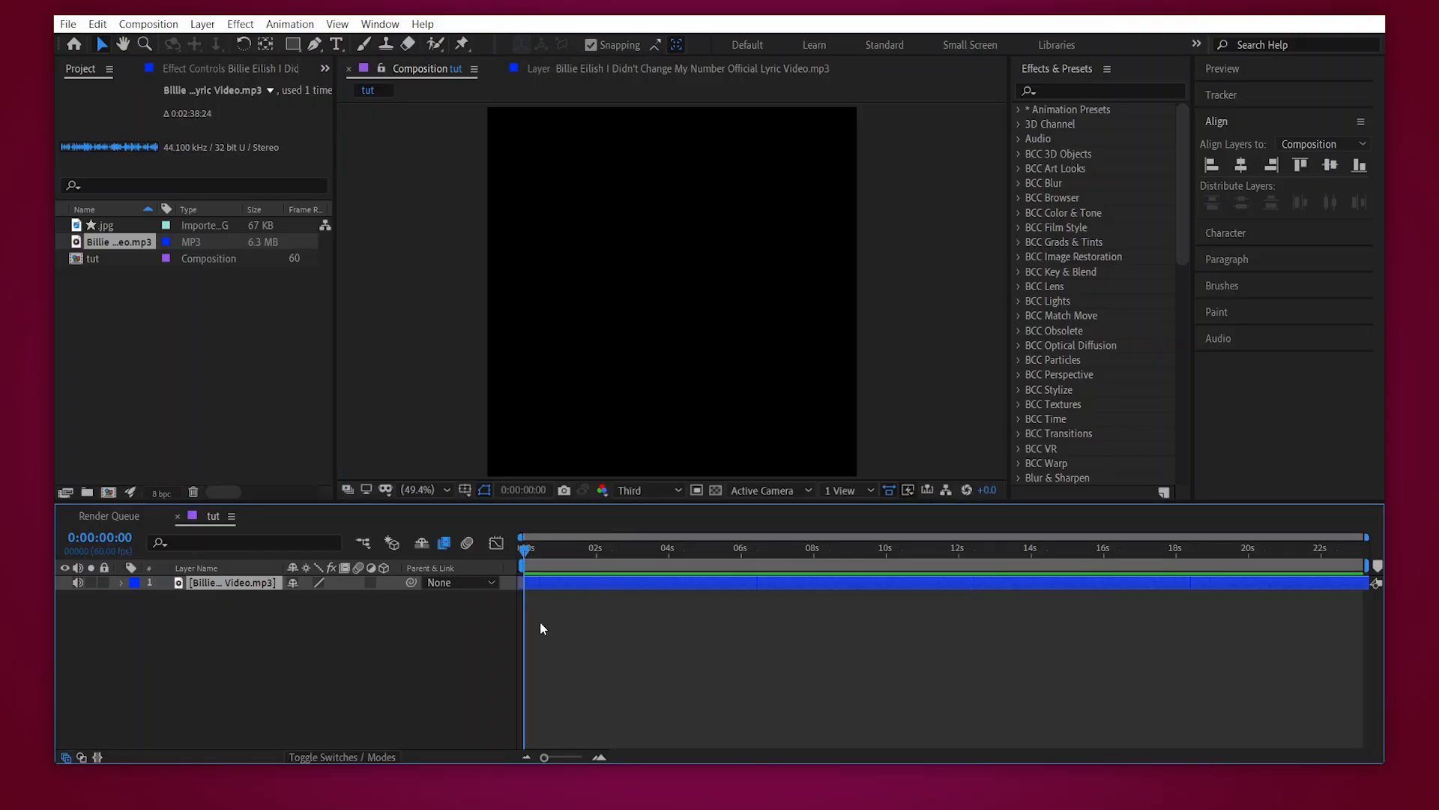
- Reveal the audio layer's waveform, play the composition from the start, and collapse the waveform
key("l")
key("l")
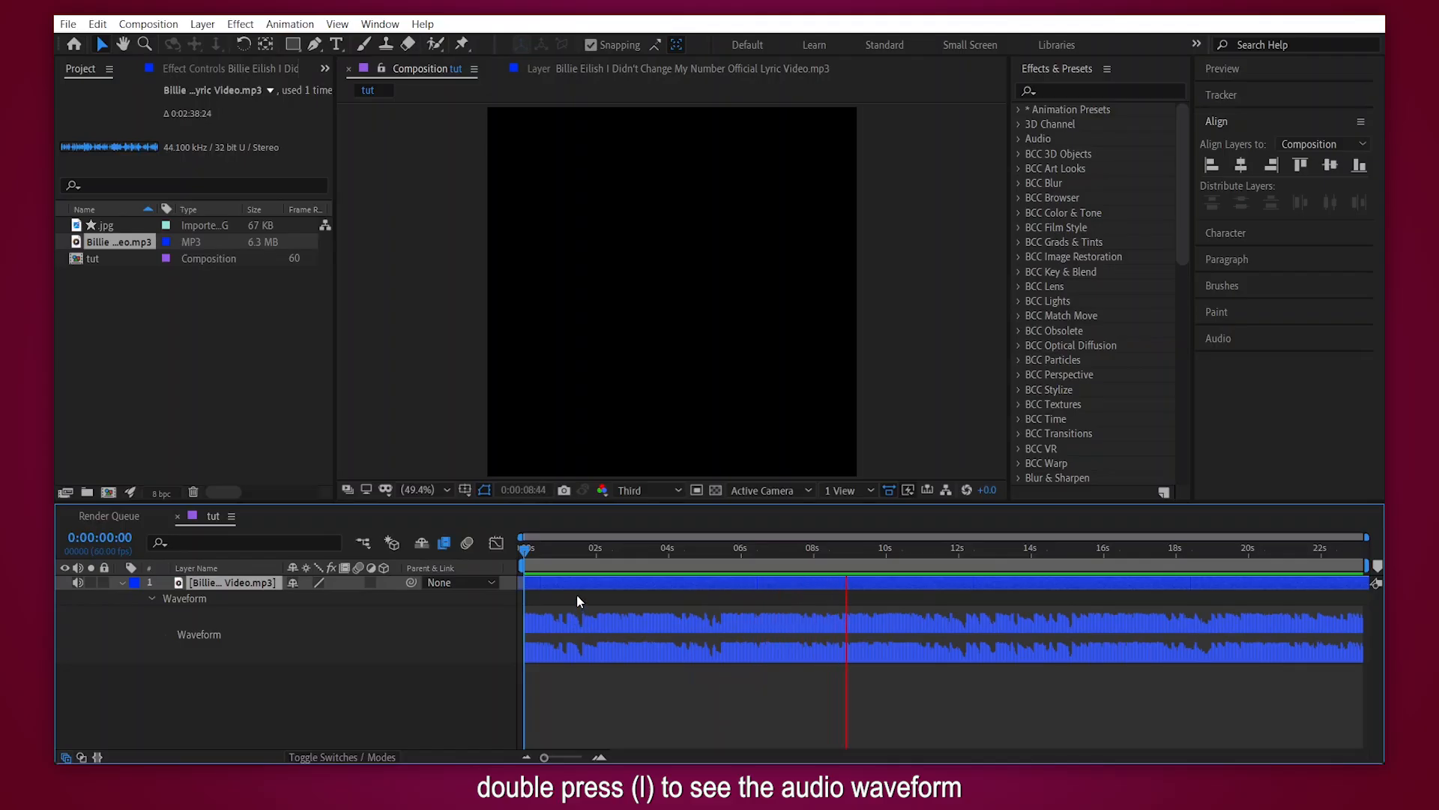
key("space")
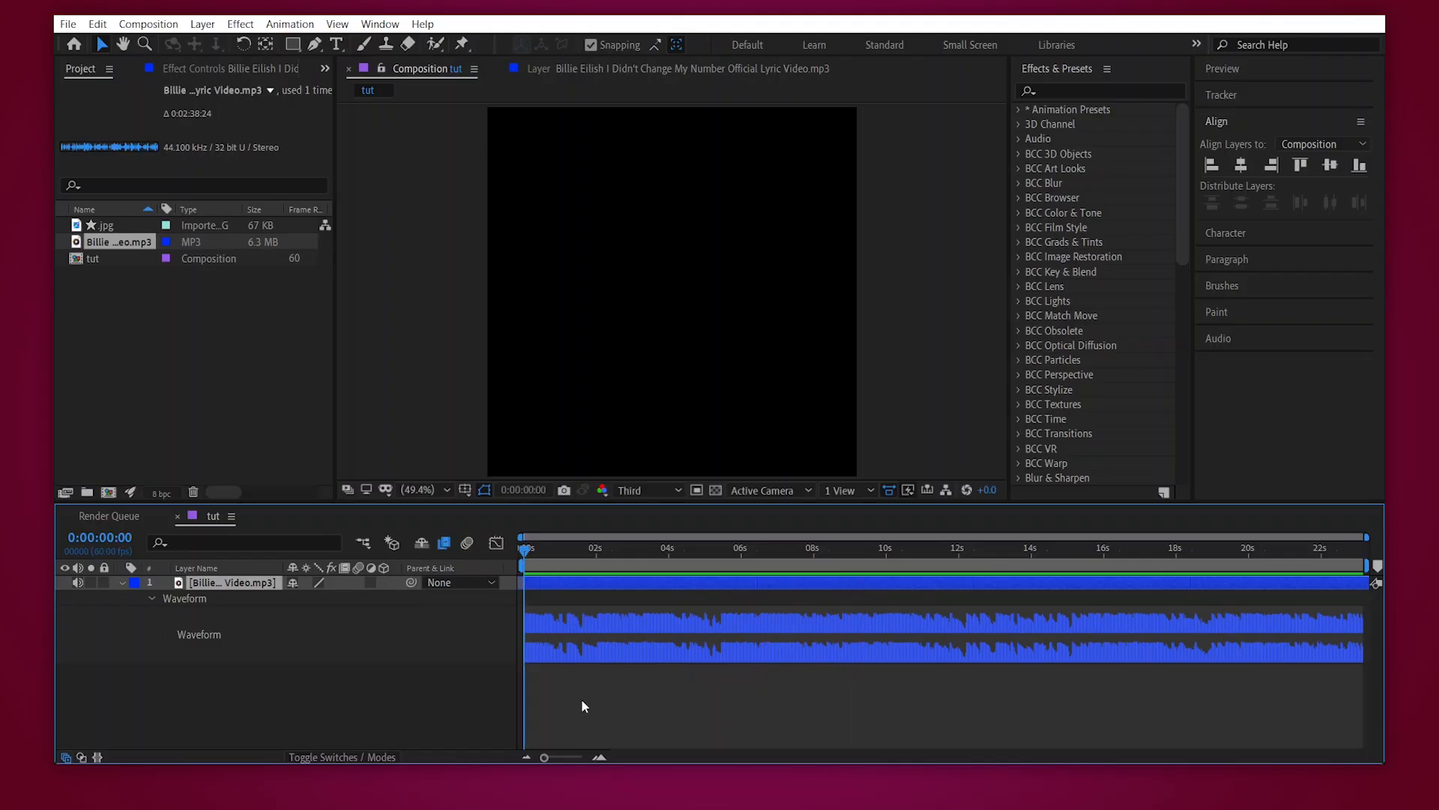
key("l")
key("l")
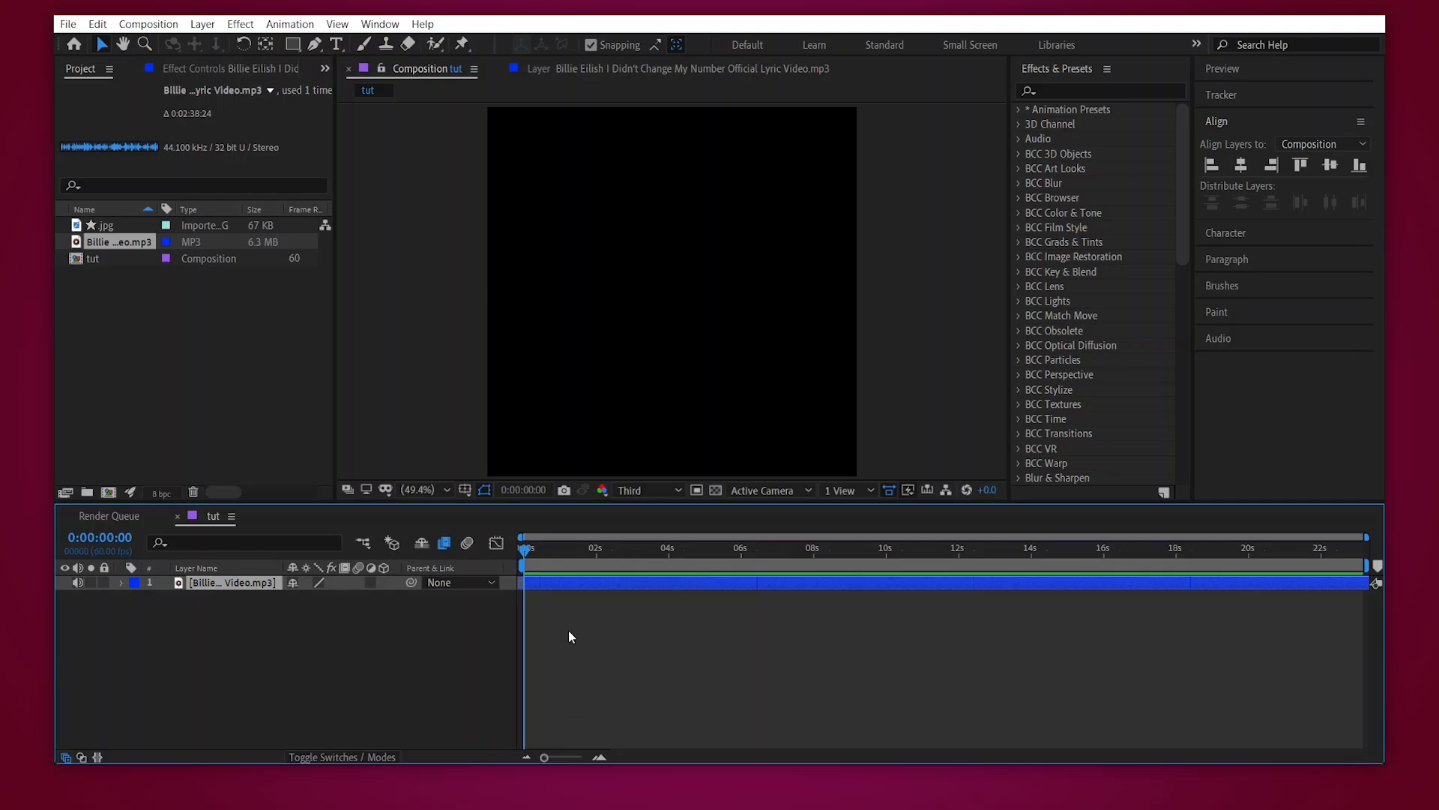
- Enable time remapping on the audio layer
right_click(563, 585)
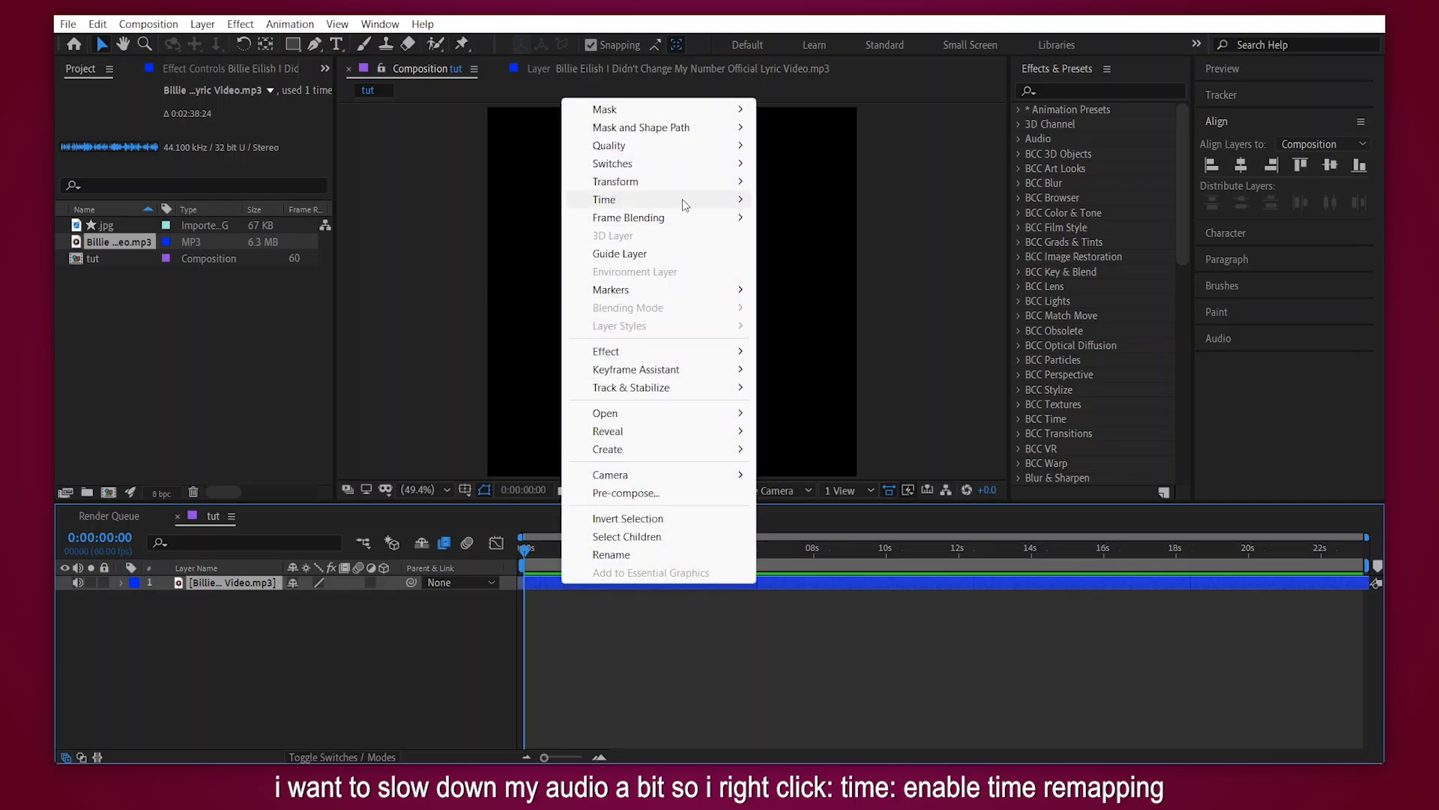
mouse_move(684, 199)
left_click(817, 200)
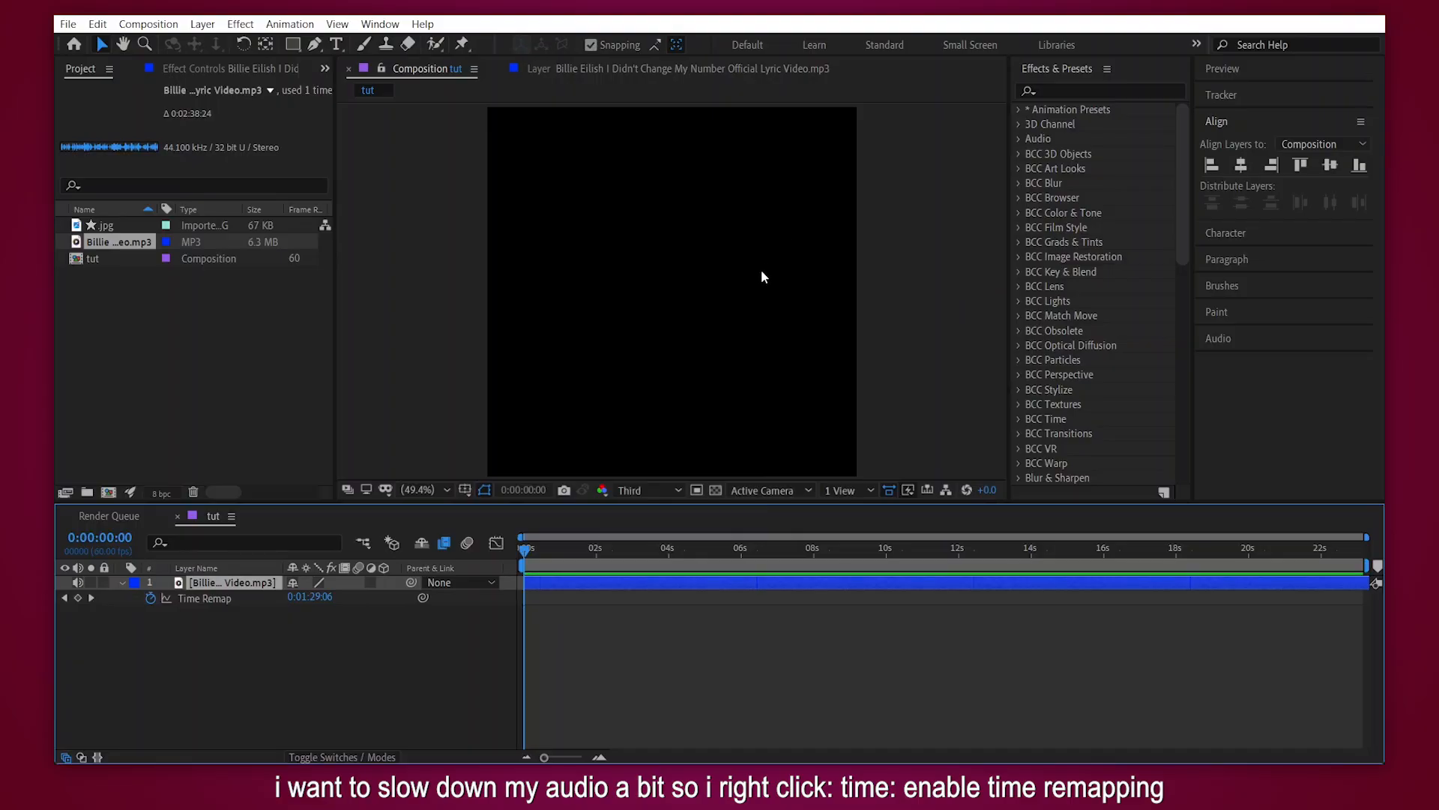
left_click(318, 597)
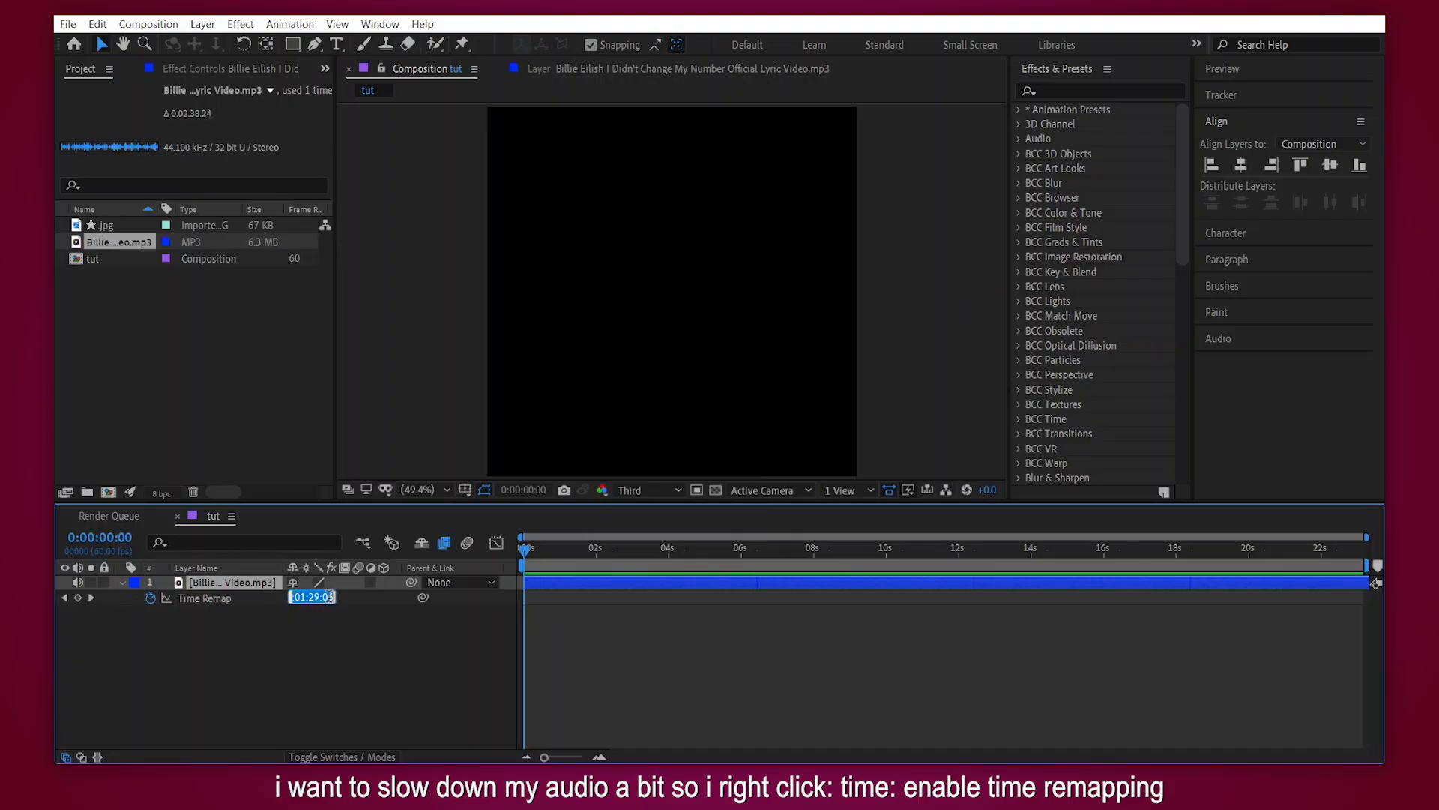
left_click(369, 600)
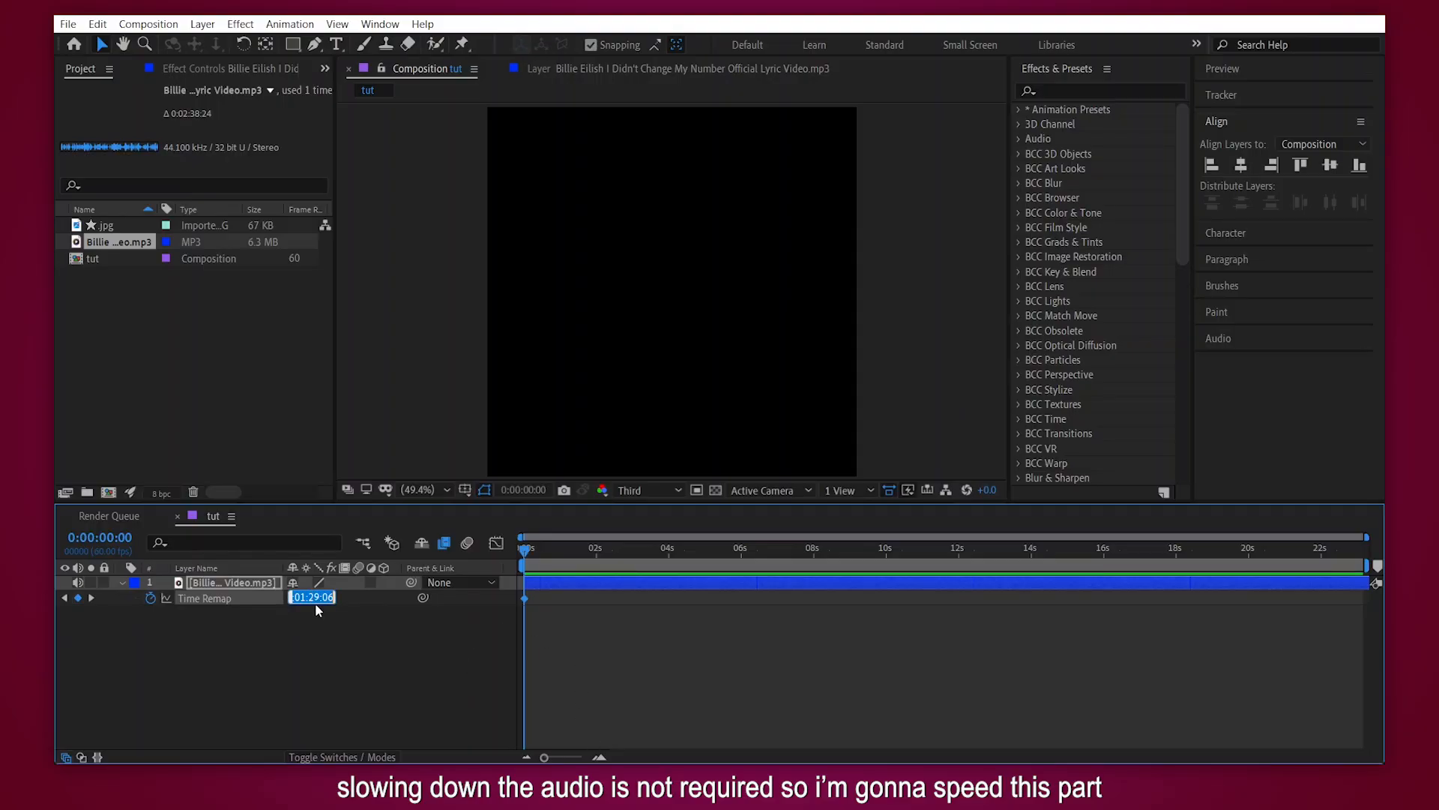
left_click(608, 628)
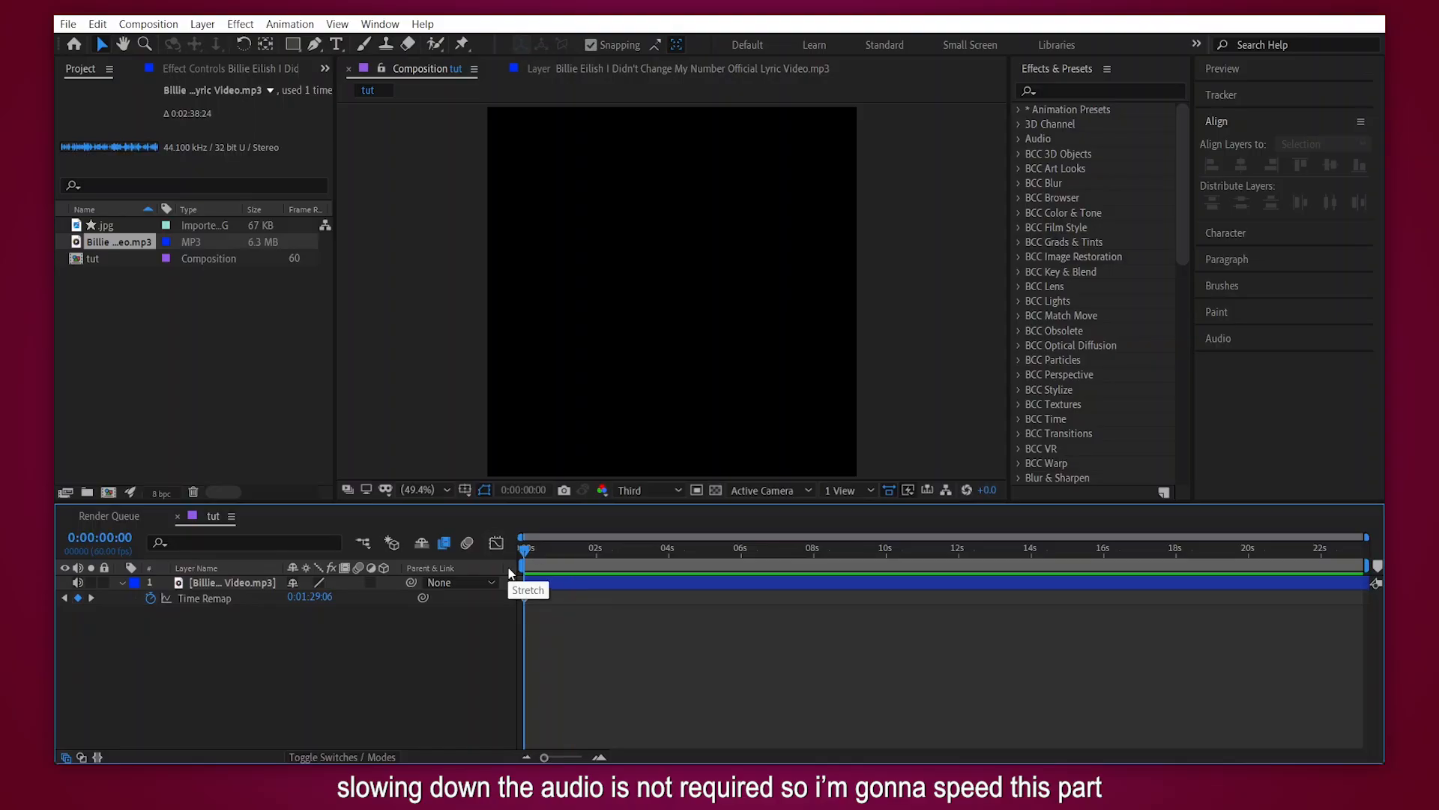
- Add a Time Remap keyframe at 0:00:00:14 and move it to the start of the composition
left_click_drag(542, 556, 532, 552)
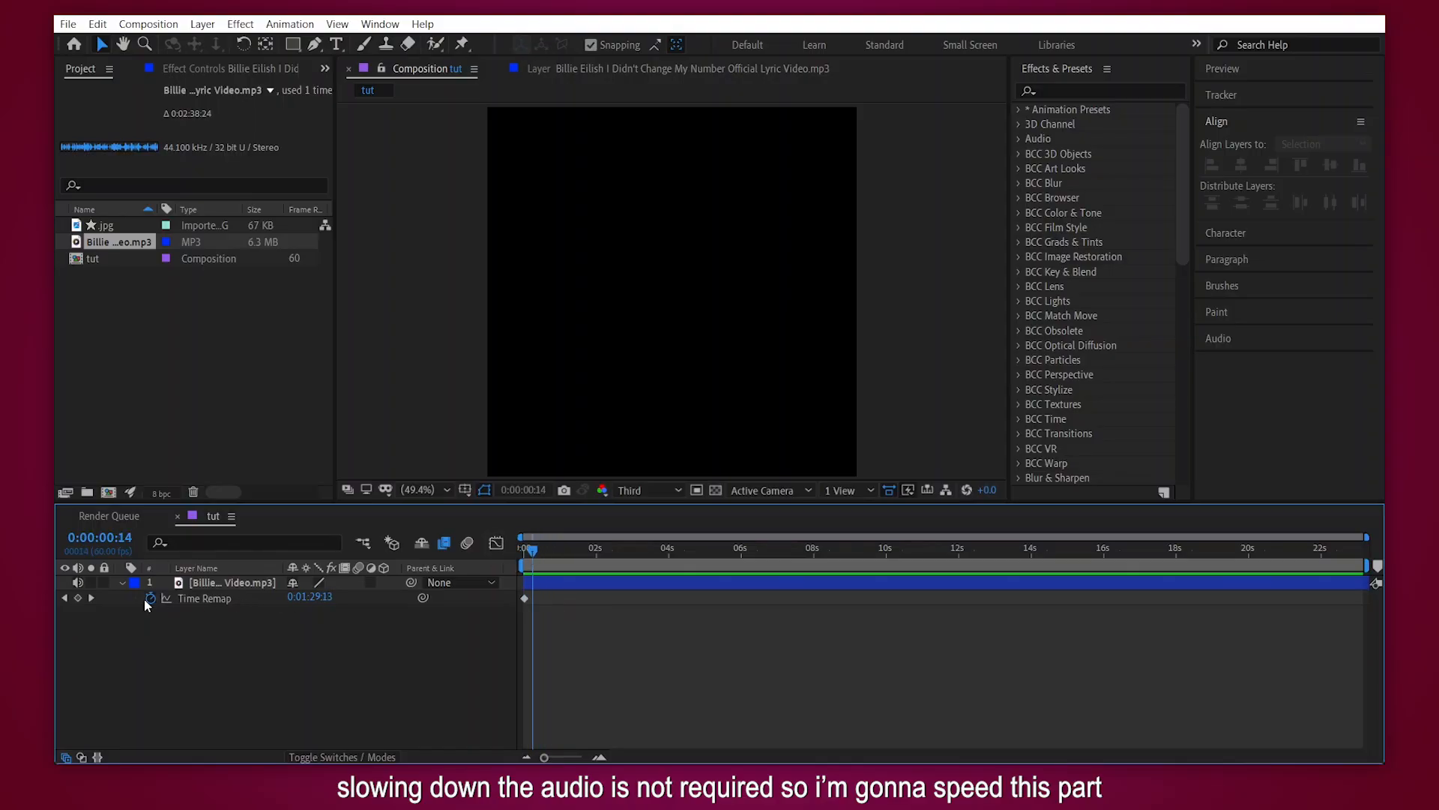
left_click(78, 597)
left_click_drag(523, 609, 523, 552)
left_click_drag(533, 598, 526, 599)
- Add a Time Remap keyframe at the composition's end, 0:00:23:09, with a value of about 0:01:53, and return to the start
key("space")
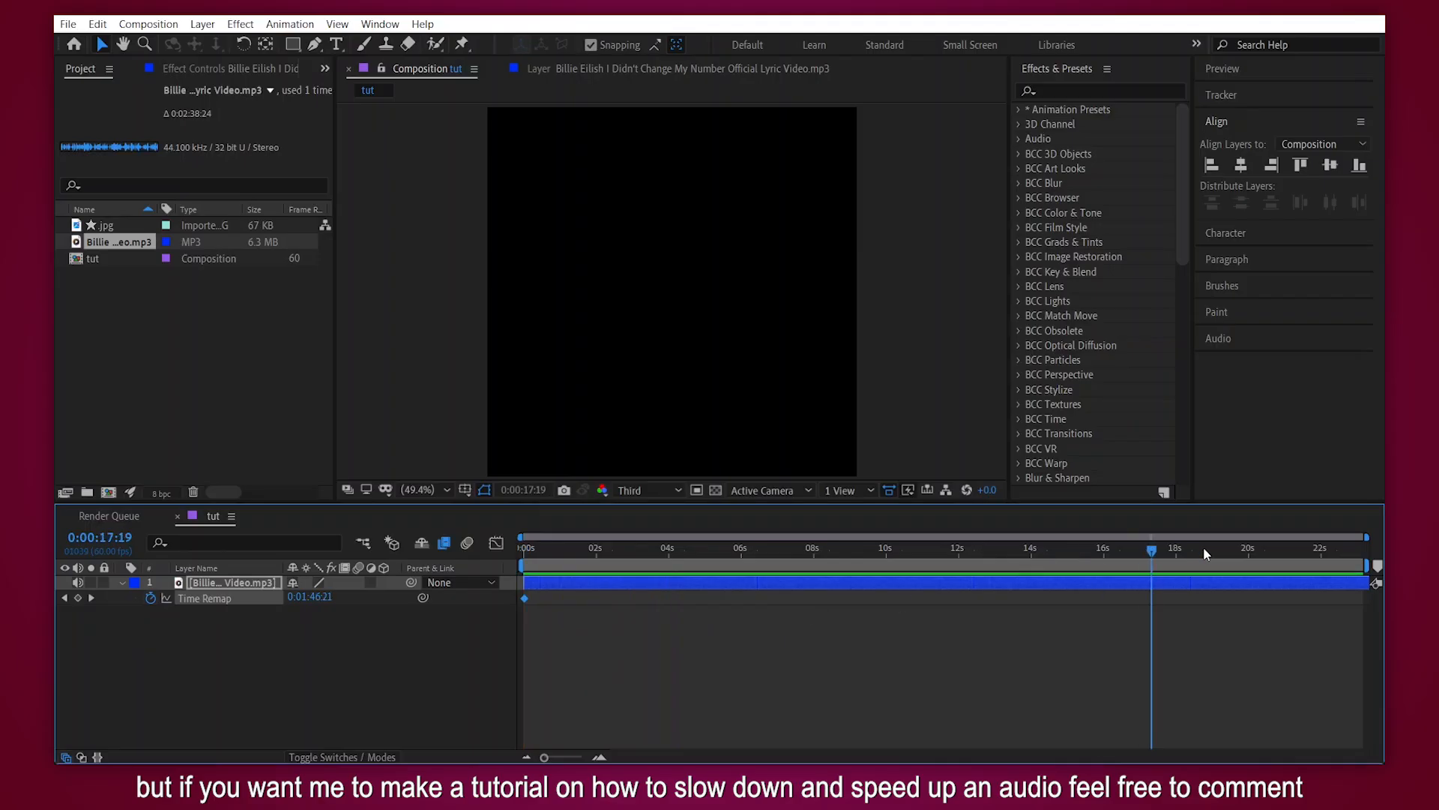
left_click(332, 603)
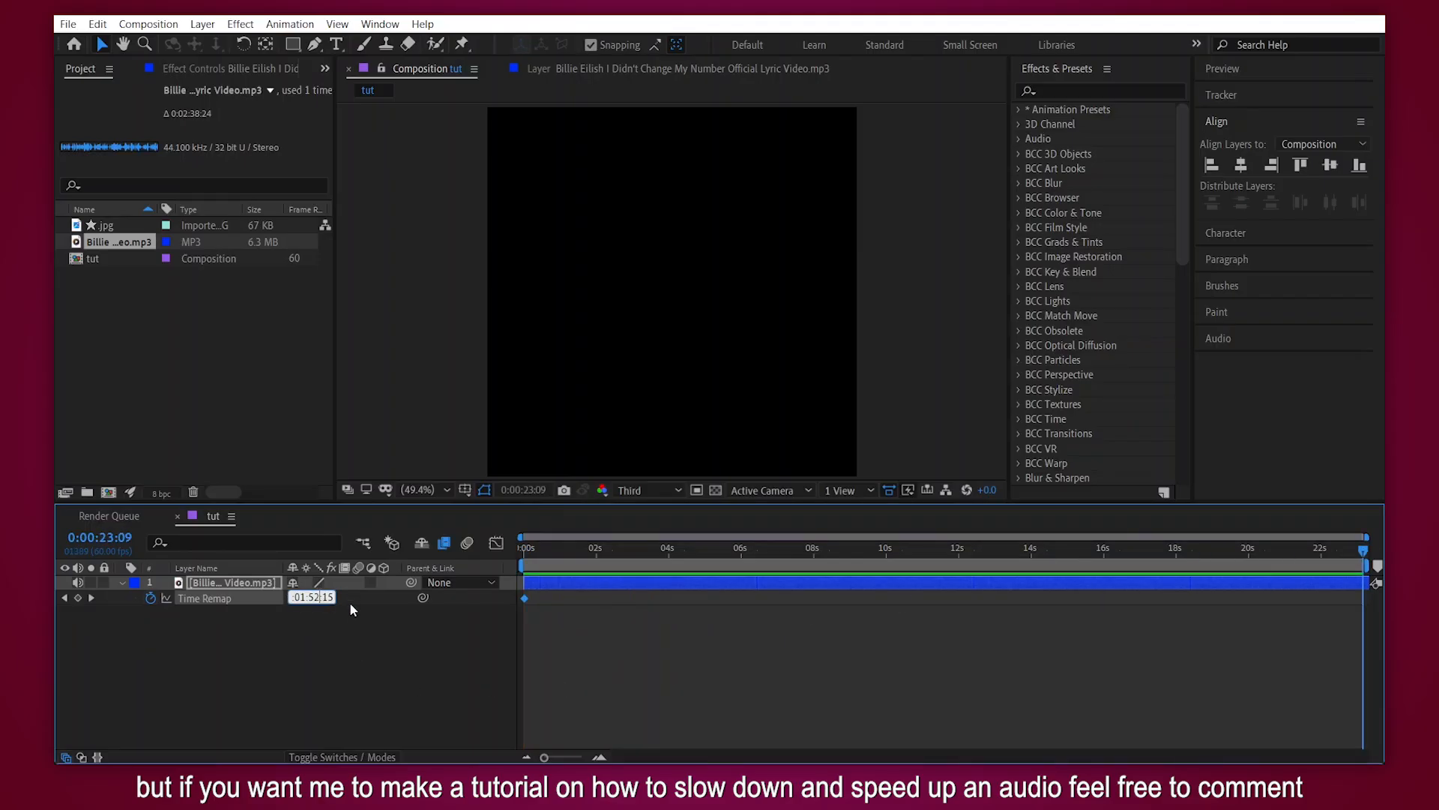
key("Left")
key("Left")
key("Left")
key("BackSpace")
type("3")
key("Return")
key("Home")
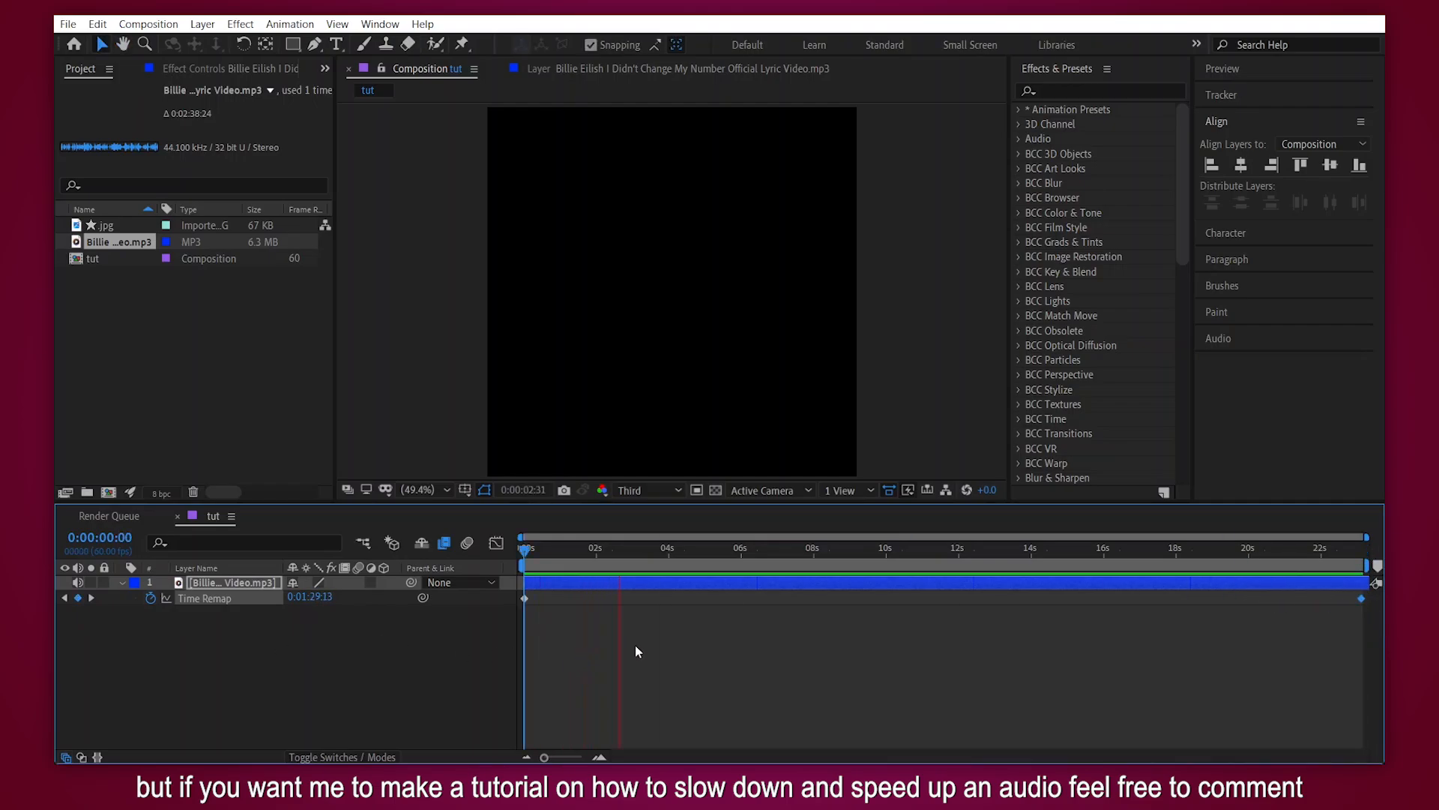
- Reveal the audio layer's waveform and play the composition from 0:00:06:06 to listen for the beat
key("u")
key("l")
key("l")
left_click(744, 549)
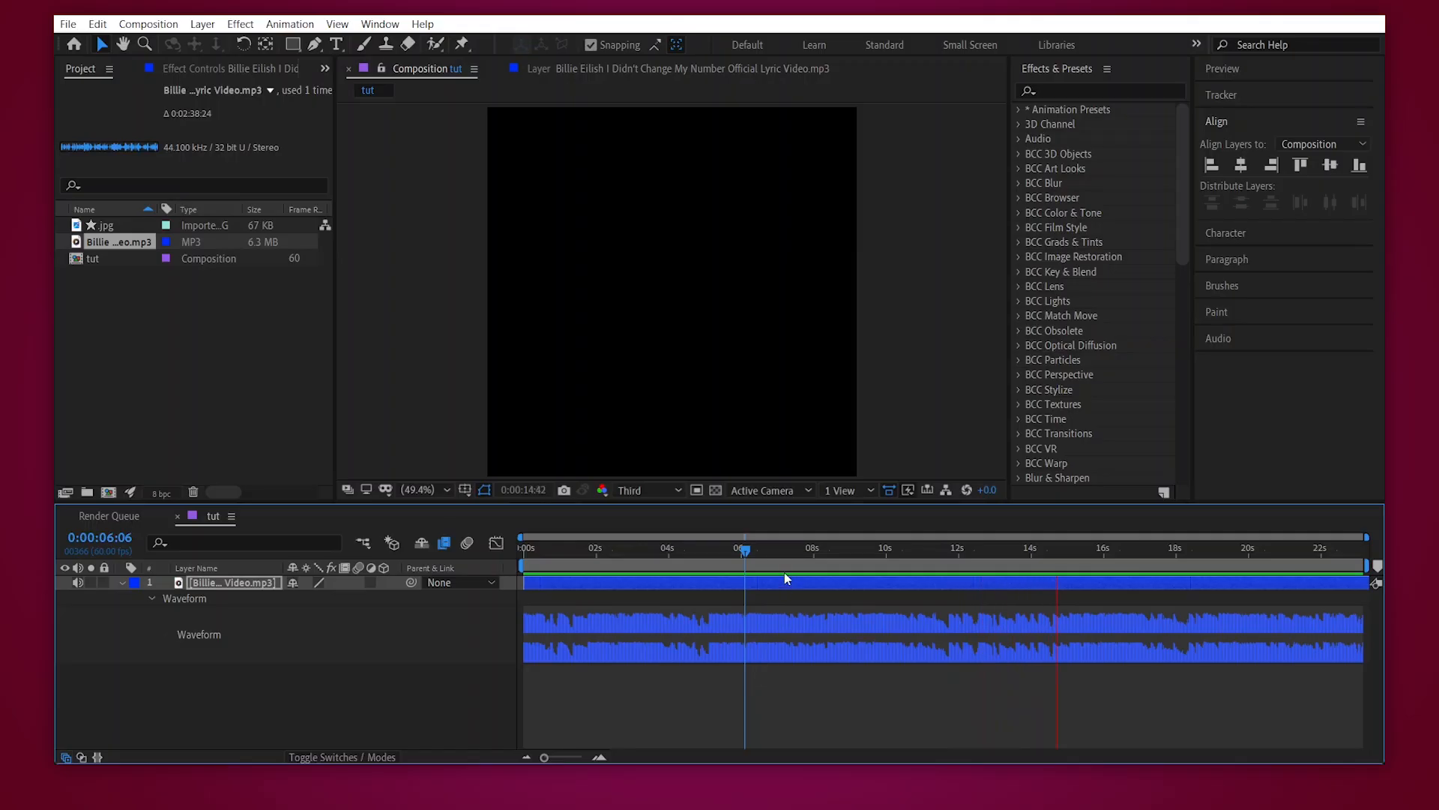
- Locate the beat in the waveform and place a composition marker on it at 0:00:08:41
left_click_drag(786, 547, 838, 553)
key("space")
left_click(830, 550)
key("space")
left_click_drag(830, 553, 840, 557)
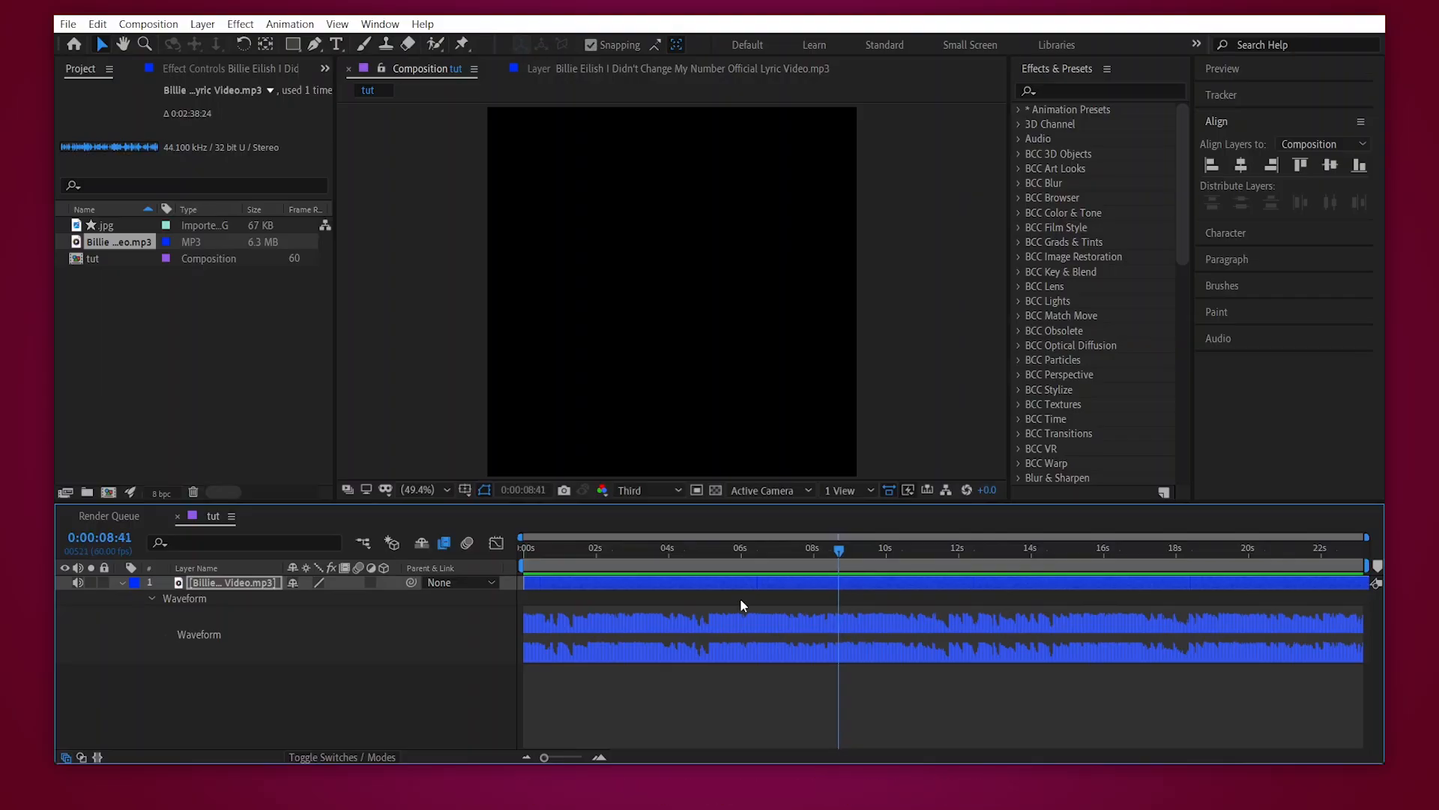
key("KP_Multiply")
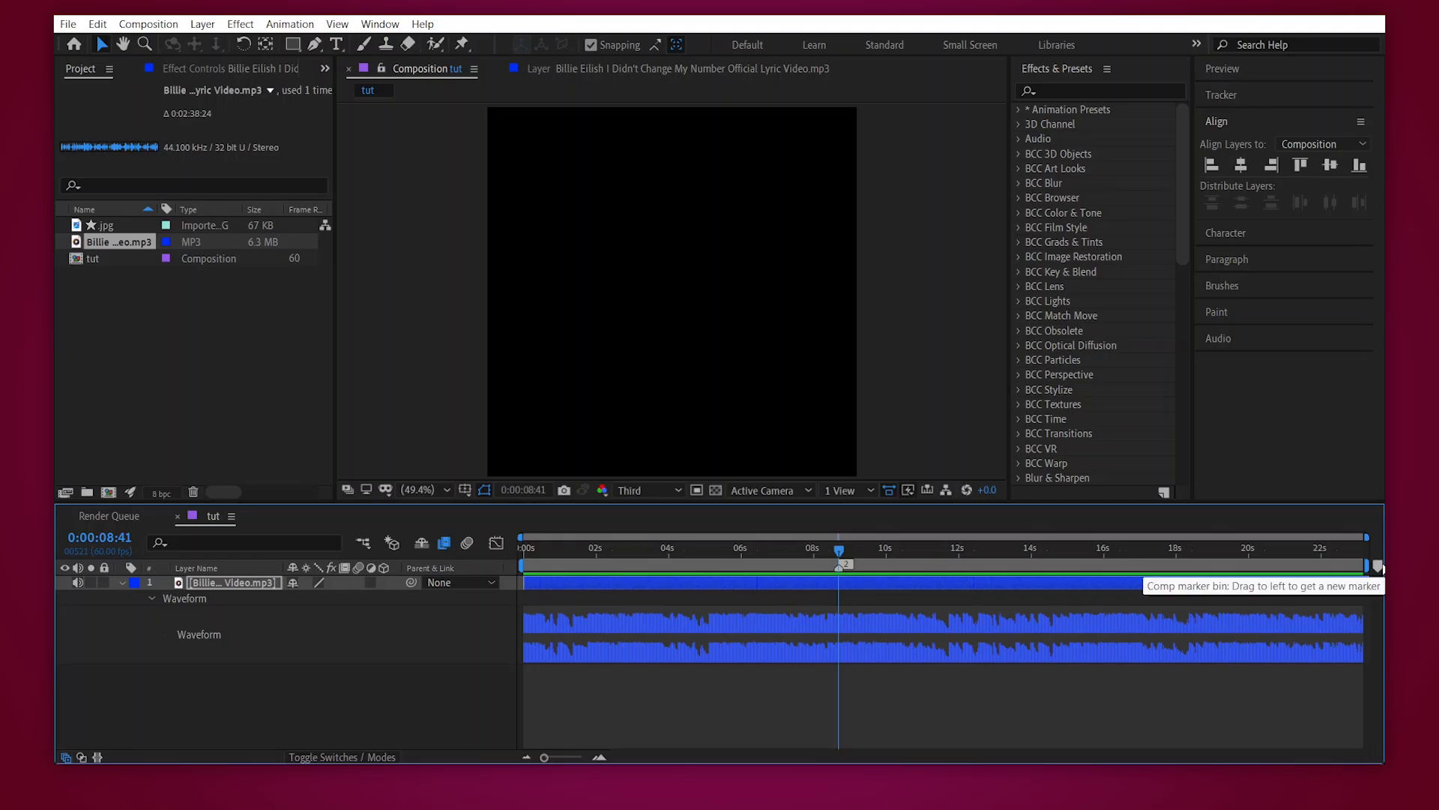
key("ctrl+z")
key("ctrl+shift+z")
- Play the marked composition from the start and collapse the audio layer's properties
key("Home")
key("space")
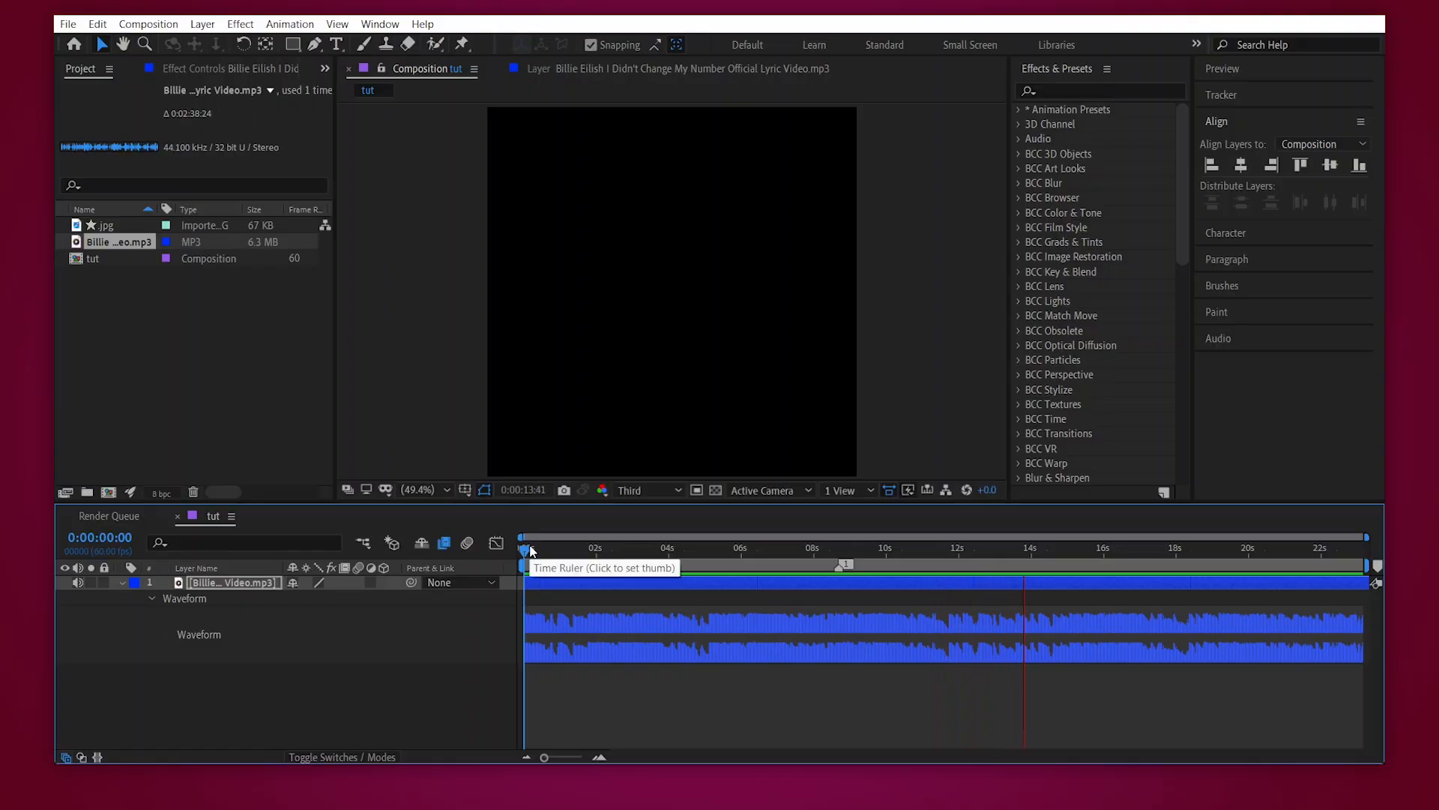
key("space")
key("ctrl+alt+t")
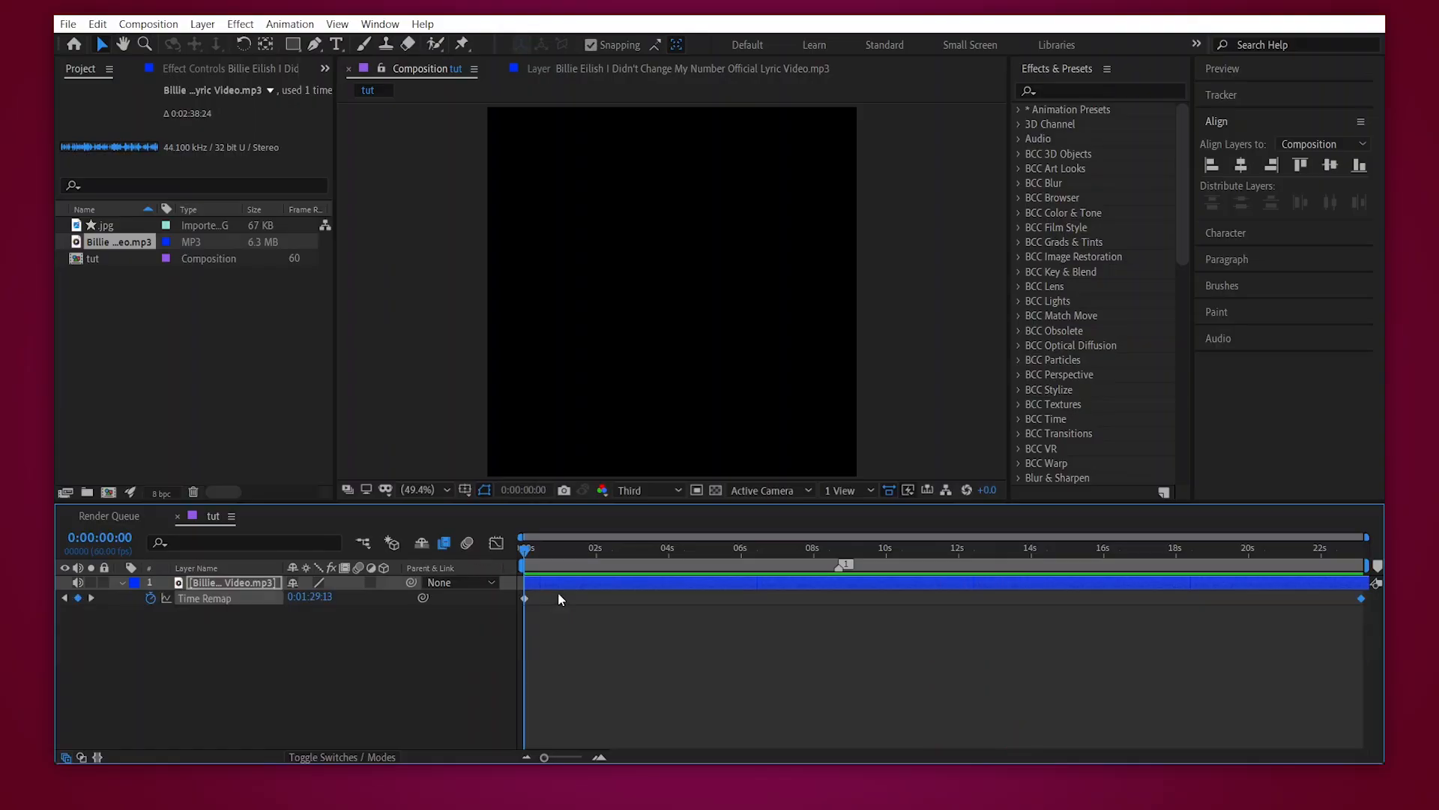
key("u")
left_click(553, 583)
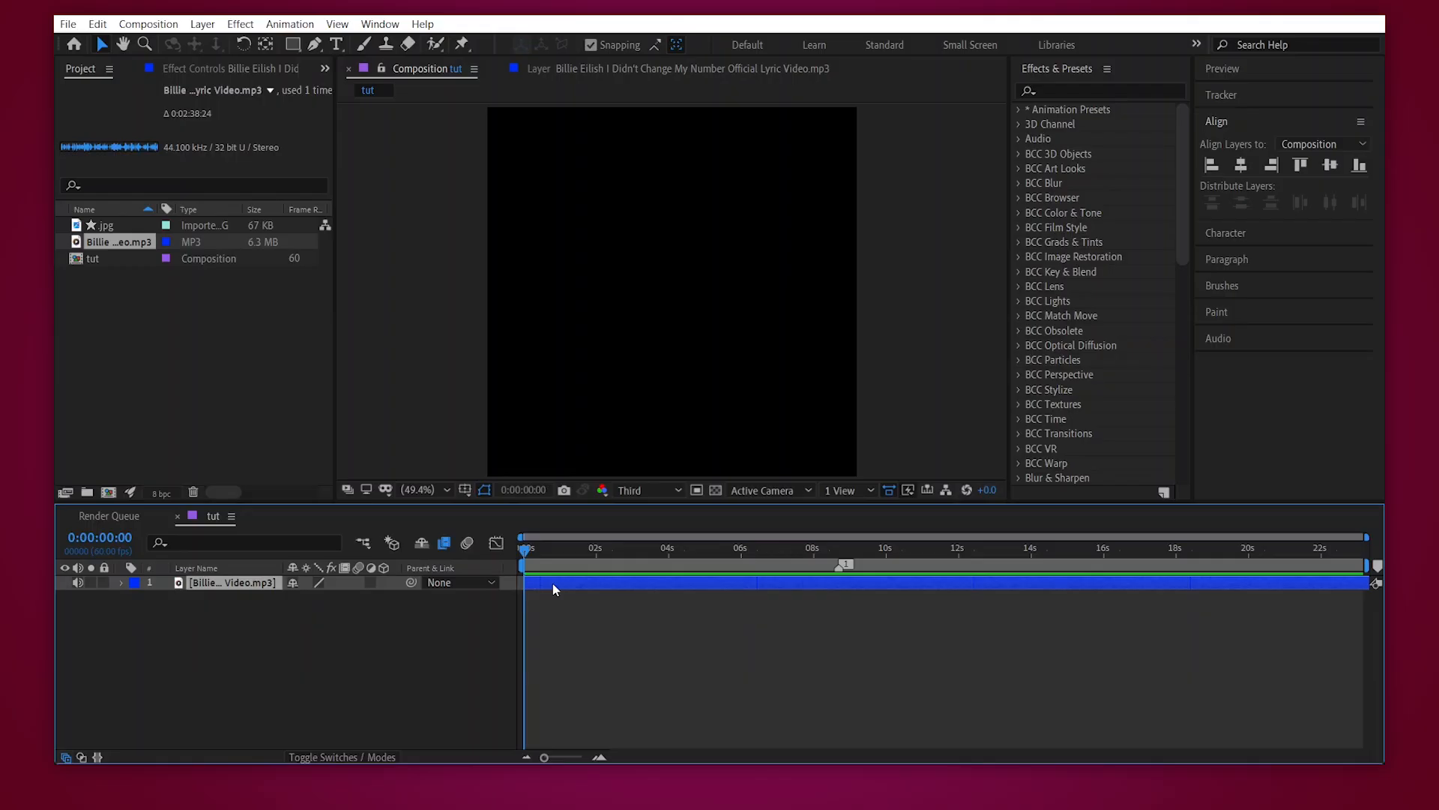
- Search the effects for "bass" and apply Bass & Treble to the audio layer
left_click(1072, 91)
left_click(1074, 90)
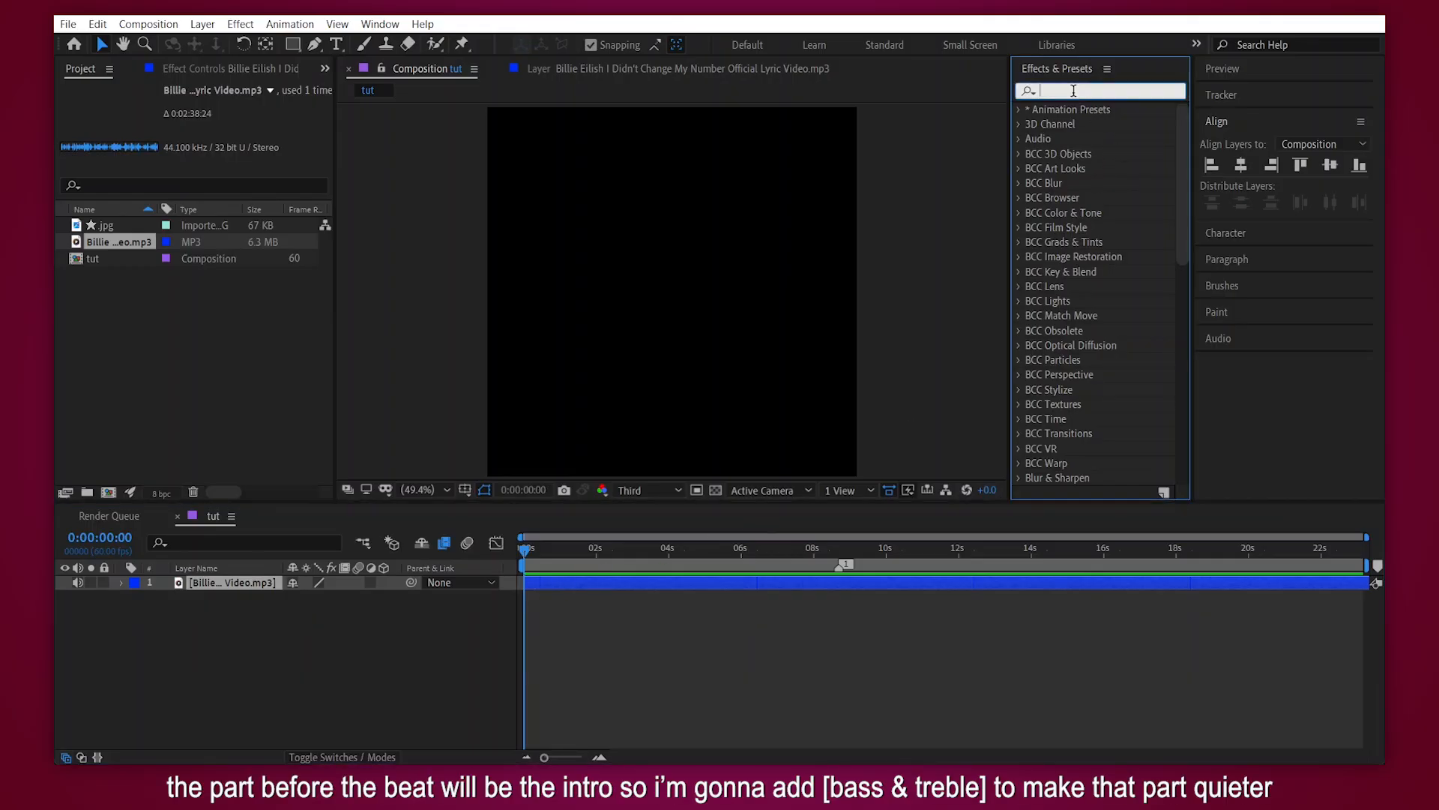
type("bass")
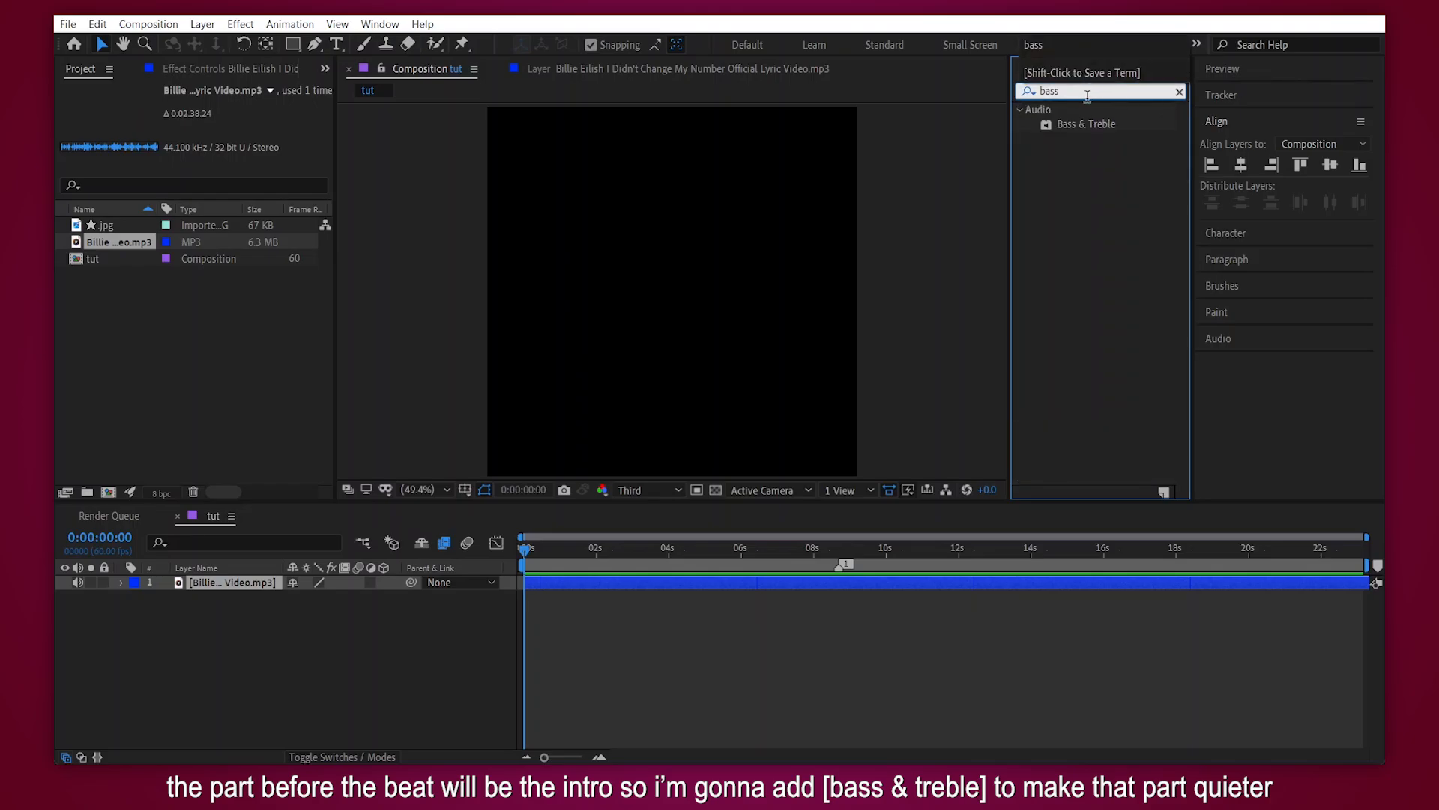
left_click_drag(1086, 123, 584, 582)
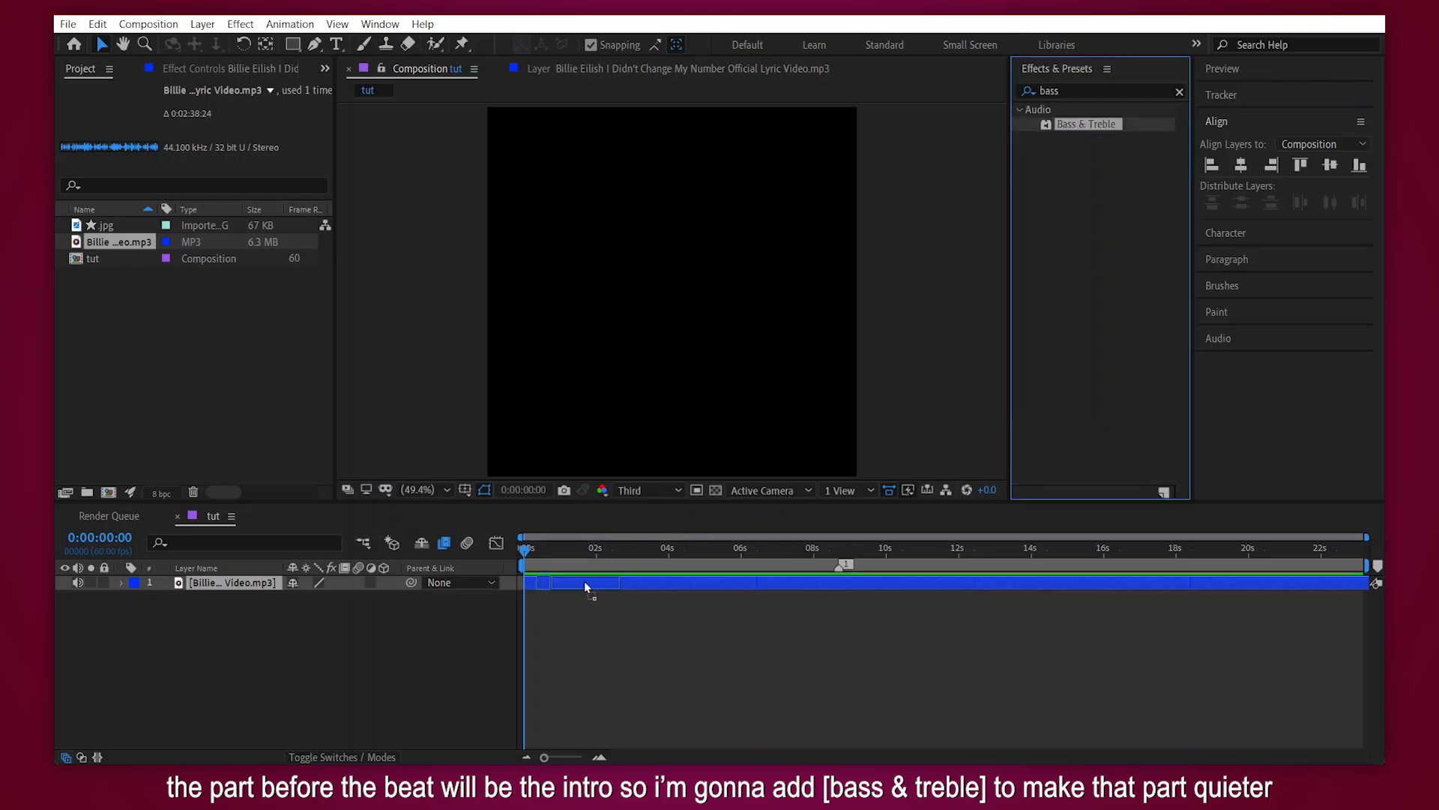
- Create Bass and Treble keyframes at the beat marker, 0:00:08:41
left_click_drag(839, 549, 841, 554)
key("Page_Up")
key("equal")
key("equal")
key("equal")
key("Page_Down")
key("Page_Down")
key("Page_Up")
key("Page_Up")
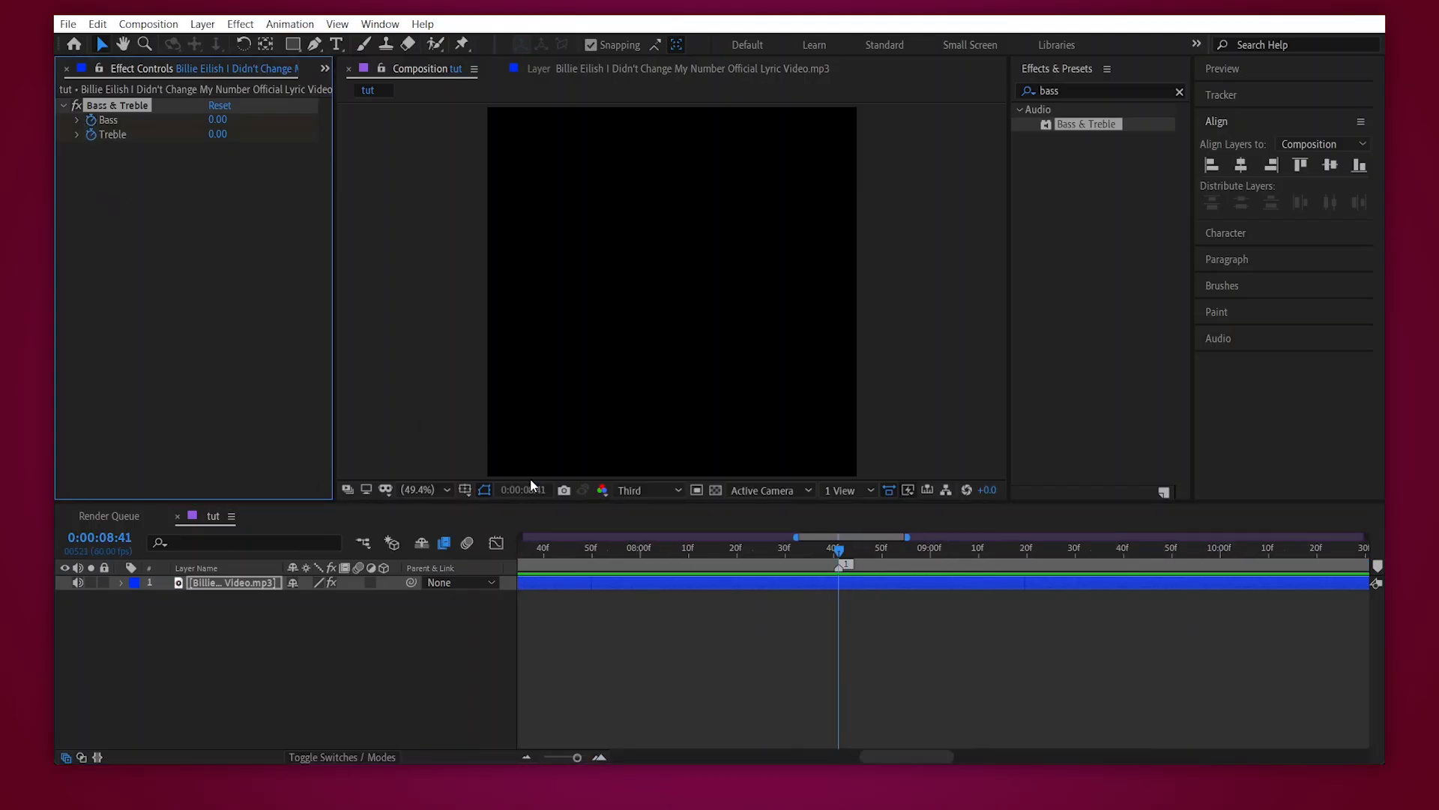
- Three frames before the marker, at 0:00:08:38, set Bass to -40 and Treble to -100
key("Page_Up")
key("Page_Up")
key("Page_Up")
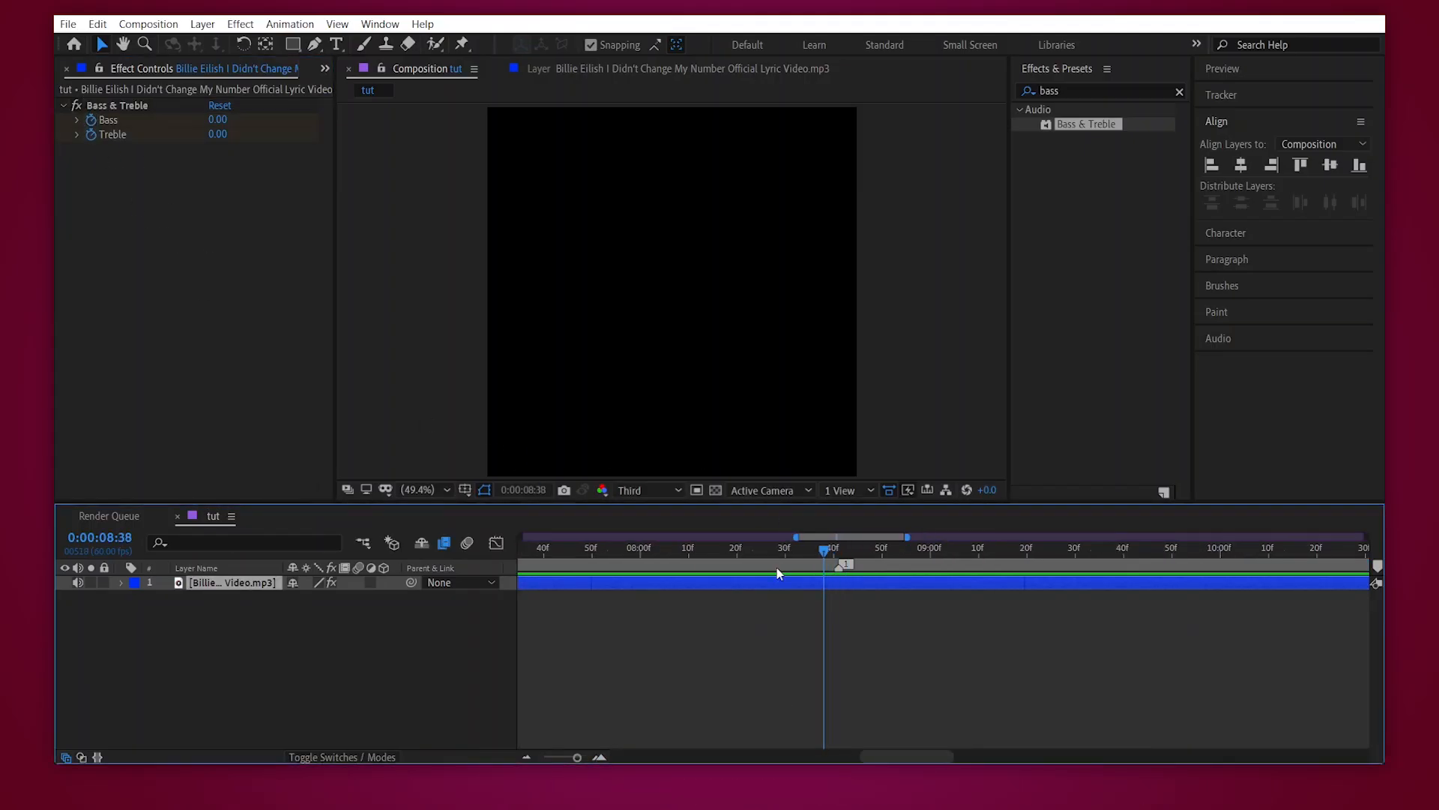
left_click_drag(222, 136, 190, 136)
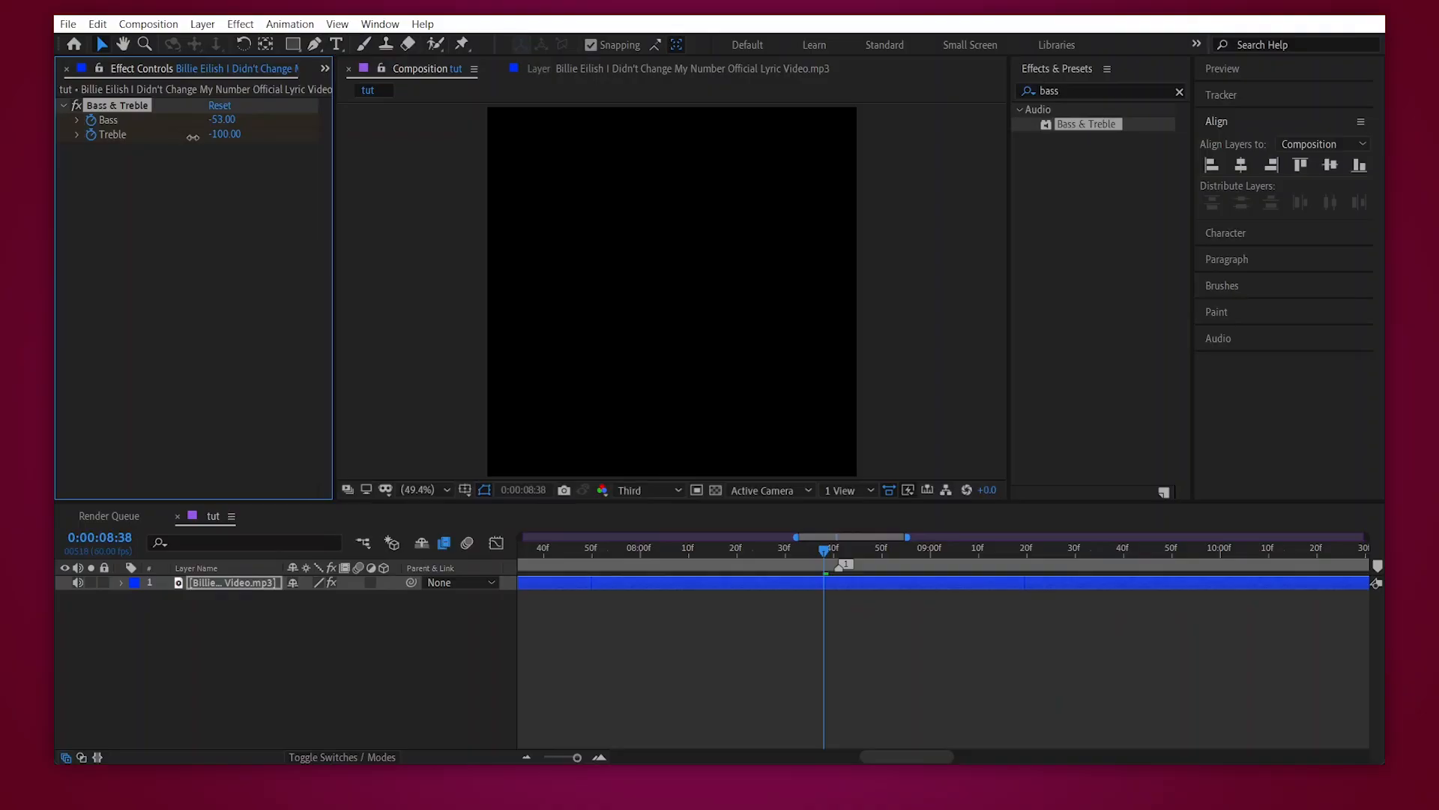
- Play the quieter intro from the start, reveal the layer's keyframes, and preview the transition into the beat from 0:00:08:01
left_click_drag(577, 757, 555, 757)
left_click_drag(560, 547, 519, 551)
key("space")
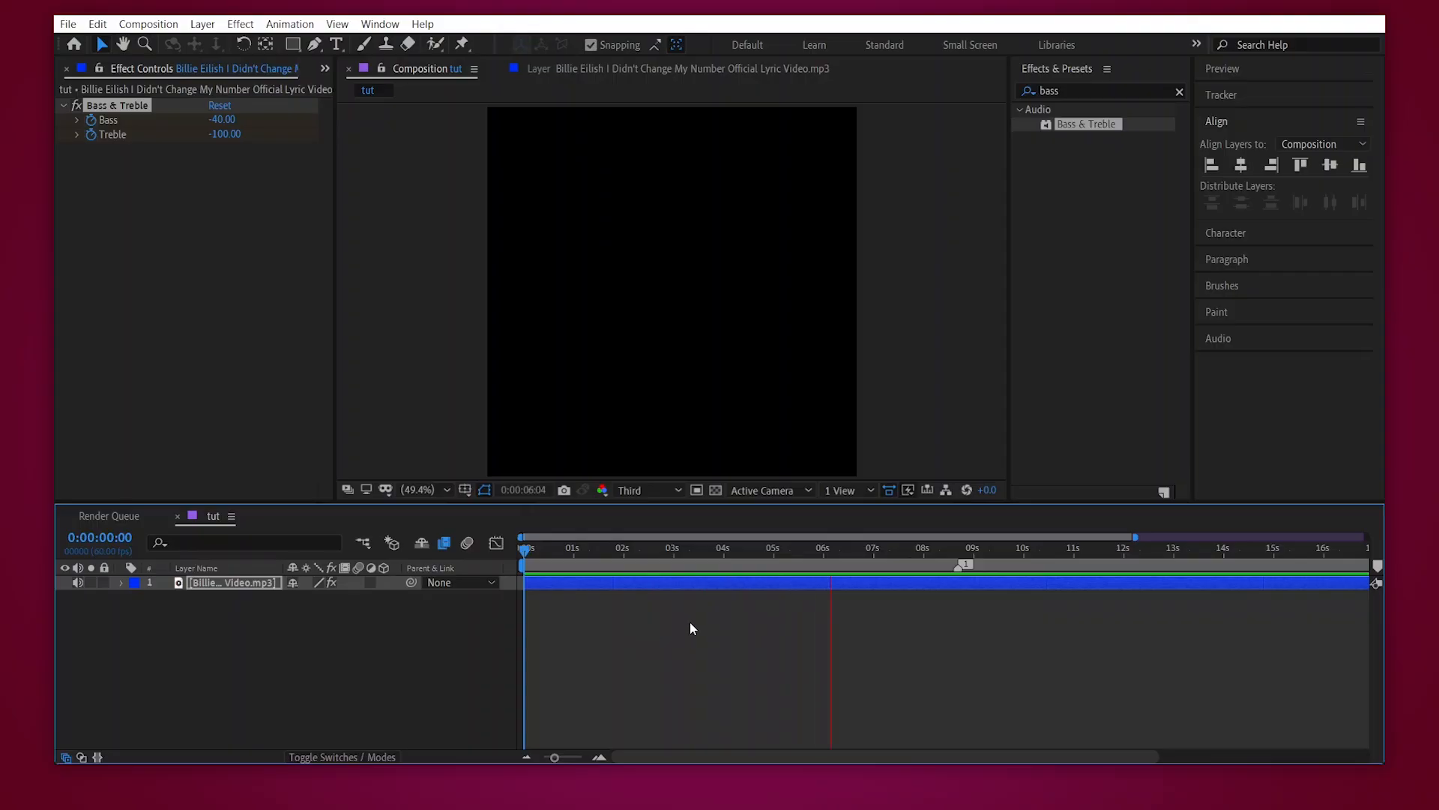
key("space")
left_click_drag(556, 757, 538, 758)
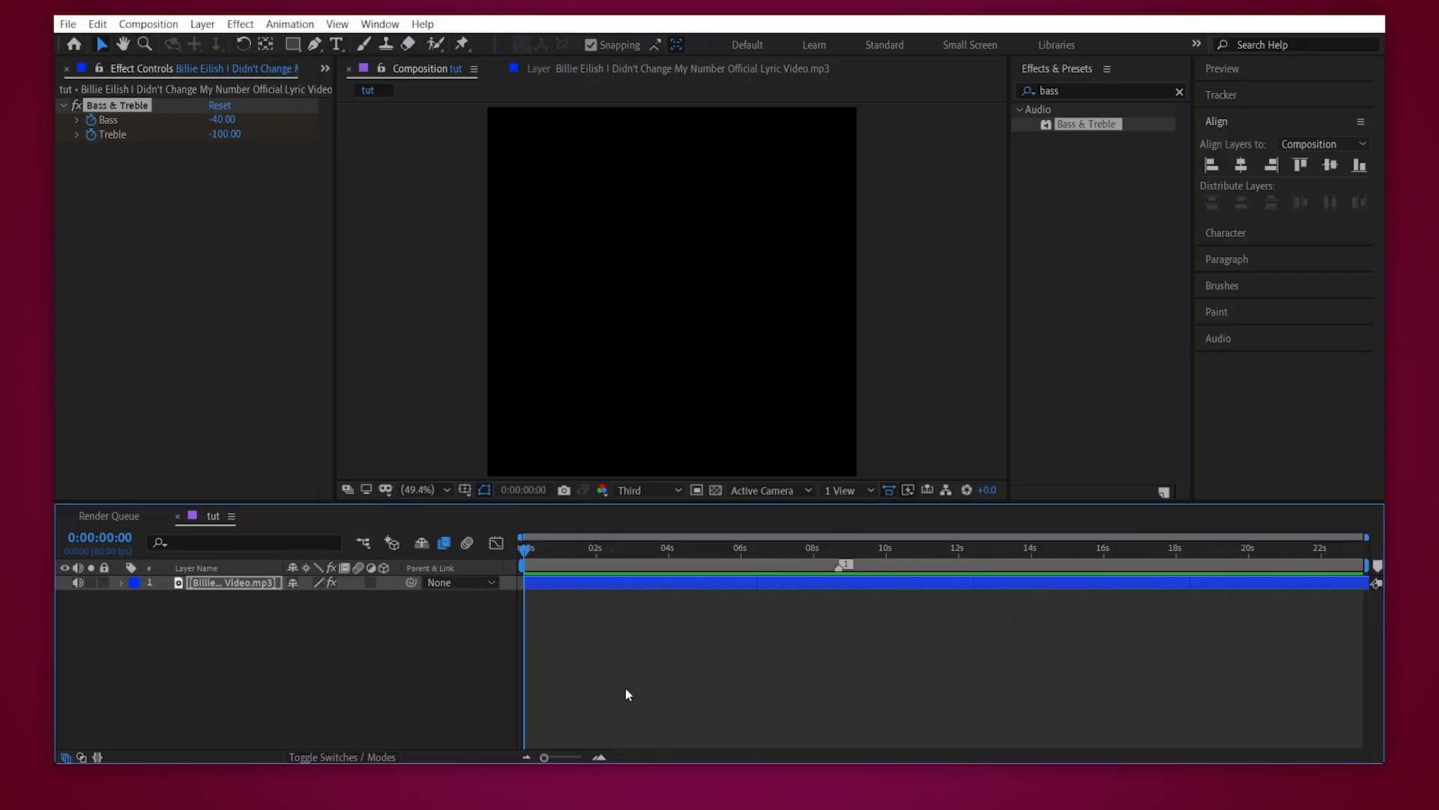
key("u")
left_click(815, 551)
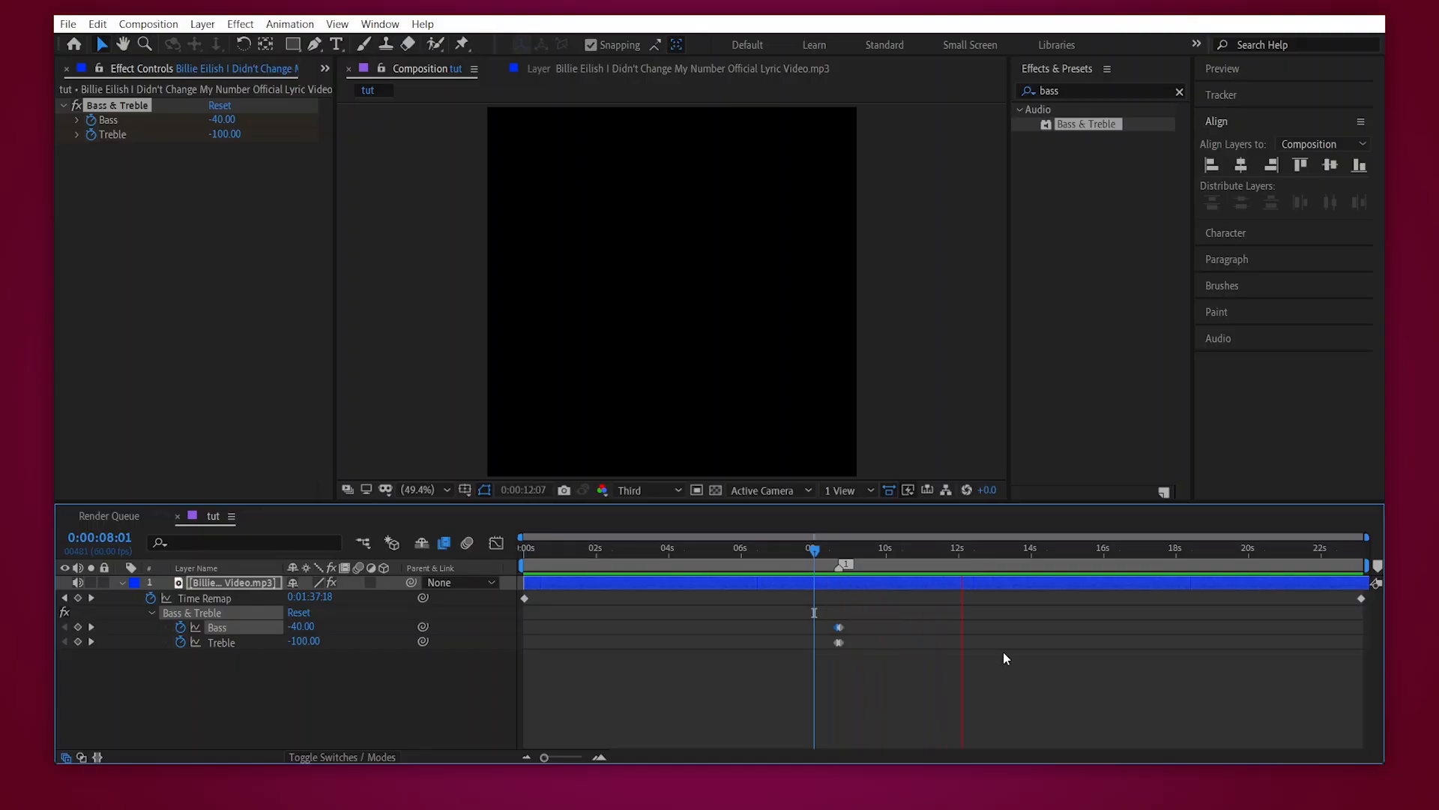
- Play the last seconds of the song and move to where the outro begins, at 0:00:21:48
left_click(1255, 553)
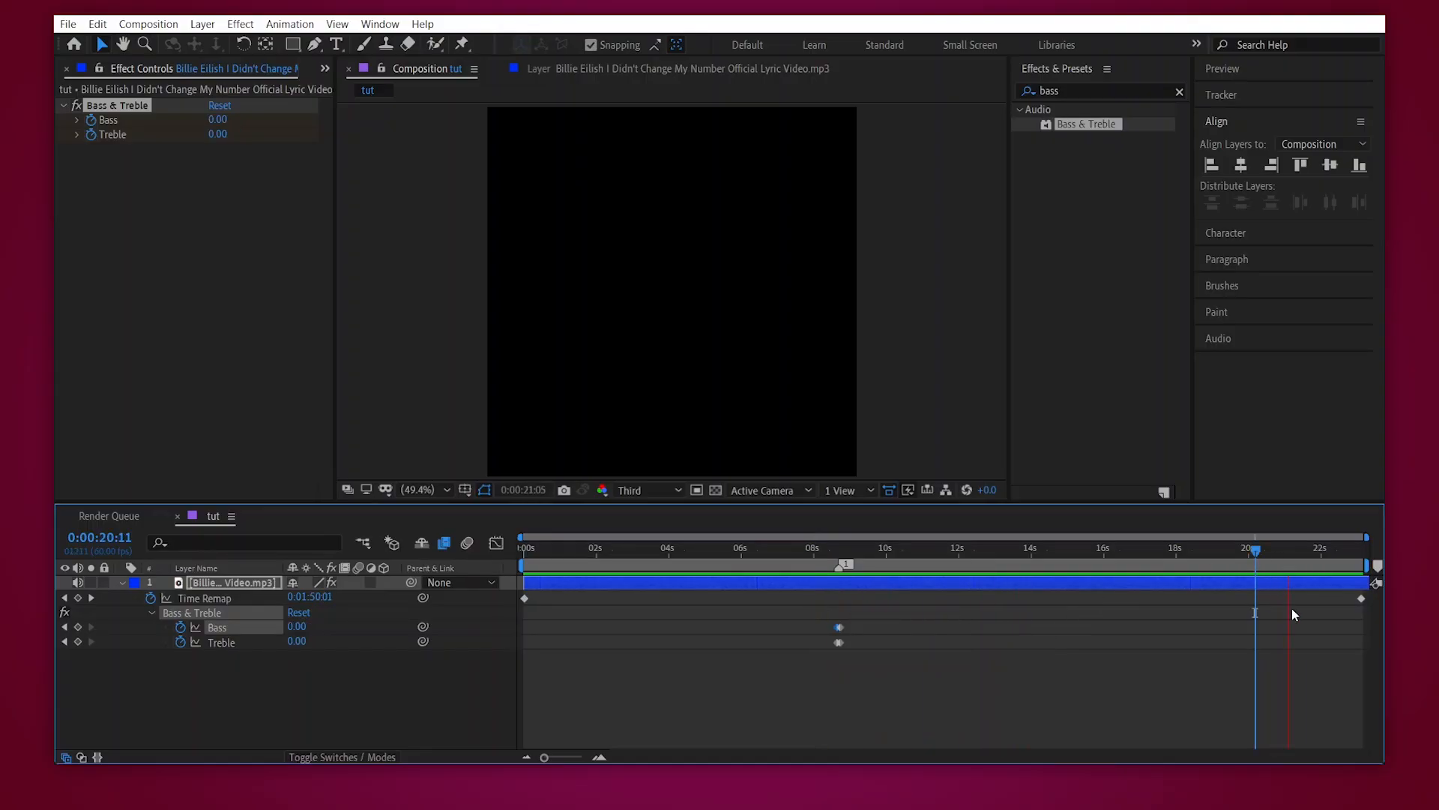
key("space")
left_click(1232, 554)
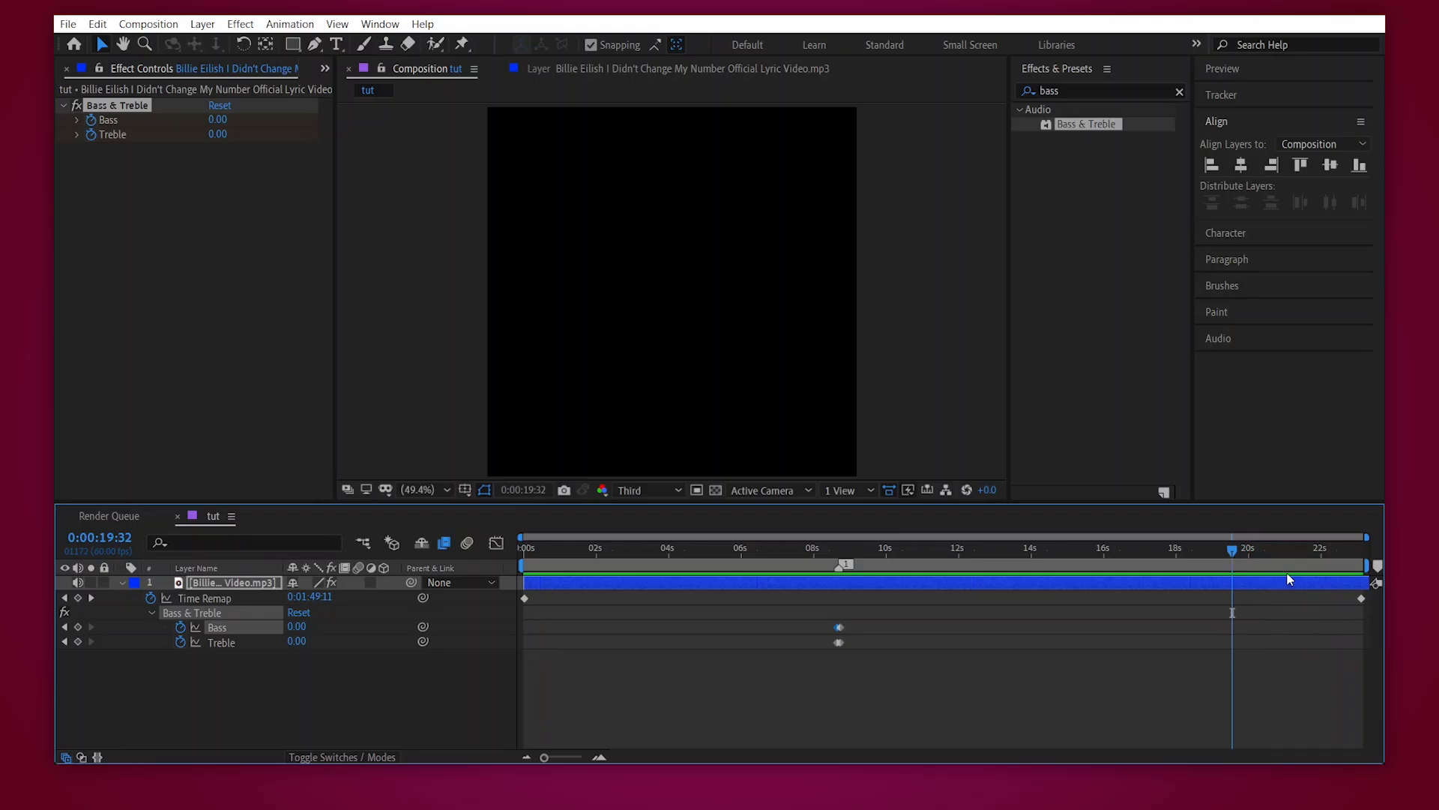
left_click(1317, 552)
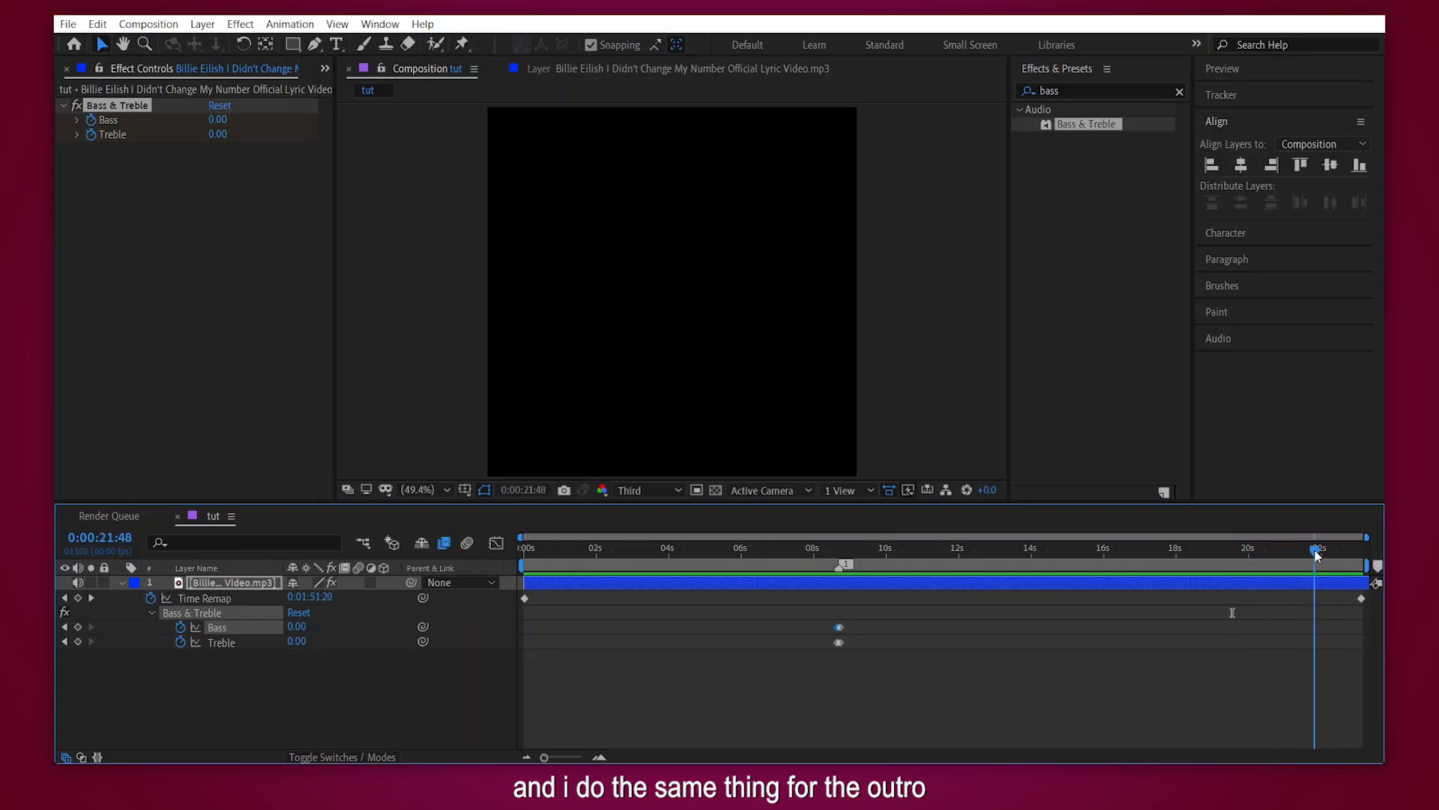
- Copy the Bass and Treble keyframes from the beat marker to the start of the outro and reverse them in time
left_click_drag(815, 617, 875, 665)
key("ctrl+c")
key("ctrl+v")
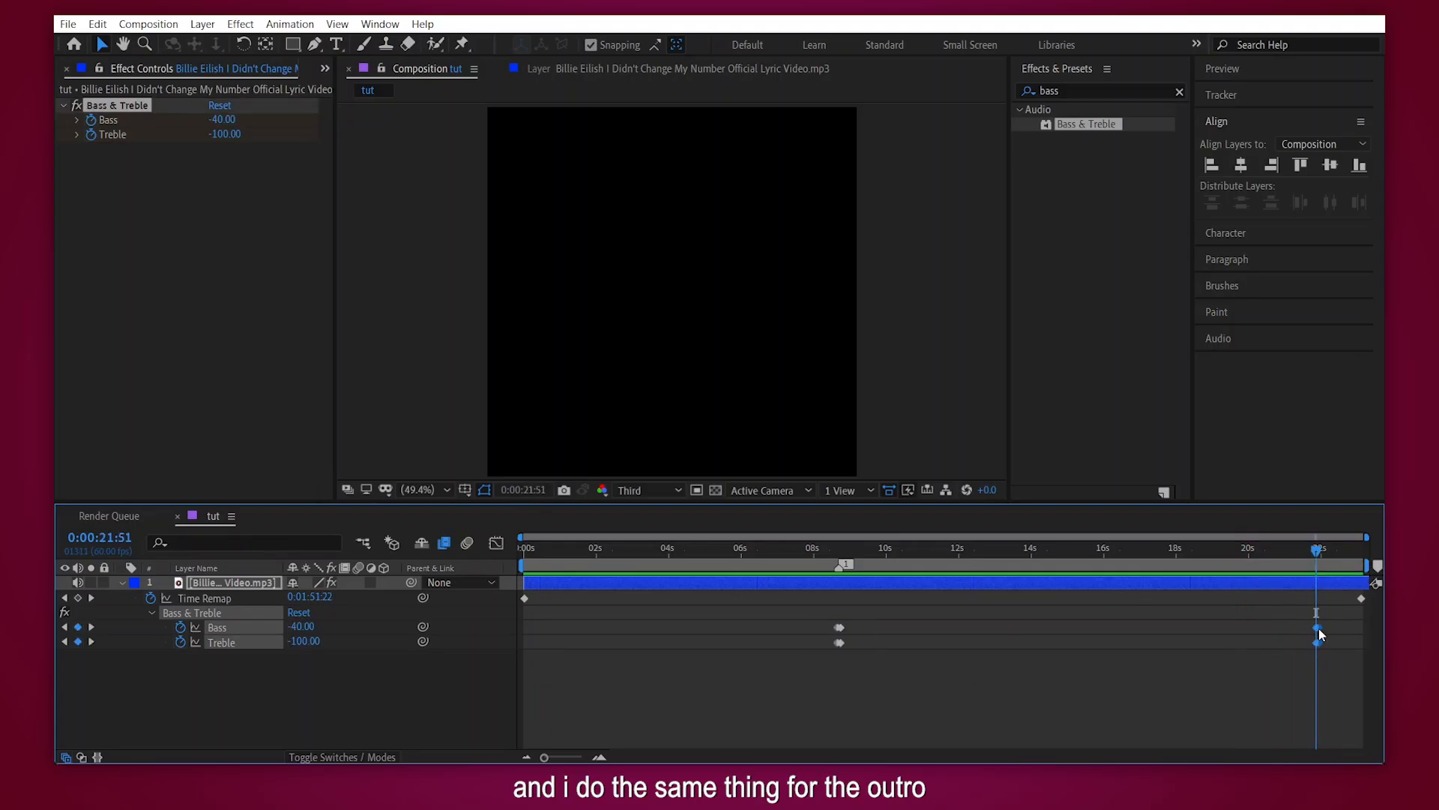
right_click(1317, 629)
mouse_move(1304, 620)
left_click(1084, 619)
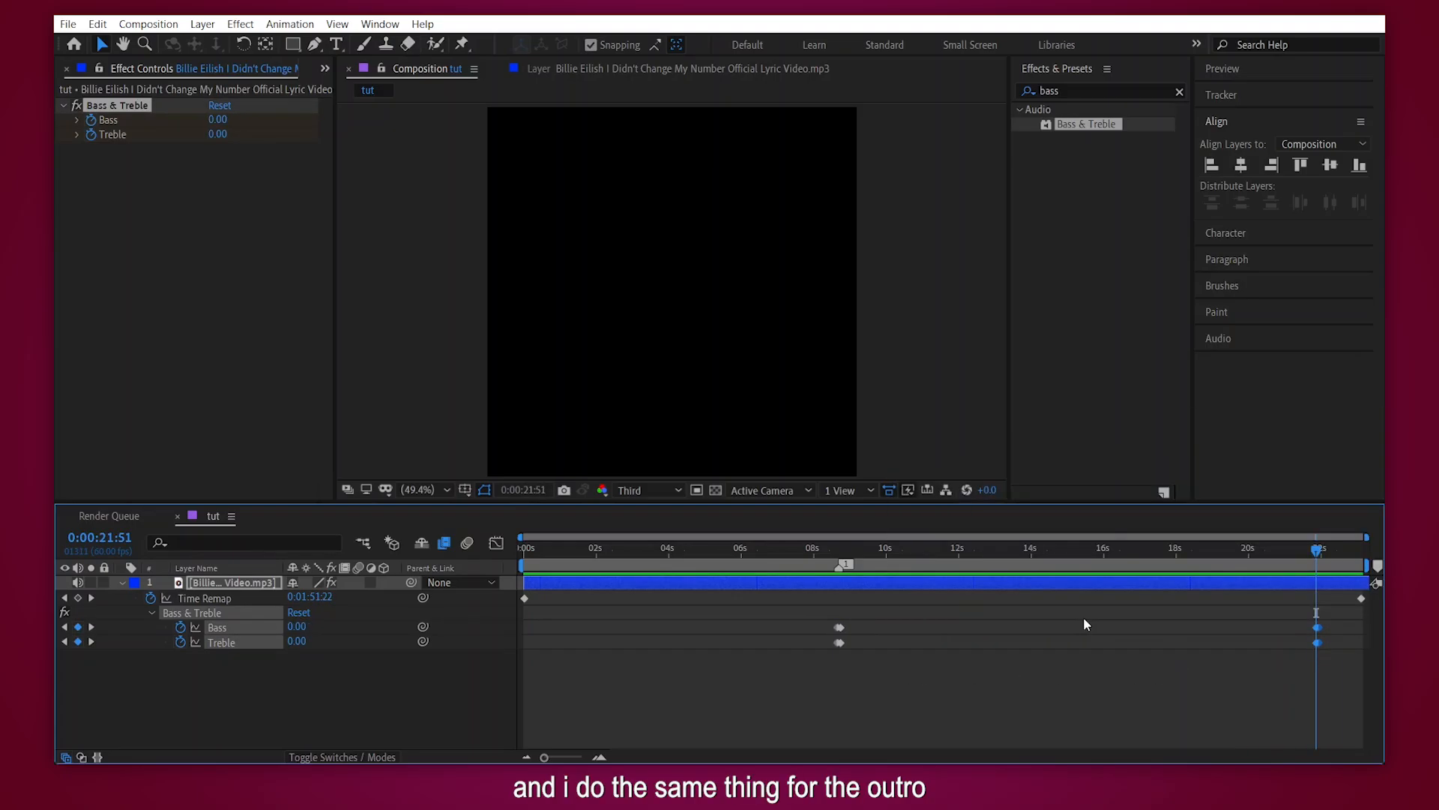
key("u")
left_click(1230, 637)
left_click_drag(1264, 554, 1218, 557)
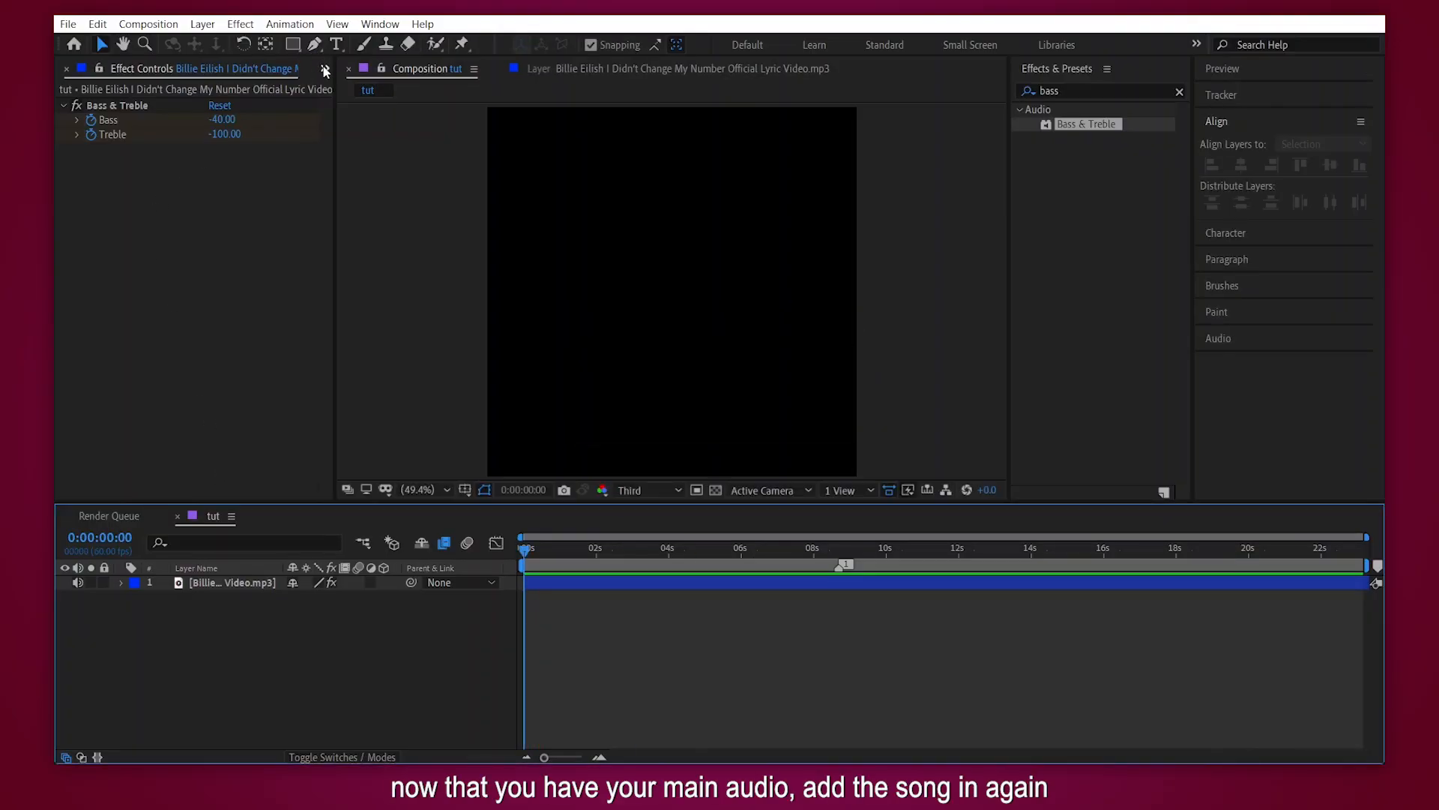
- Add the Billie Eilish MP3 from the project to the tut composition again, above the existing audio layer
left_click(326, 70)
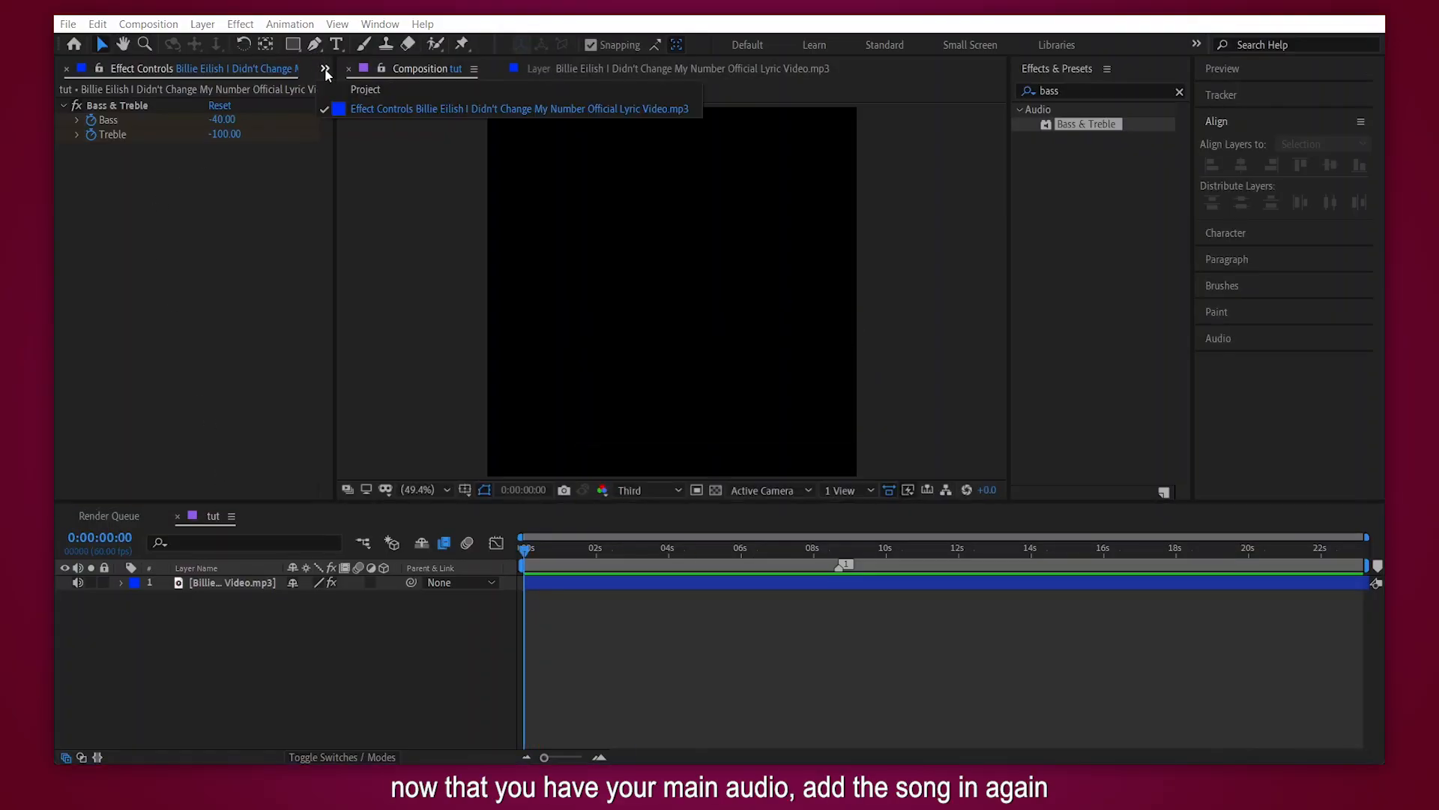
left_click(335, 92)
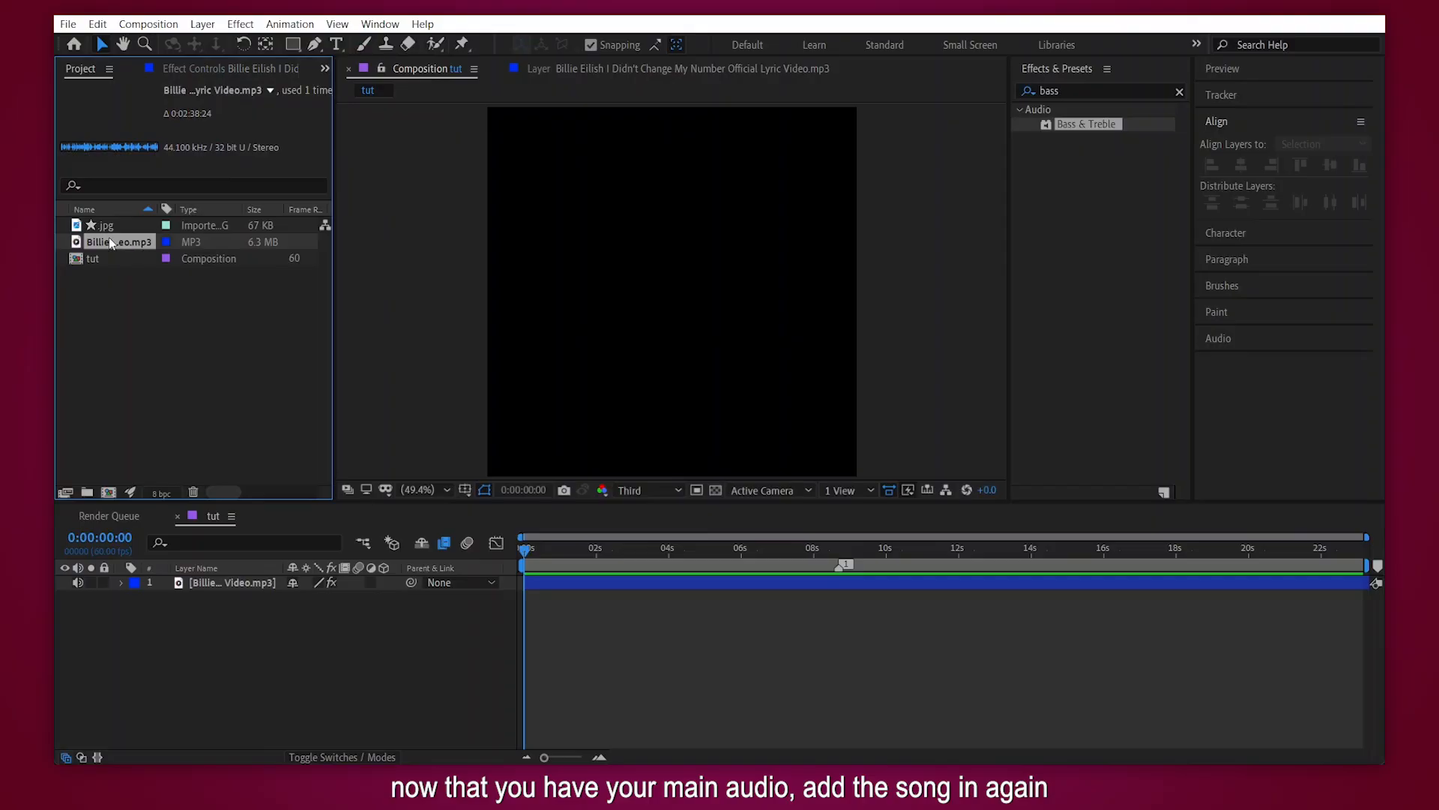
left_click_drag(159, 294, 233, 587)
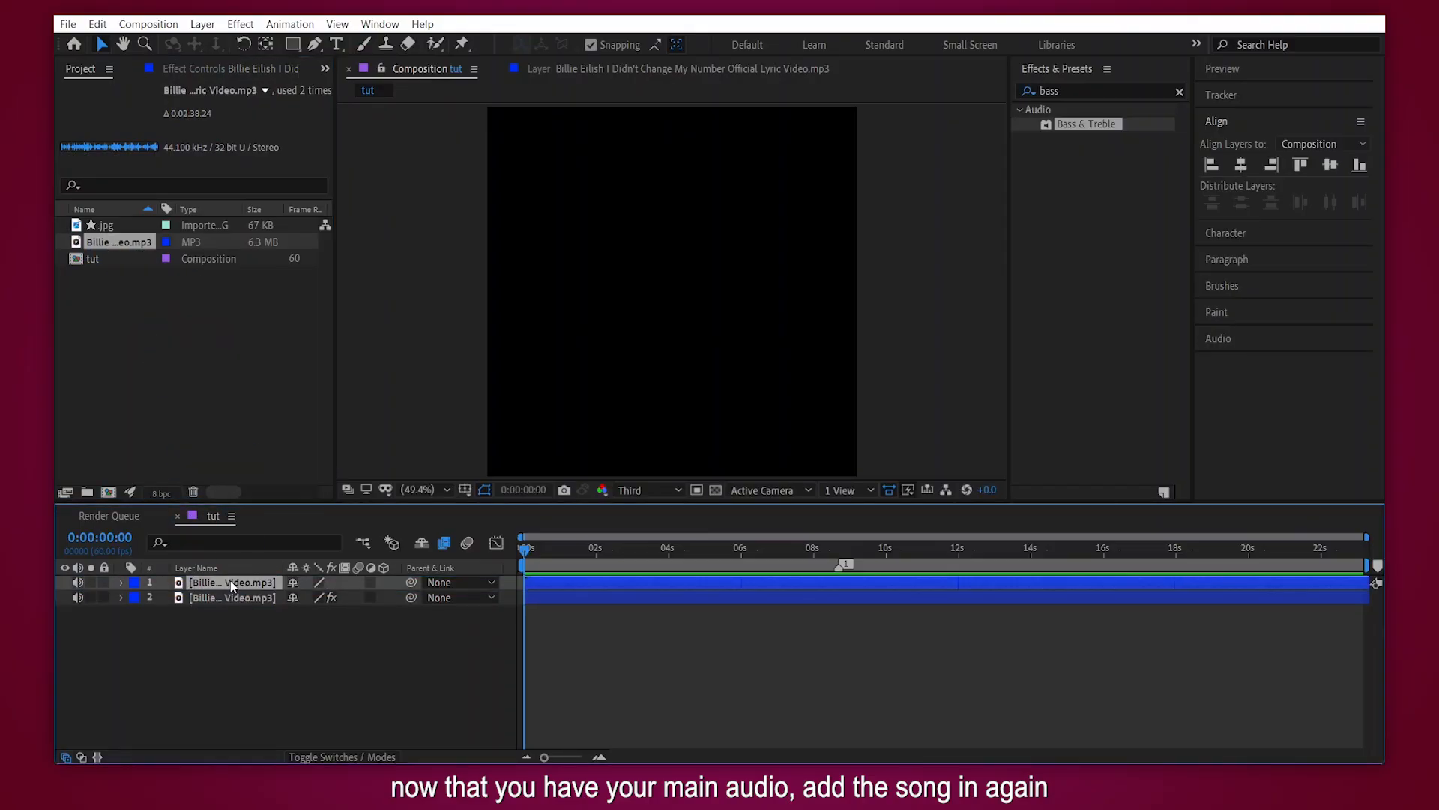
- Reveal the waveforms of both audio layers for comparison
key("l")
key("l")
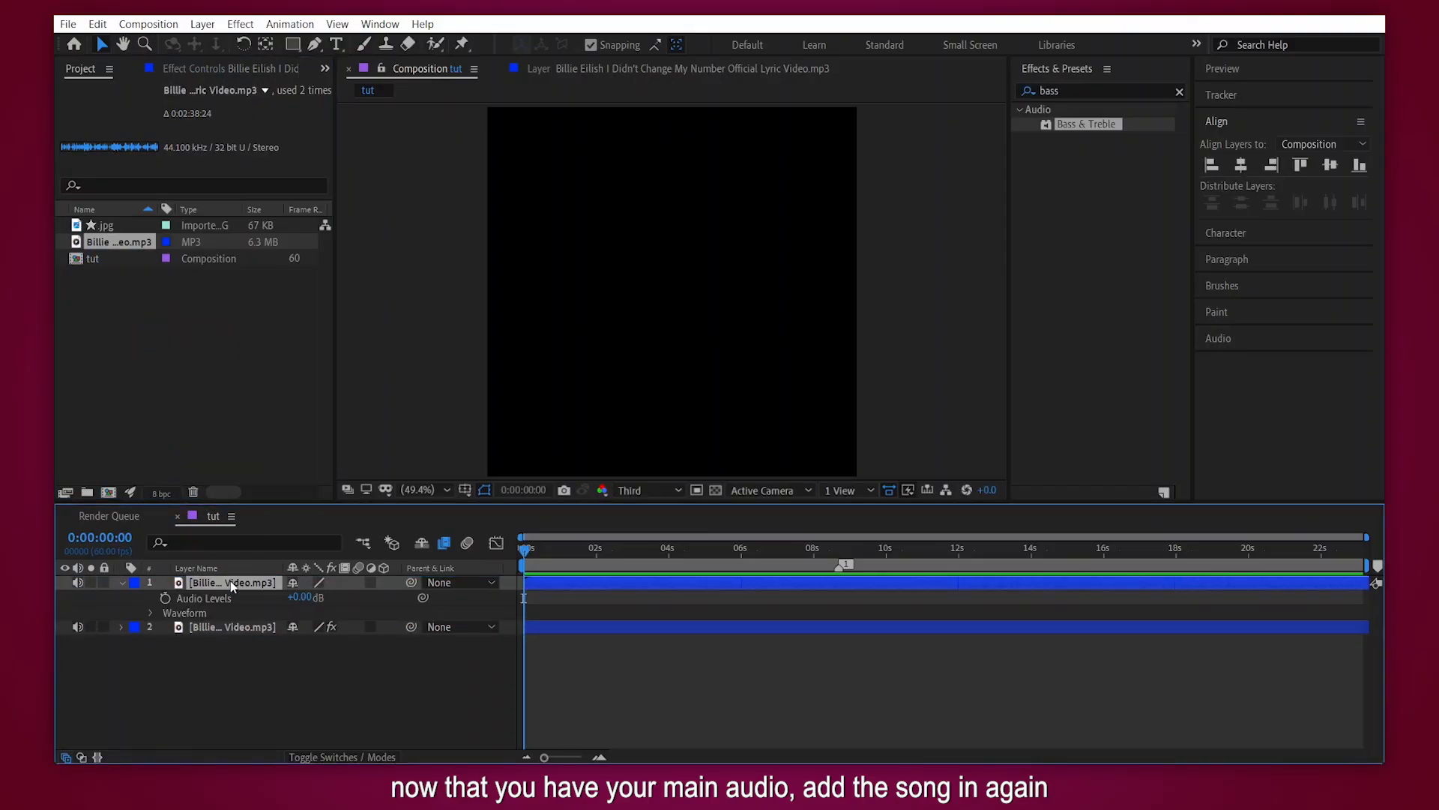
left_click(722, 666)
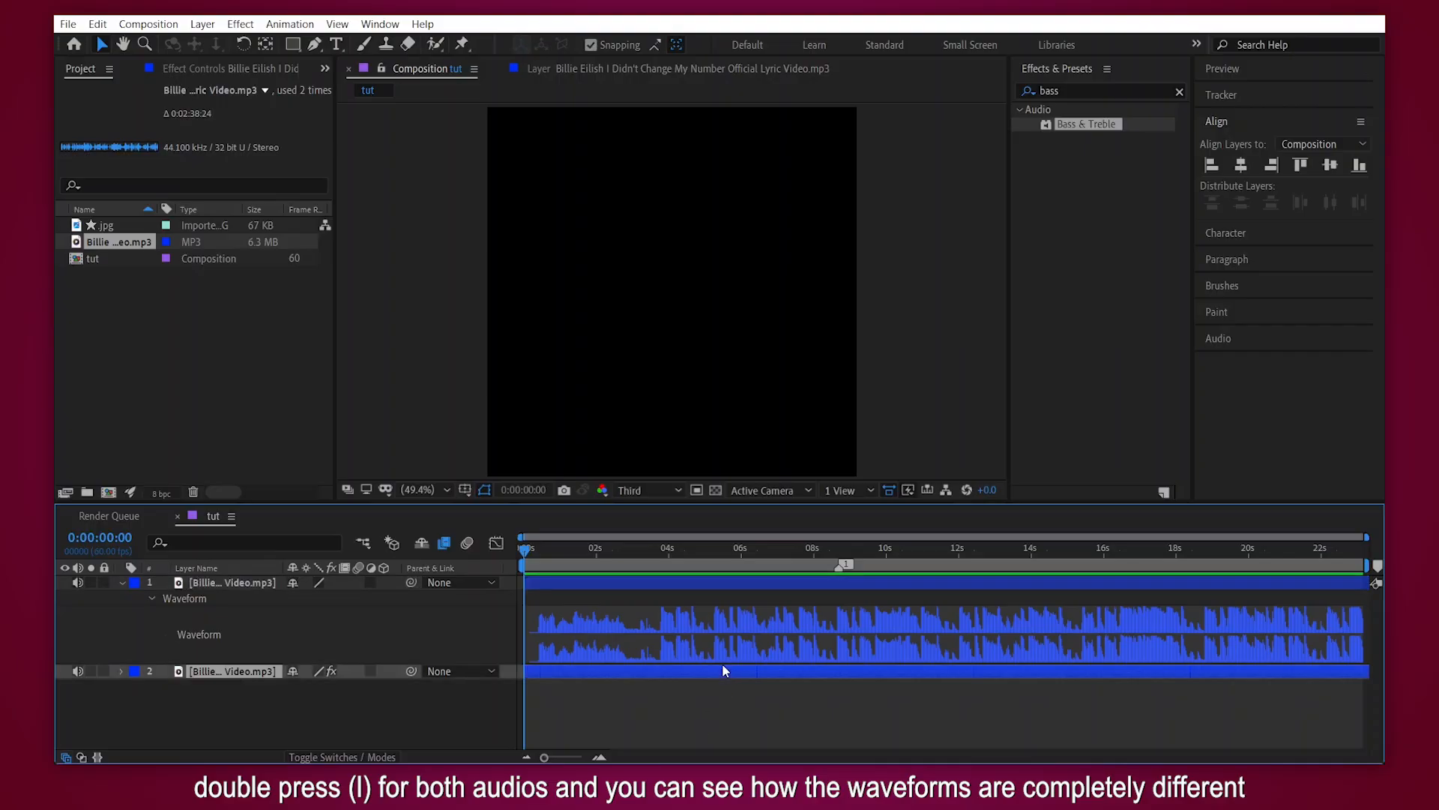
key("l")
key("l")
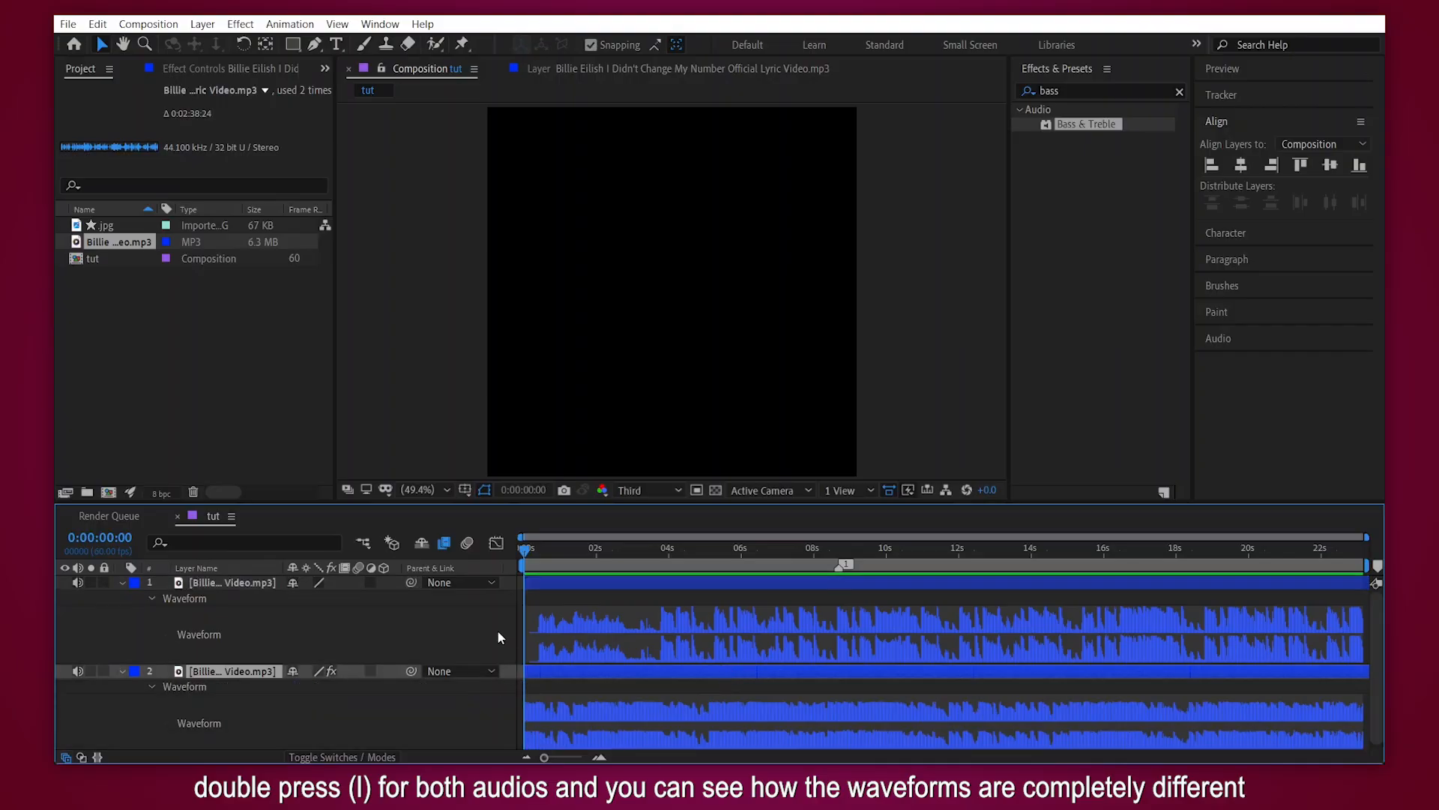
left_click(499, 631)
scroll(978, 643, "down", 1)
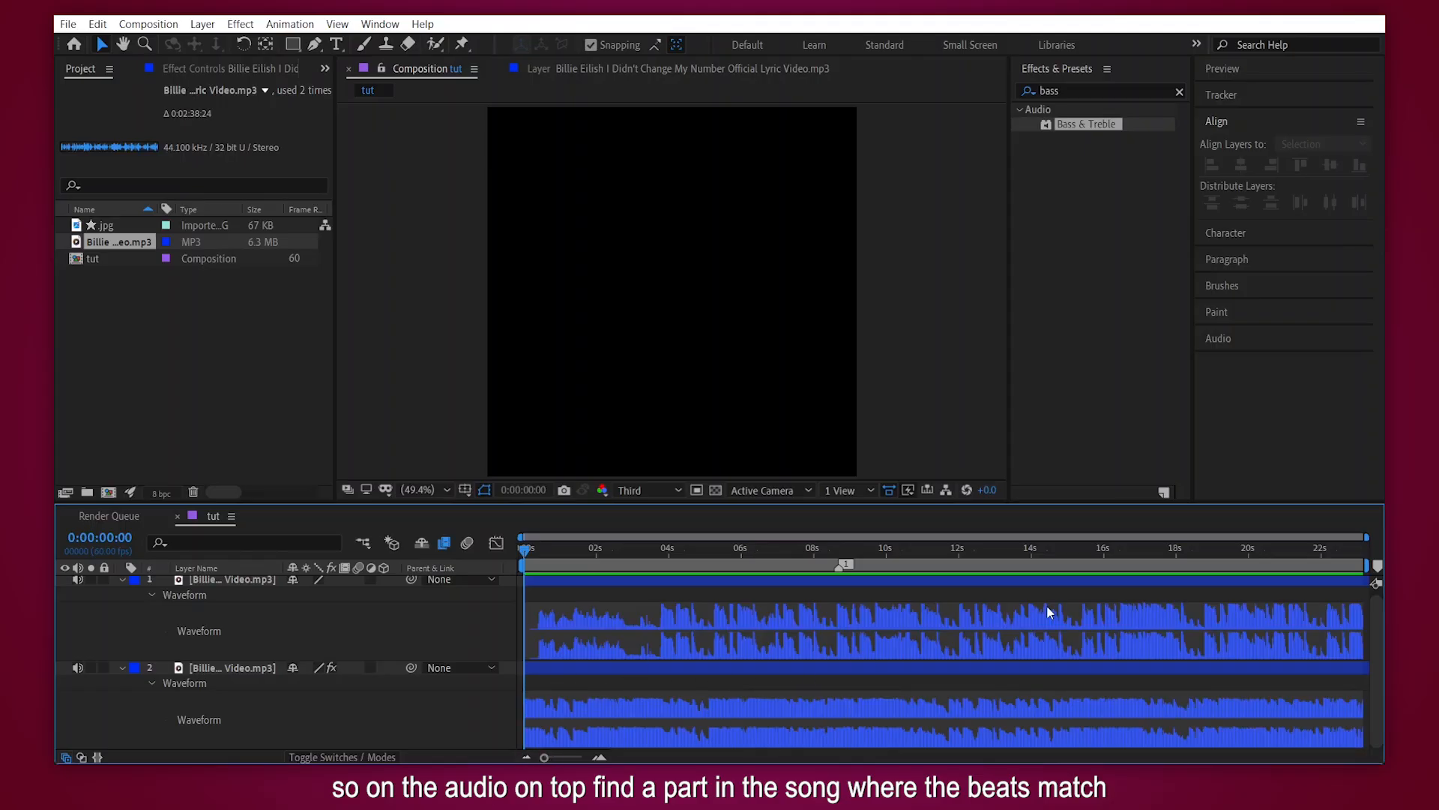
- Try shifting the top audio layer earlier against the beat marker and audition it with the bottom layer muted
key("1")
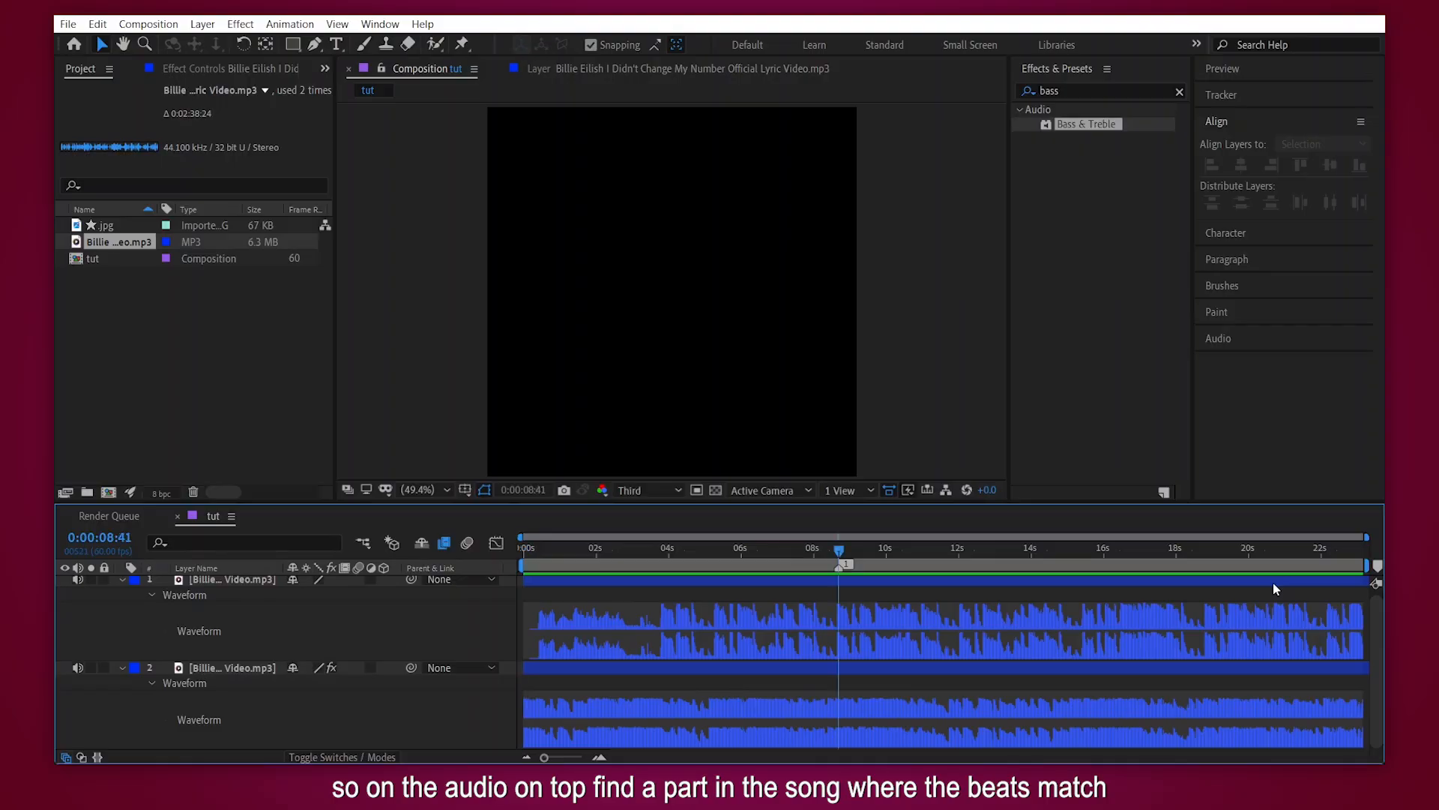
left_click_drag(1301, 585, 853, 591)
left_click_drag(1165, 580, 1132, 597)
left_click(946, 551)
left_click_drag(947, 553, 882, 555)
left_click(78, 667)
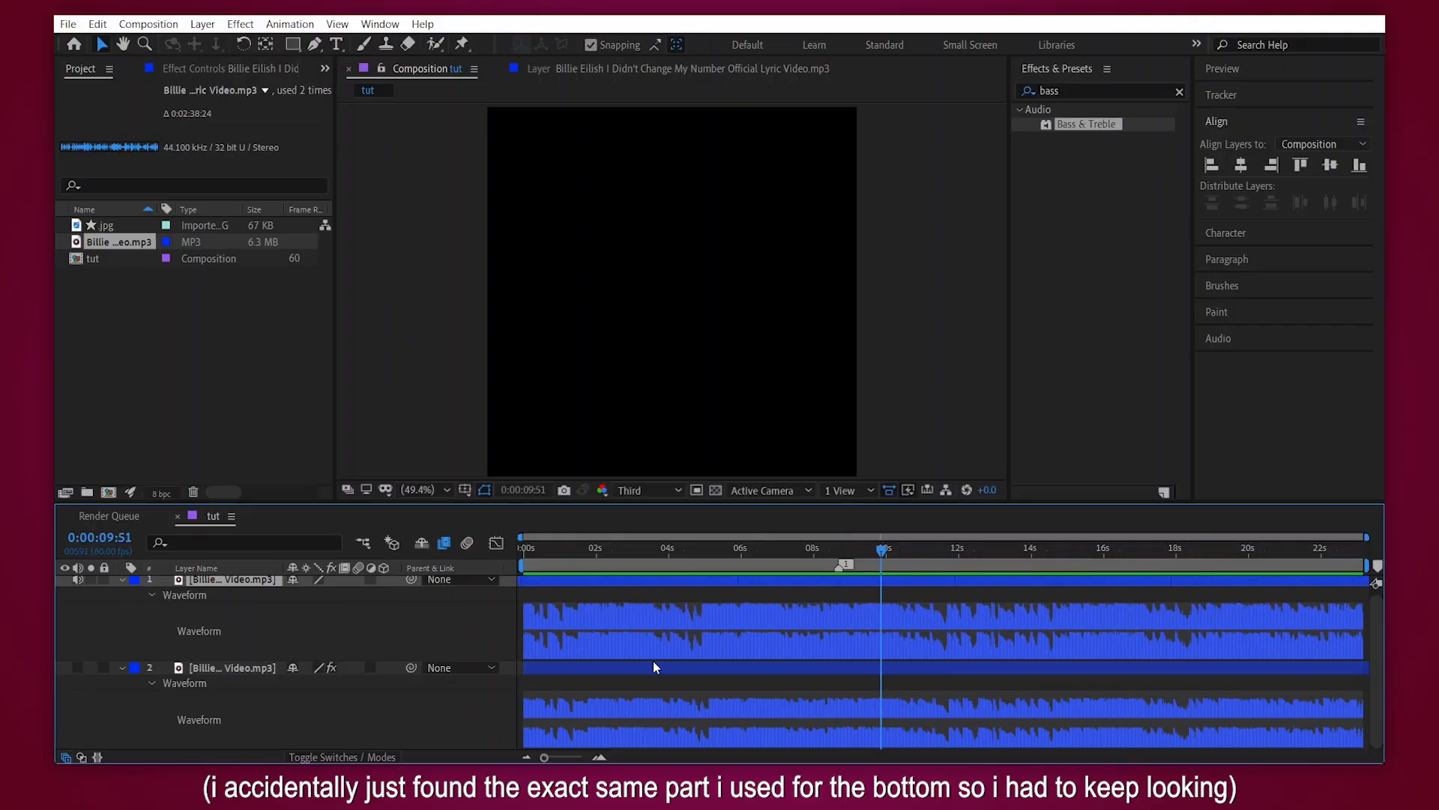
key("space")
key("space")
left_click(79, 667)
- Shift the top audio layer further earlier, and move its start back to 0:00:00:00
left_click_drag(1297, 583, 717, 590)
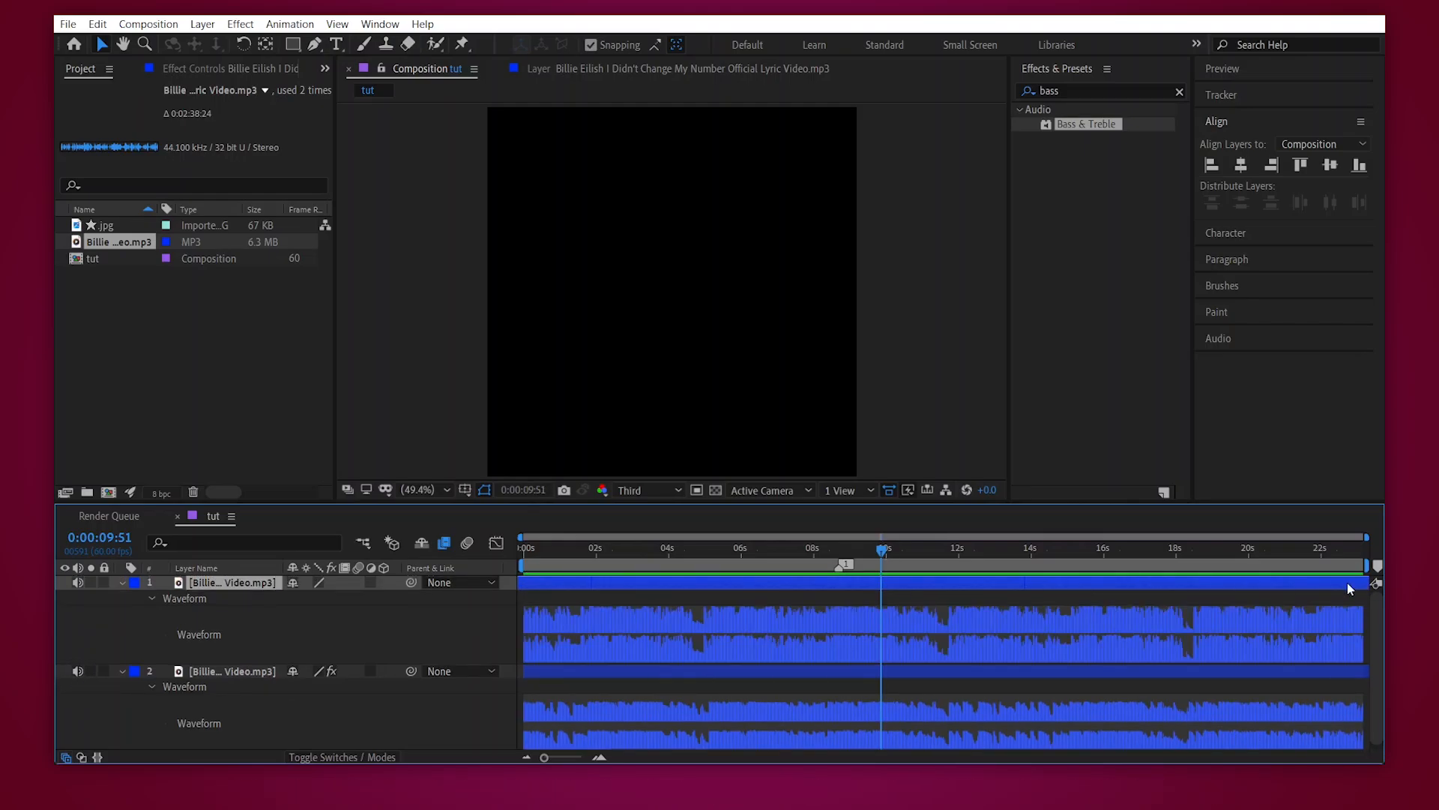
left_click_drag(1347, 582, 869, 600)
key("Home")
key("bracketleft")
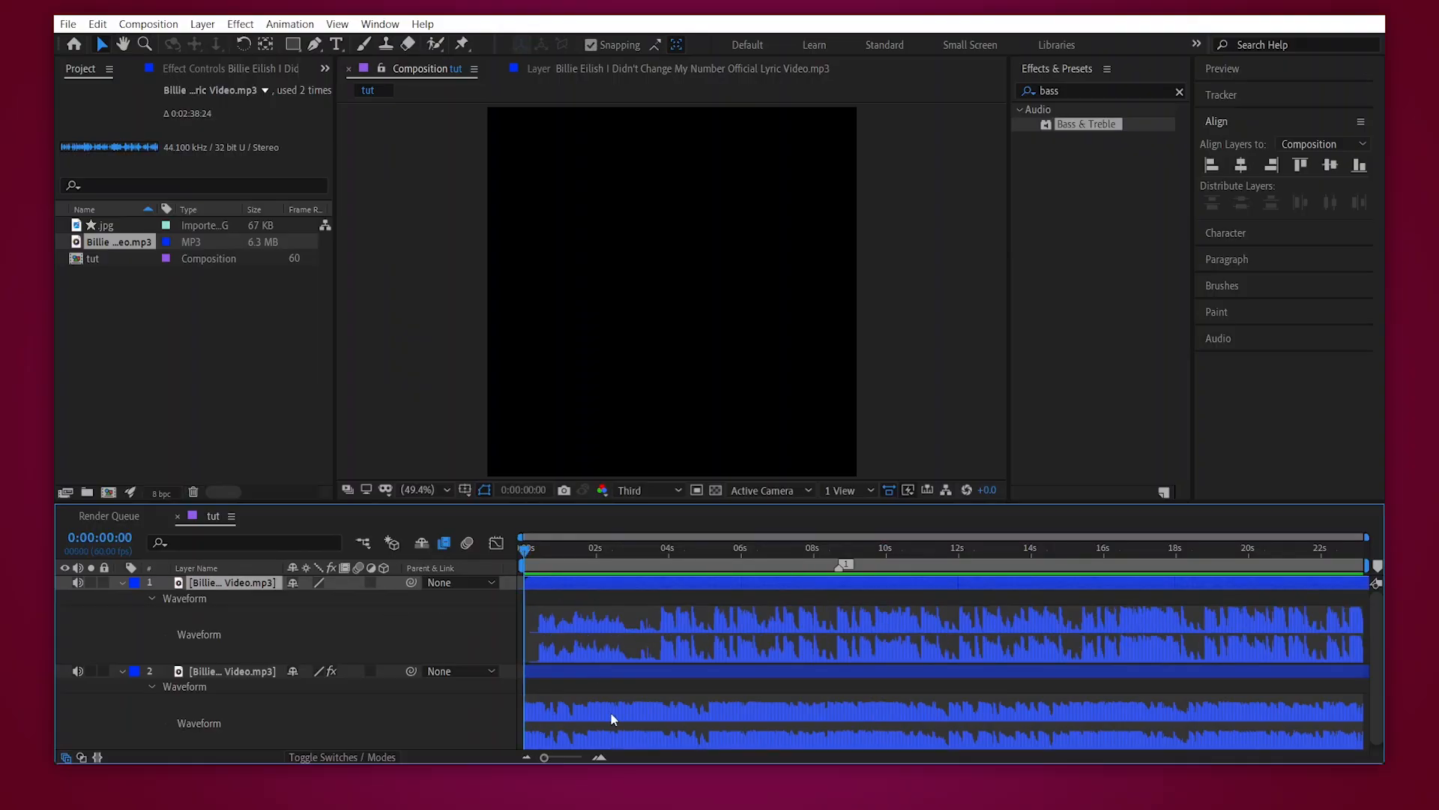
- Trim the top audio layer in the Layer viewer to a part starting around 0:01:10 and start it at 0:00:00:00
double_click(631, 581)
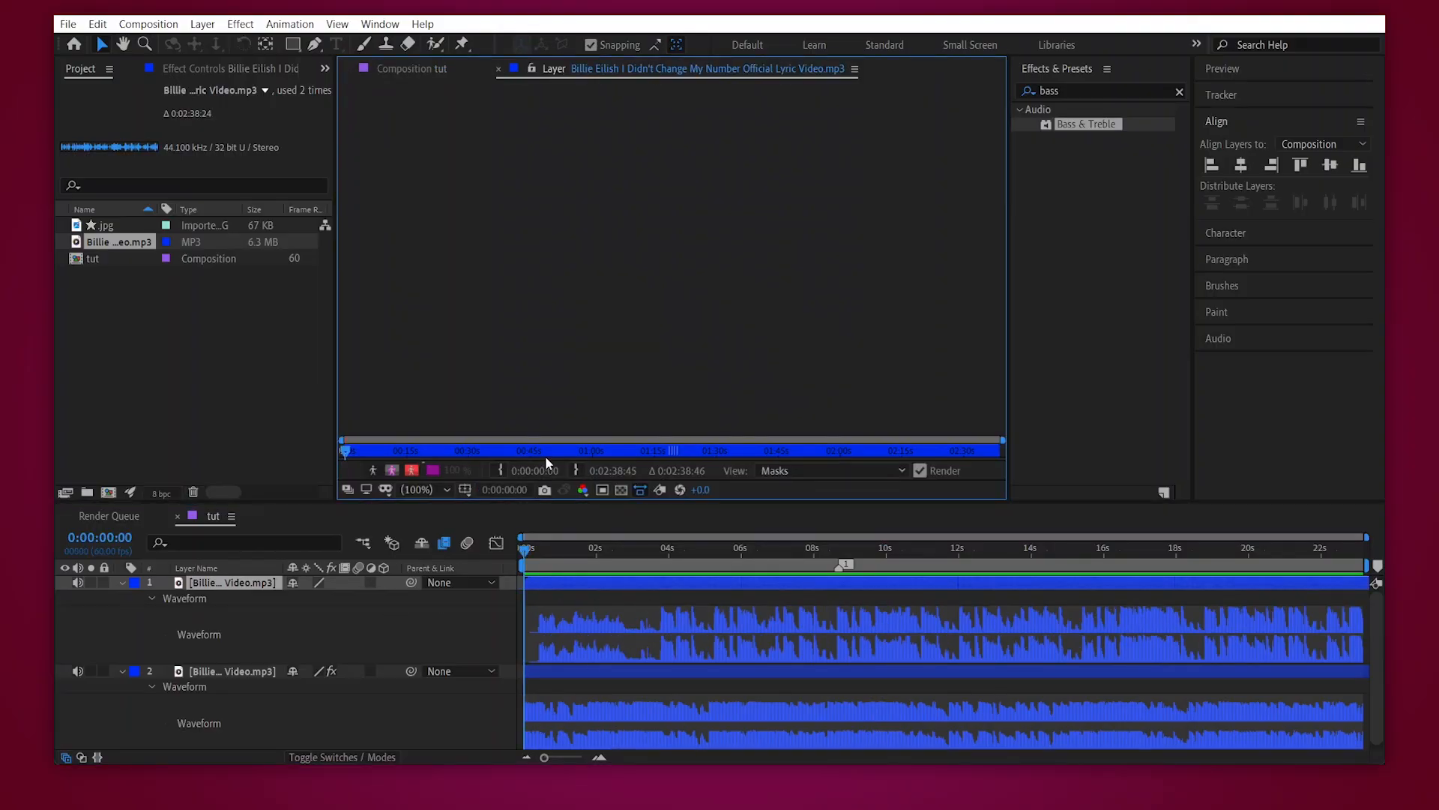
left_click(407, 69)
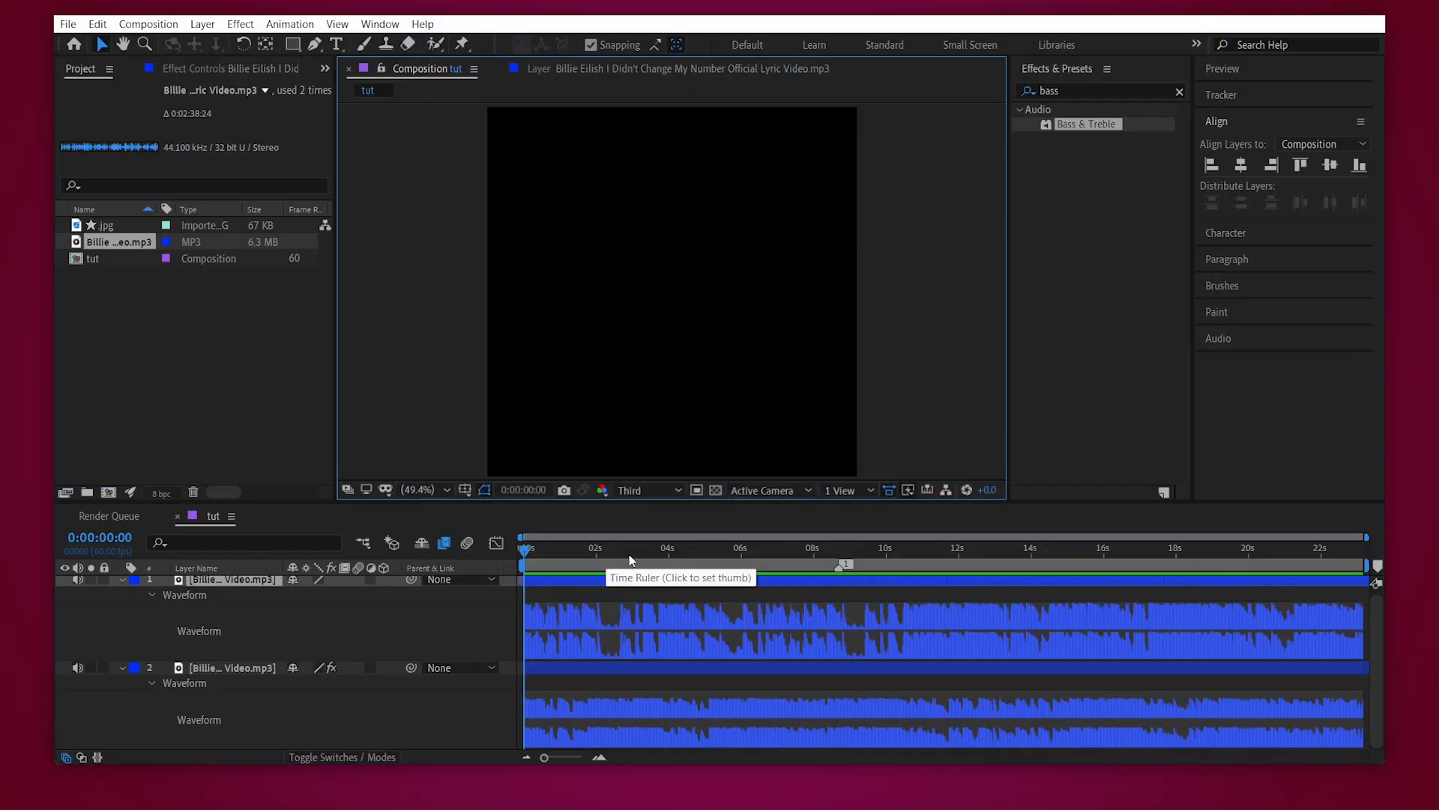
left_click(838, 549)
left_click_drag(838, 548, 840, 549)
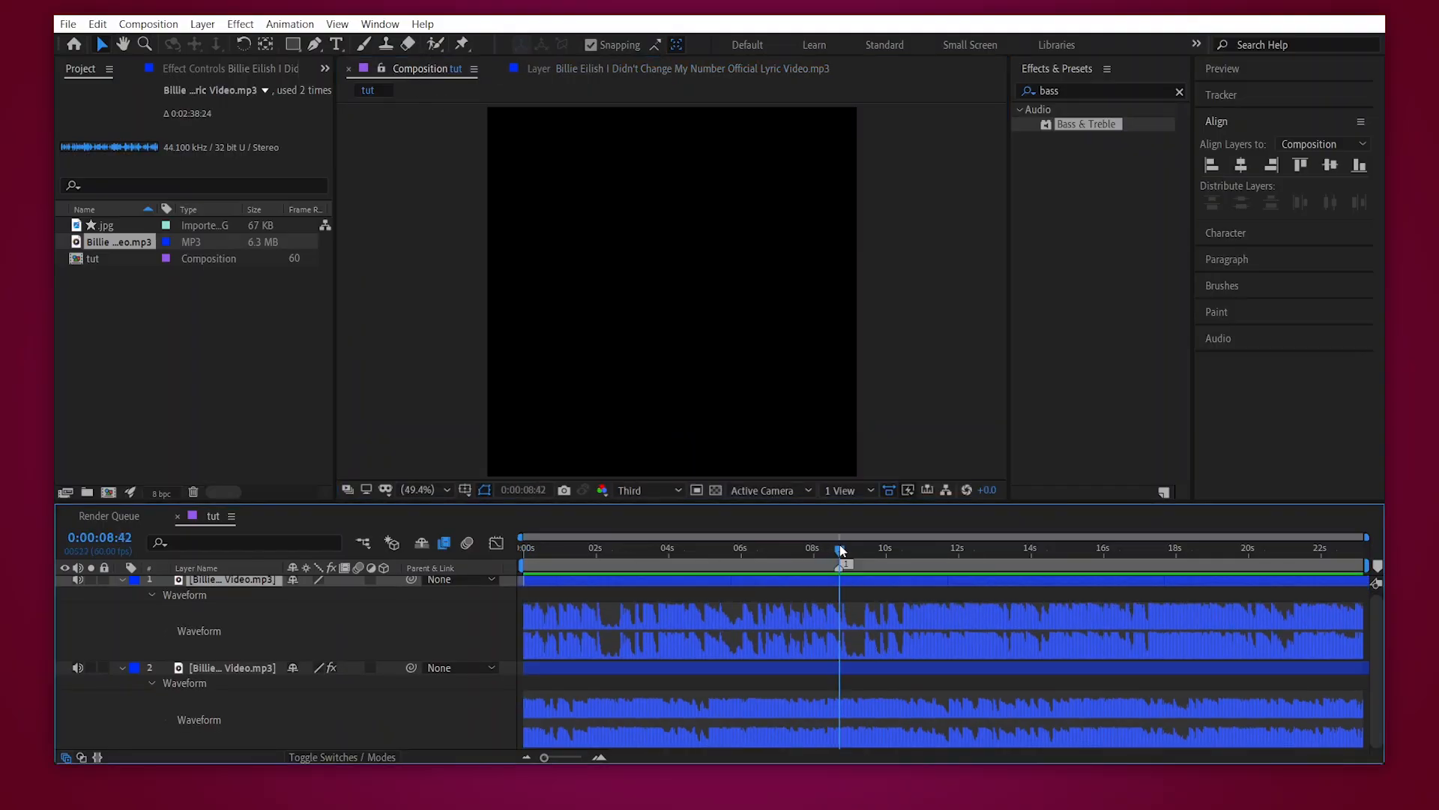
double_click(833, 579)
left_click(640, 451)
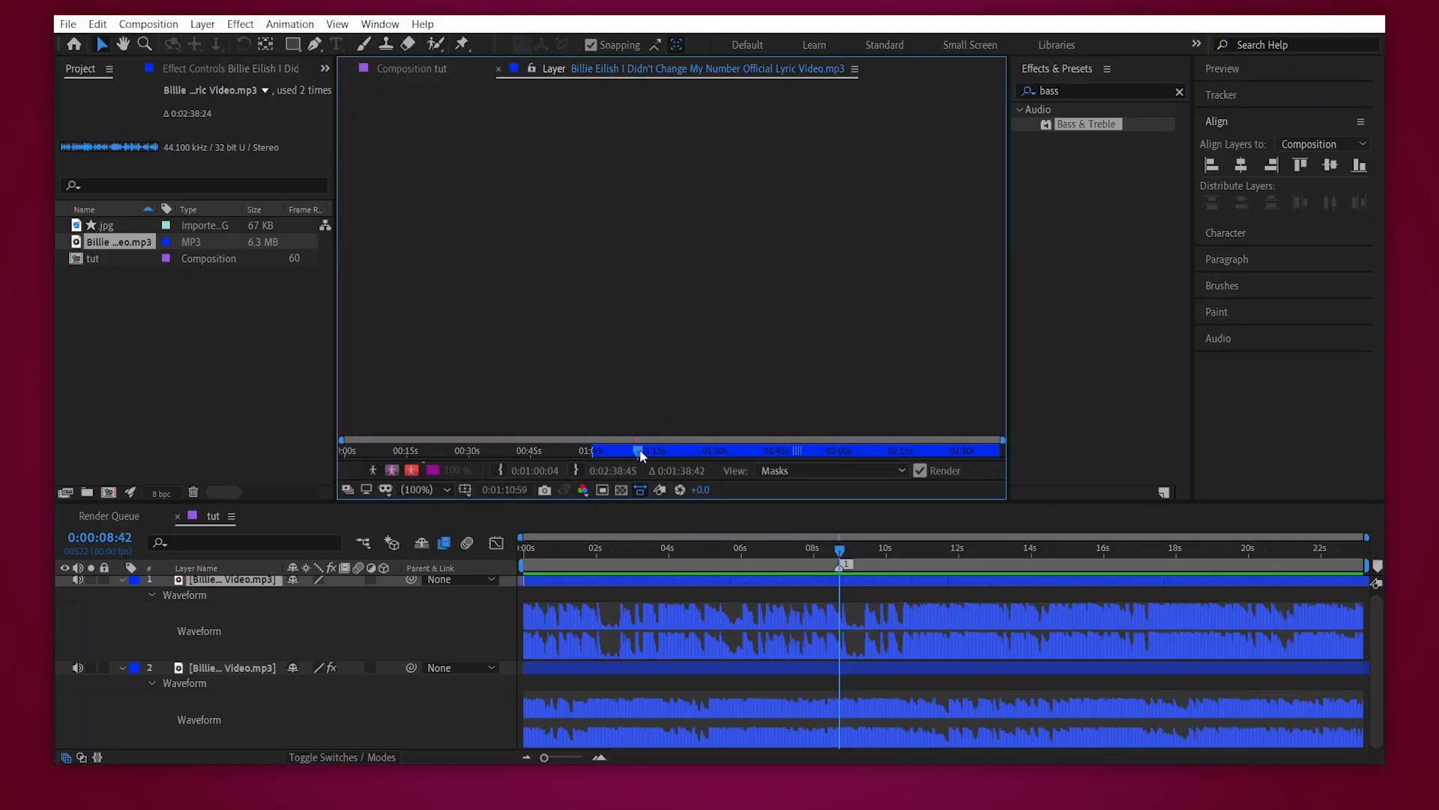
left_click(420, 68)
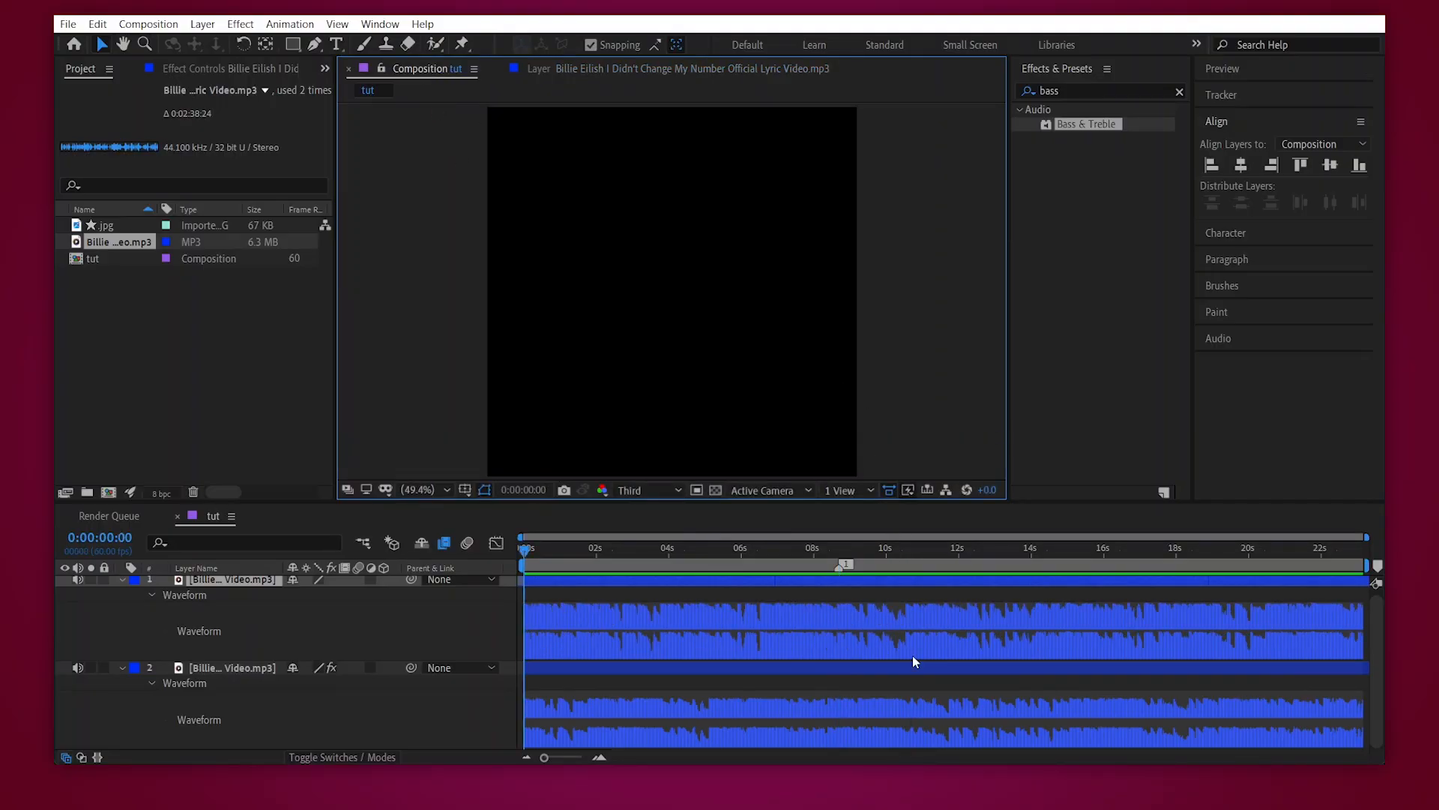
- Audition the trimmed top audio from the beginning with the bottom layer muted, and unmute the bottom layer
left_click(77, 667)
key("space")
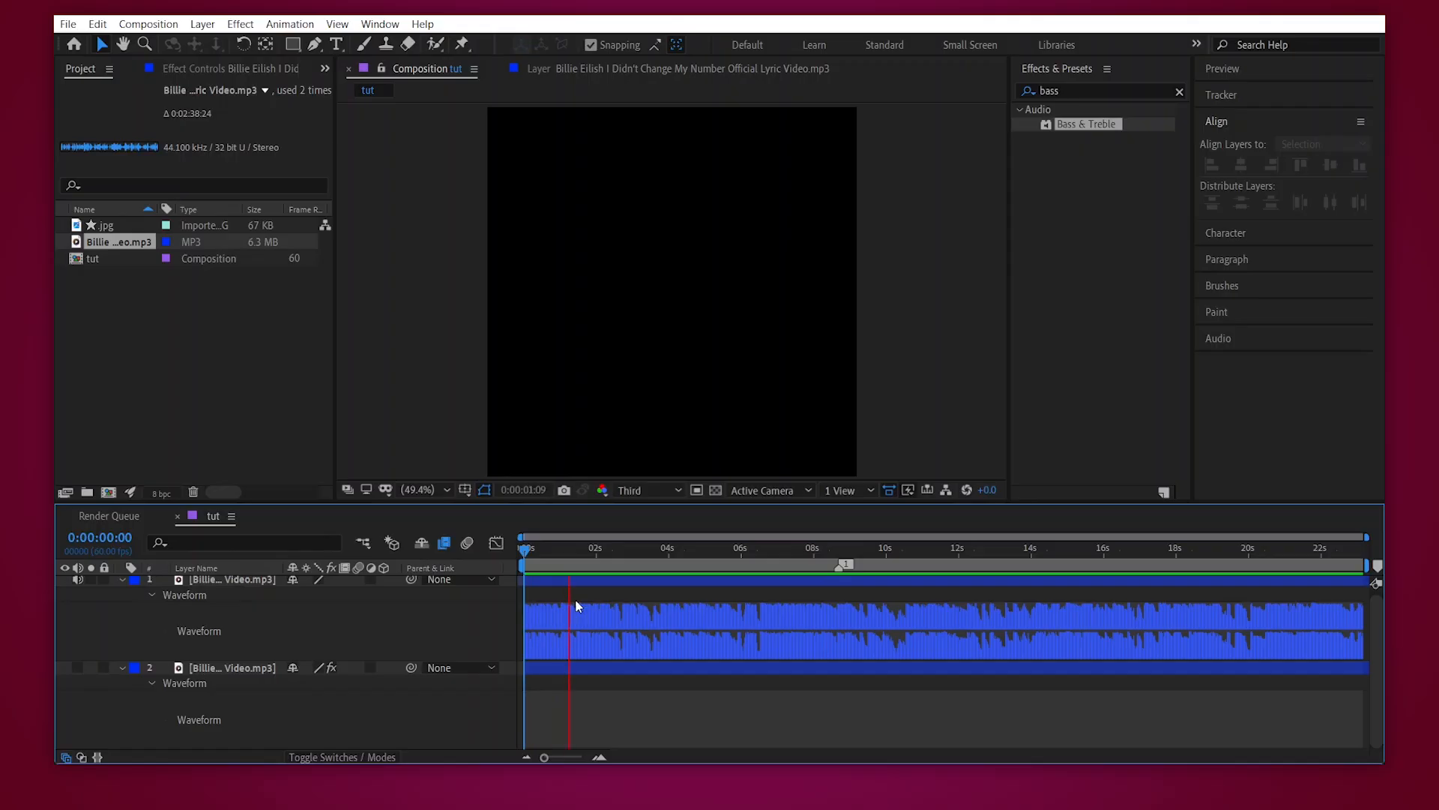
left_click(523, 552)
key("space")
key("space")
left_click(77, 667)
- Shift the top audio layer to start just before the beat marker at 0:00:08:41, matching the bottom waveform
left_click(839, 552)
left_click_drag(820, 586, 993, 595)
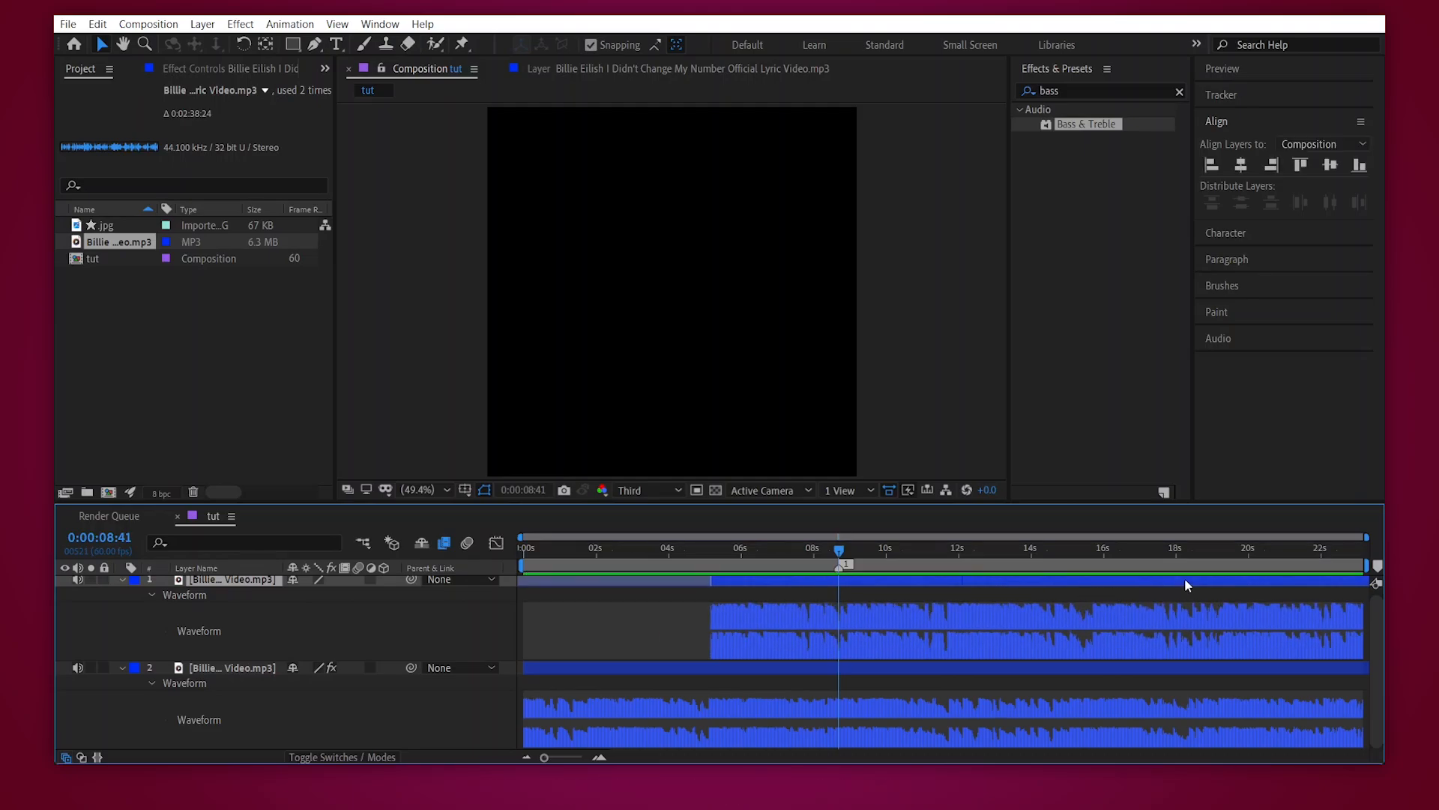
left_click_drag(1188, 578, 1215, 578)
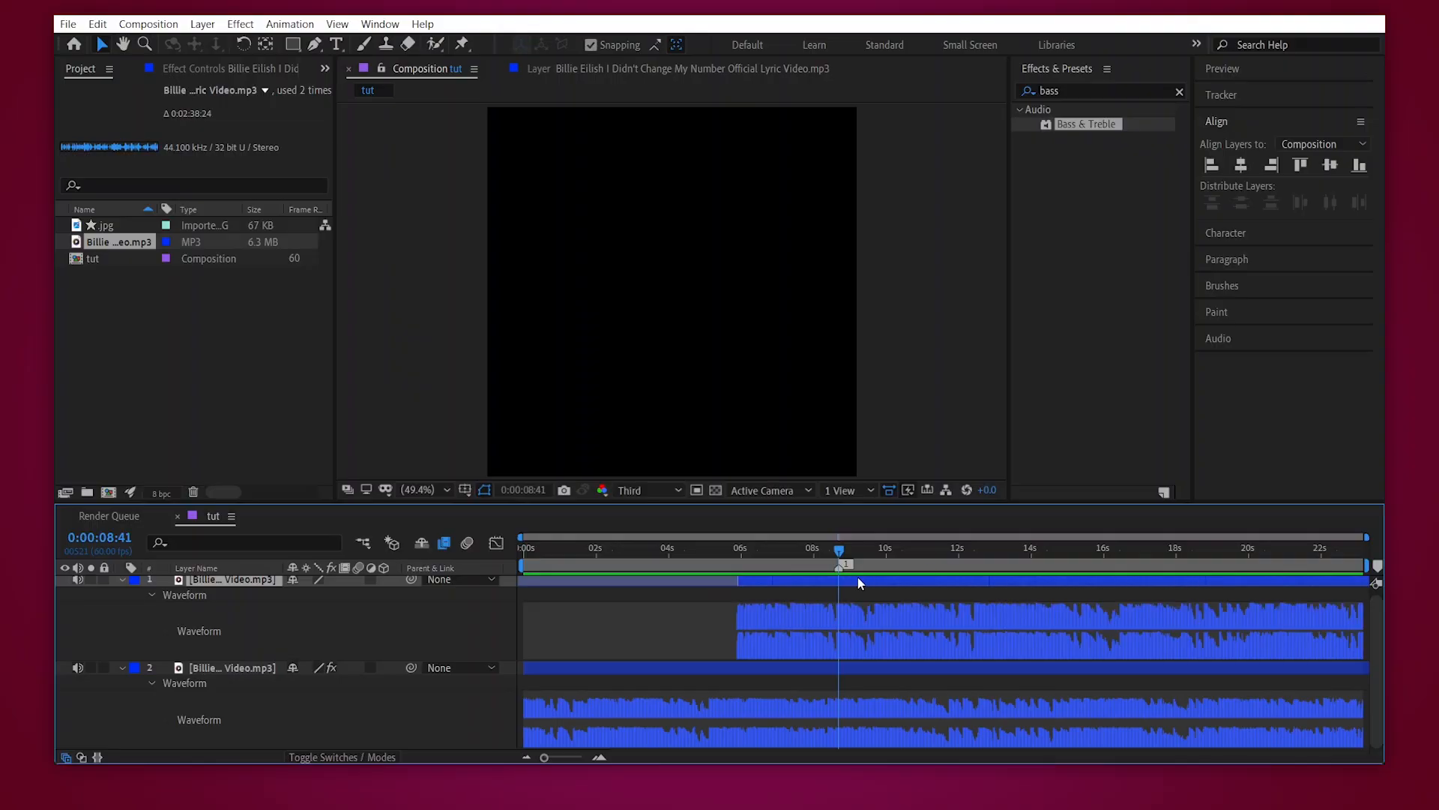
left_click_drag(833, 583, 878, 581)
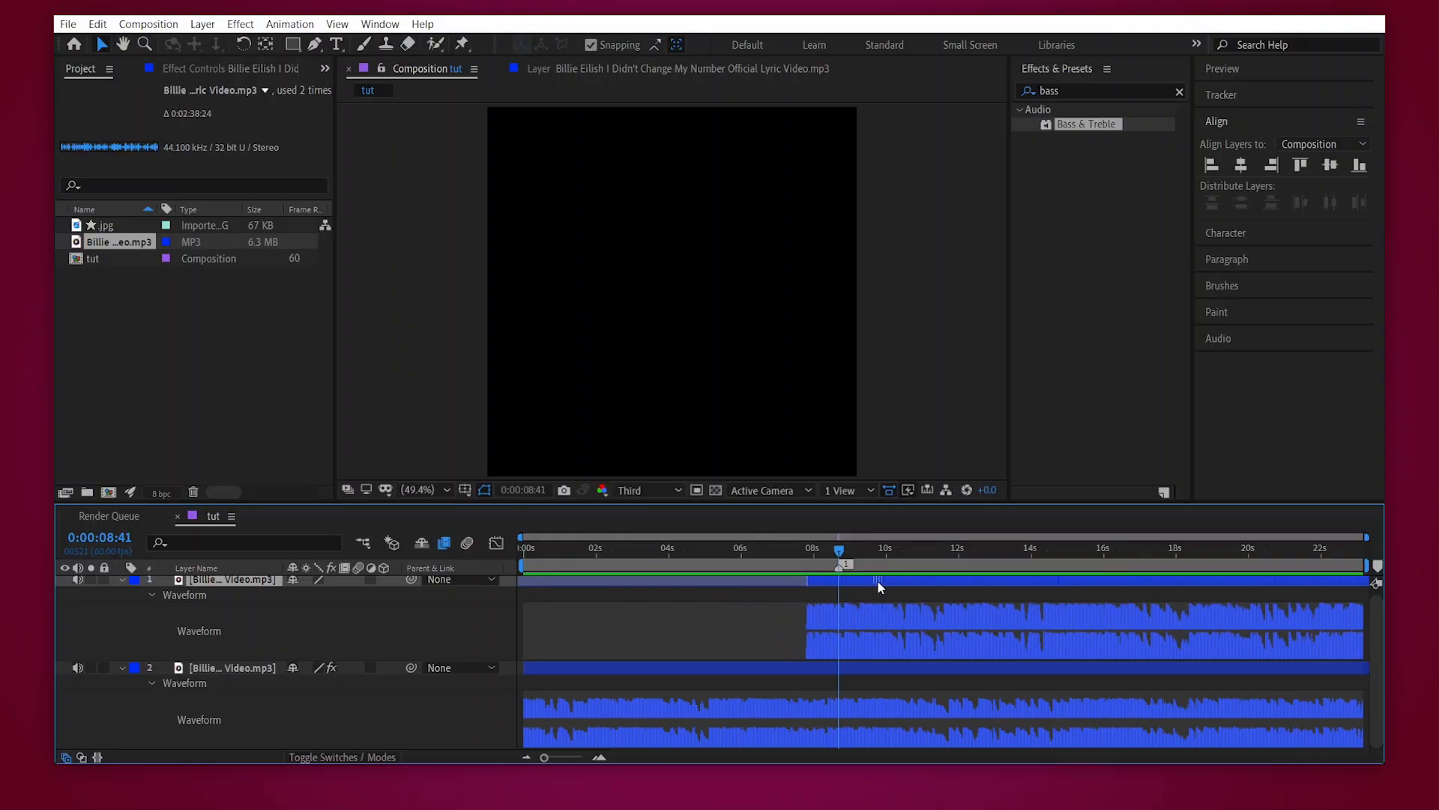
- Examine how the beats of both waveforms line up around 0:00:18:22
left_click(599, 757)
left_click_drag(950, 754, 1183, 743)
left_click(1054, 568)
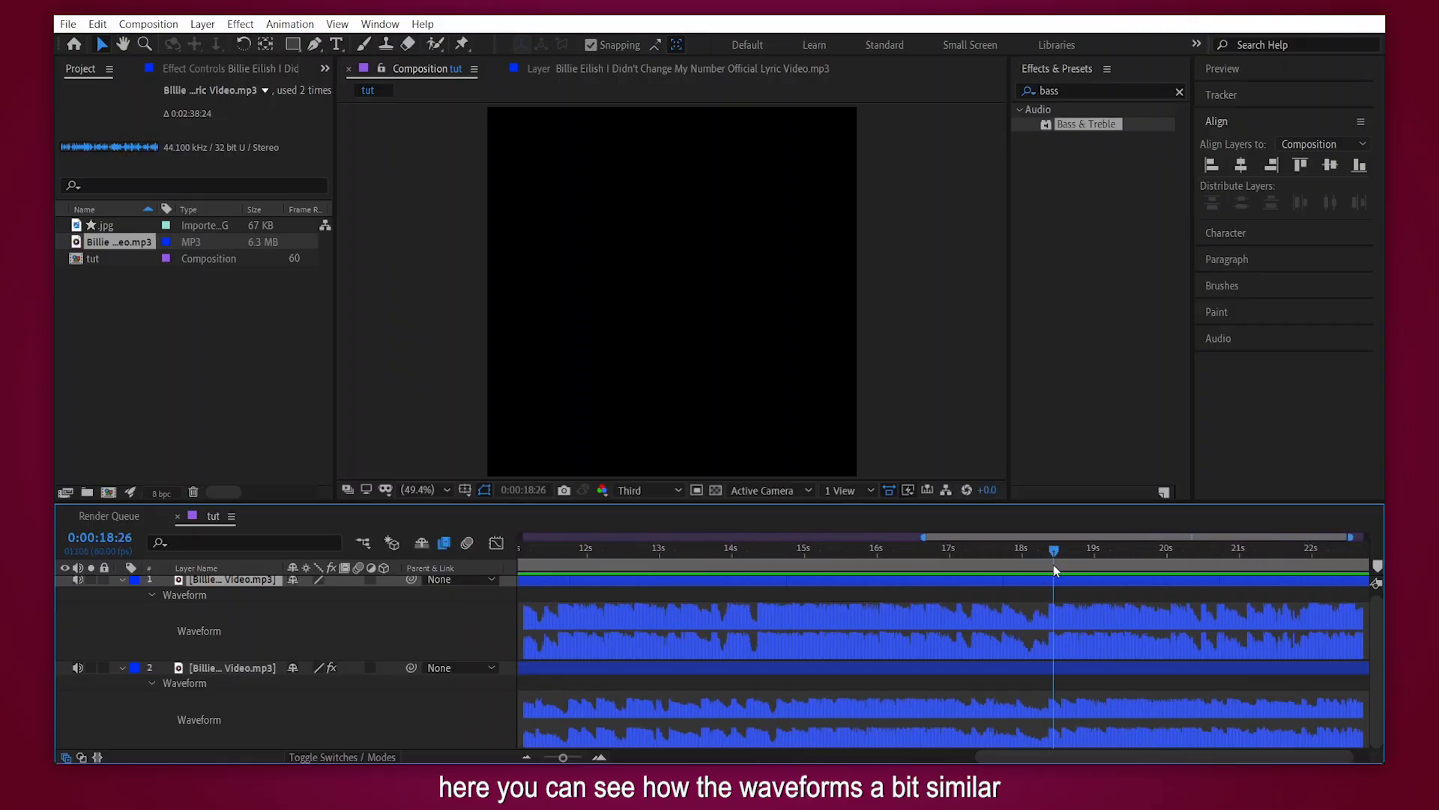
left_click_drag(1051, 565, 1049, 595)
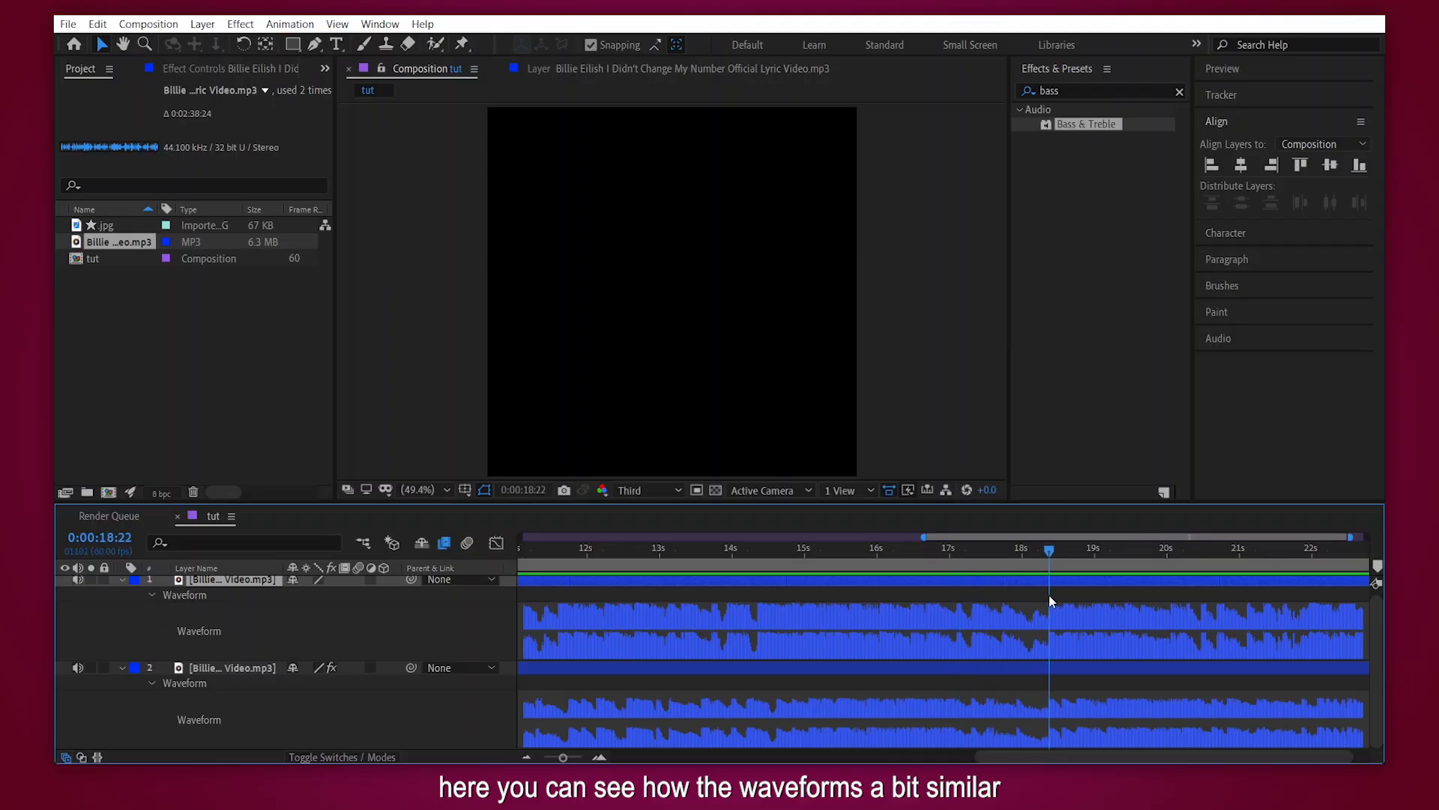
left_click(599, 757)
left_click(599, 757)
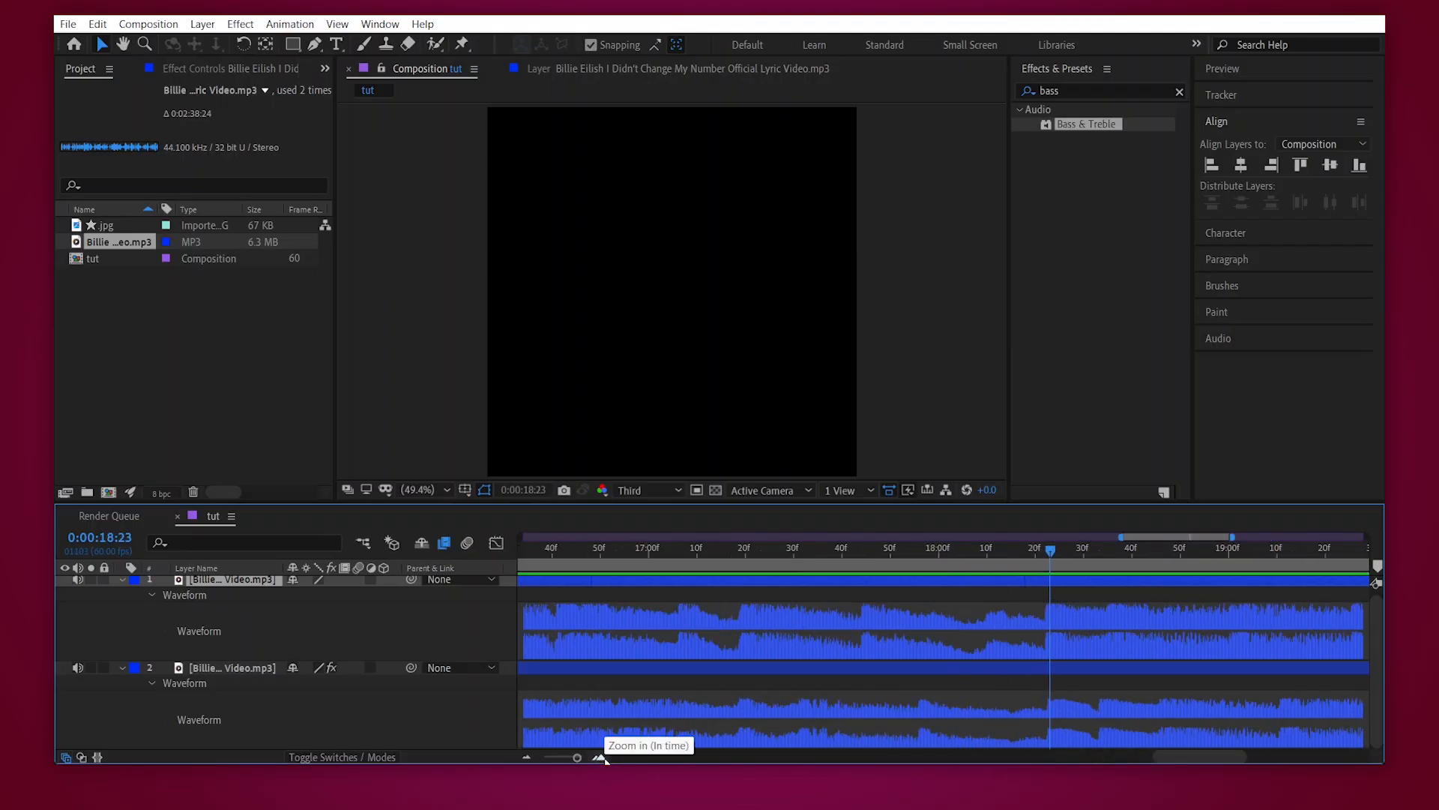
left_click_drag(981, 555, 1048, 554)
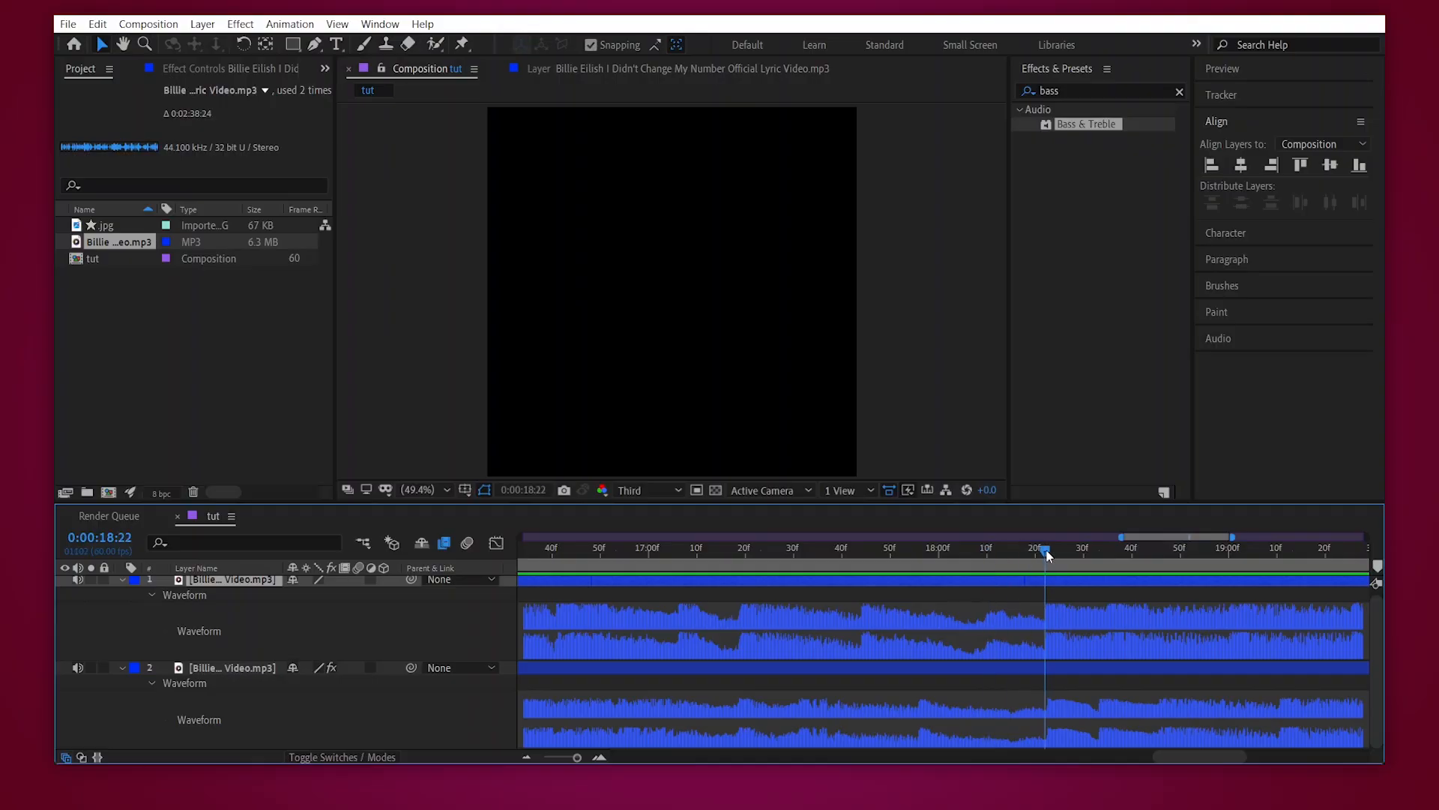
left_click(556, 758)
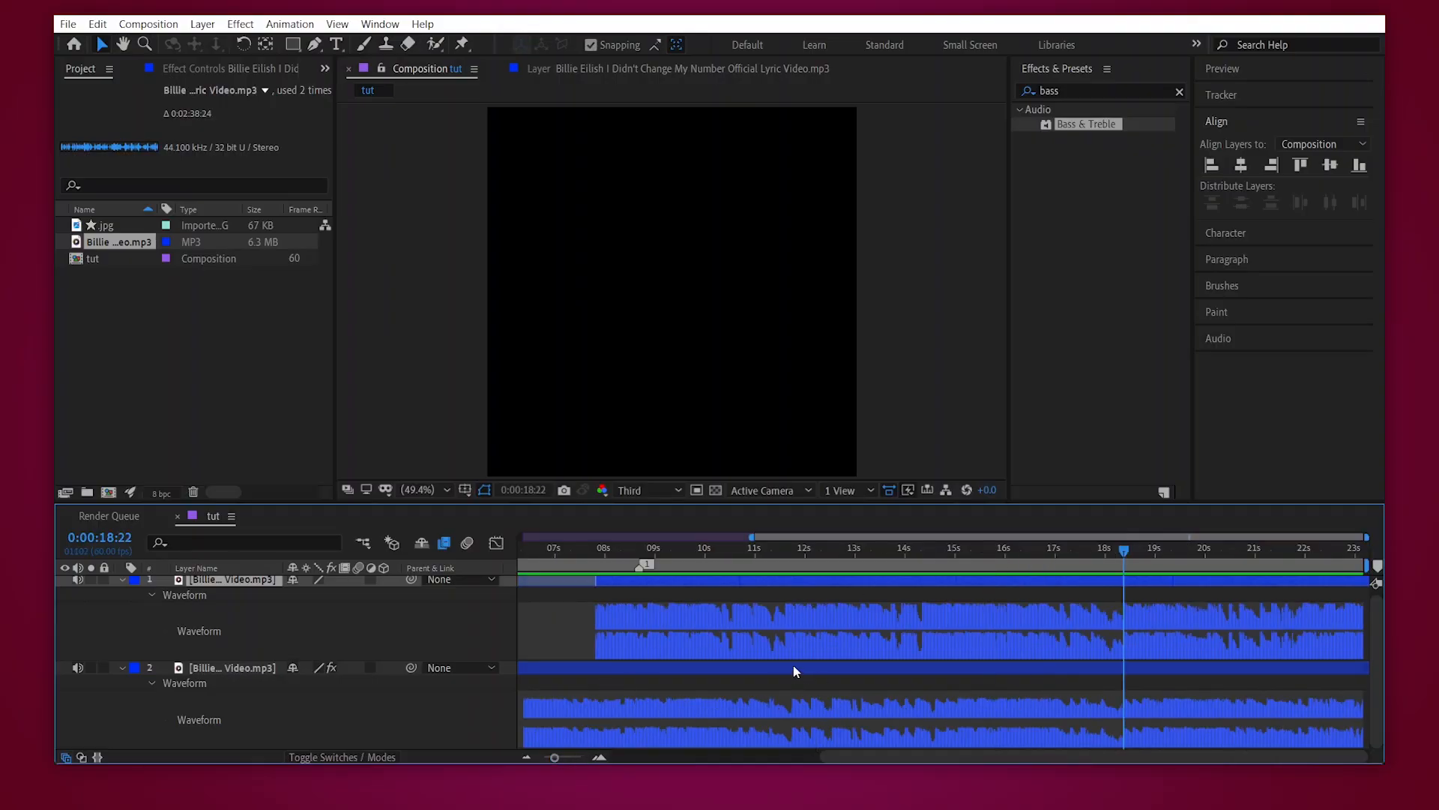
- Enable time remapping on the top audio layer and set Time Remap to 0:01:11:04 at the beat marker, 0:00:08:41
scroll(667, 616, "up", 1)
key("1")
key("u")
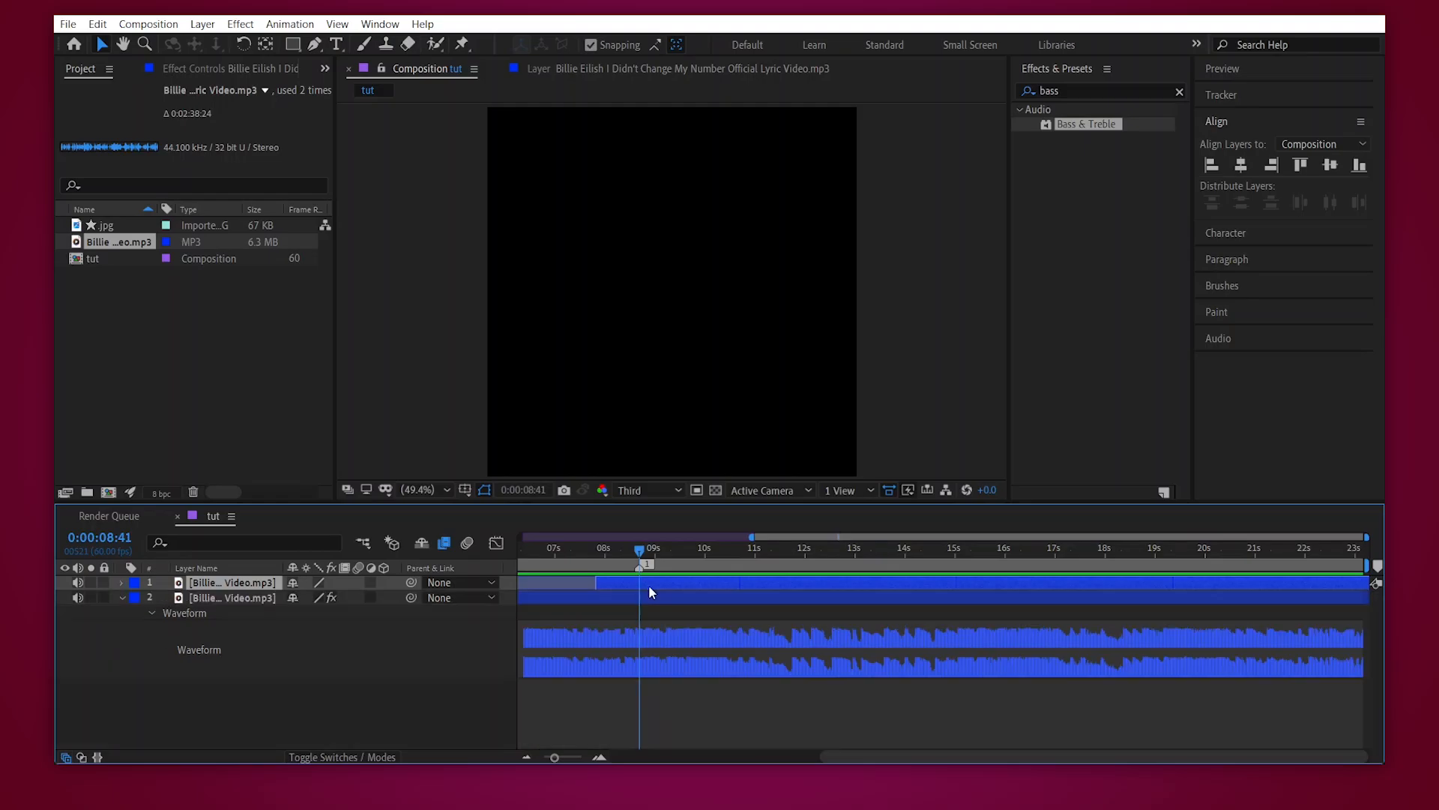
right_click(649, 585)
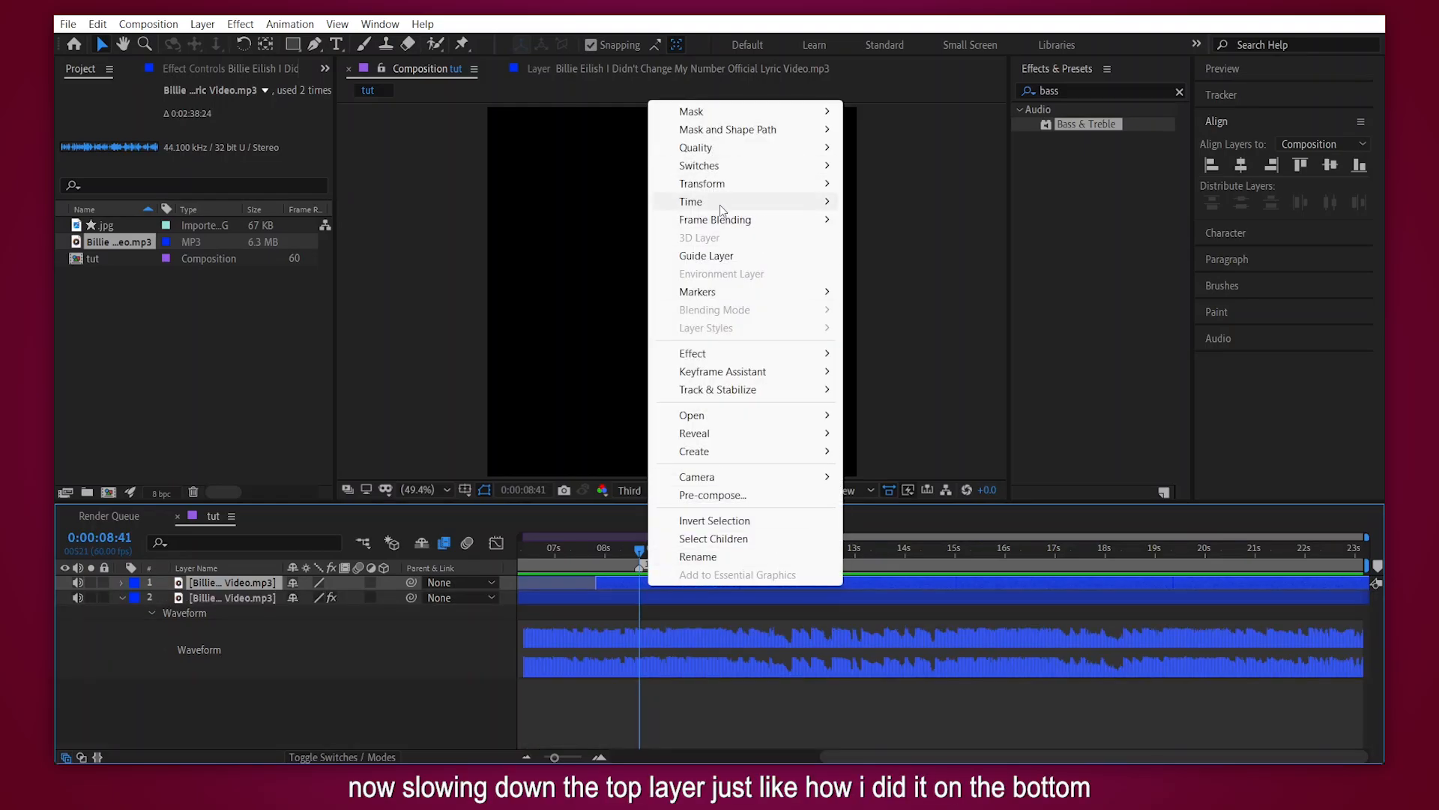
mouse_move(719, 203)
left_click(952, 202)
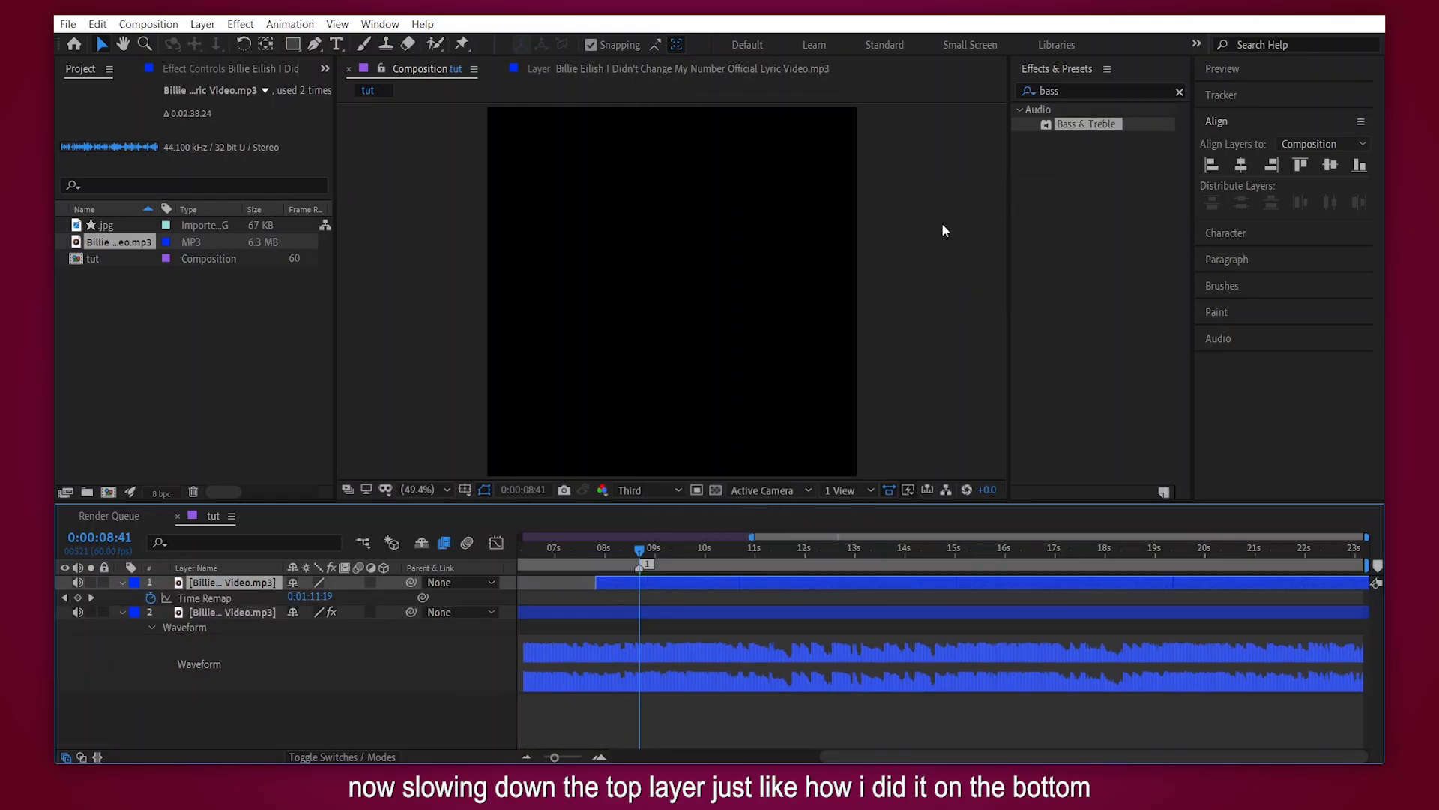
left_click(315, 599)
type("11104")
key("Return")
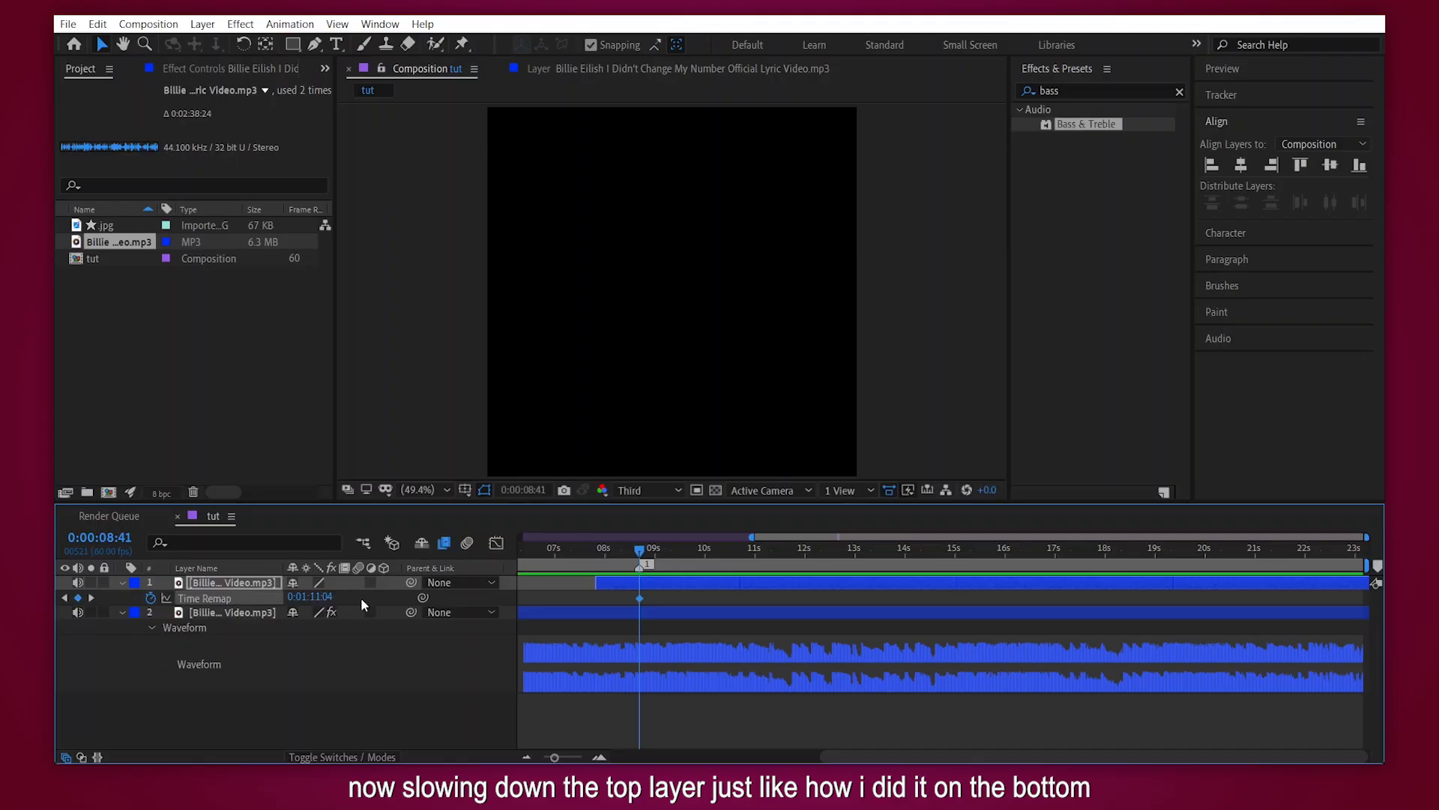
- Remove the extra Time Remap keyframe before the beat marker, keeping only the one at 0:00:08:41
left_click(600, 757)
left_click(600, 757)
left_click_drag(639, 598, 612, 598)
left_click(78, 598)
left_click(613, 599)
key("Delete")
- At the end of the composition, 0:00:23:09, set the top layer's Time Remap to 0:01:25:29
left_click_drag(575, 757, 544, 757)
key("End")
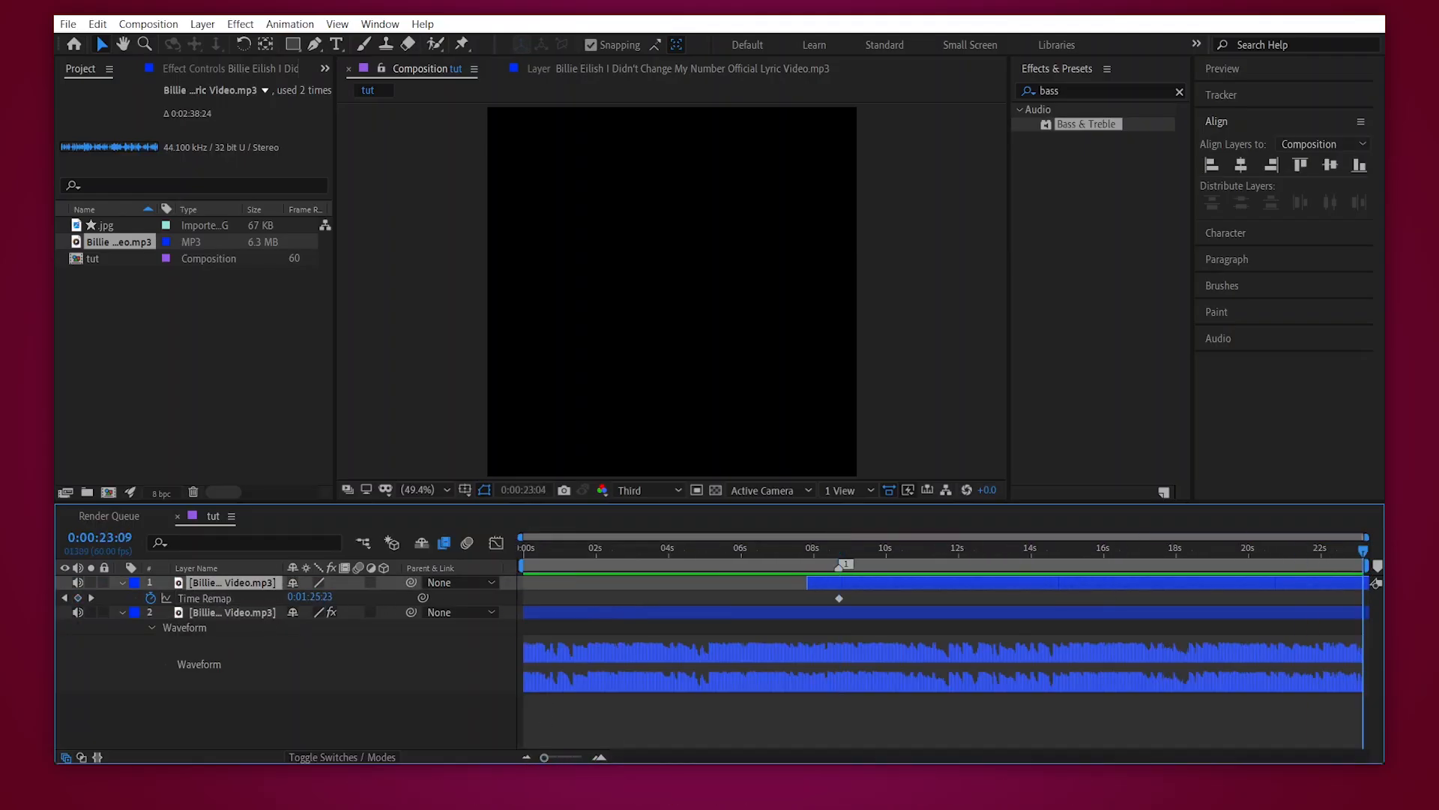
left_click(311, 597)
key("Return")
key("ctrl+z")
left_click_drag(320, 599, 347, 617)
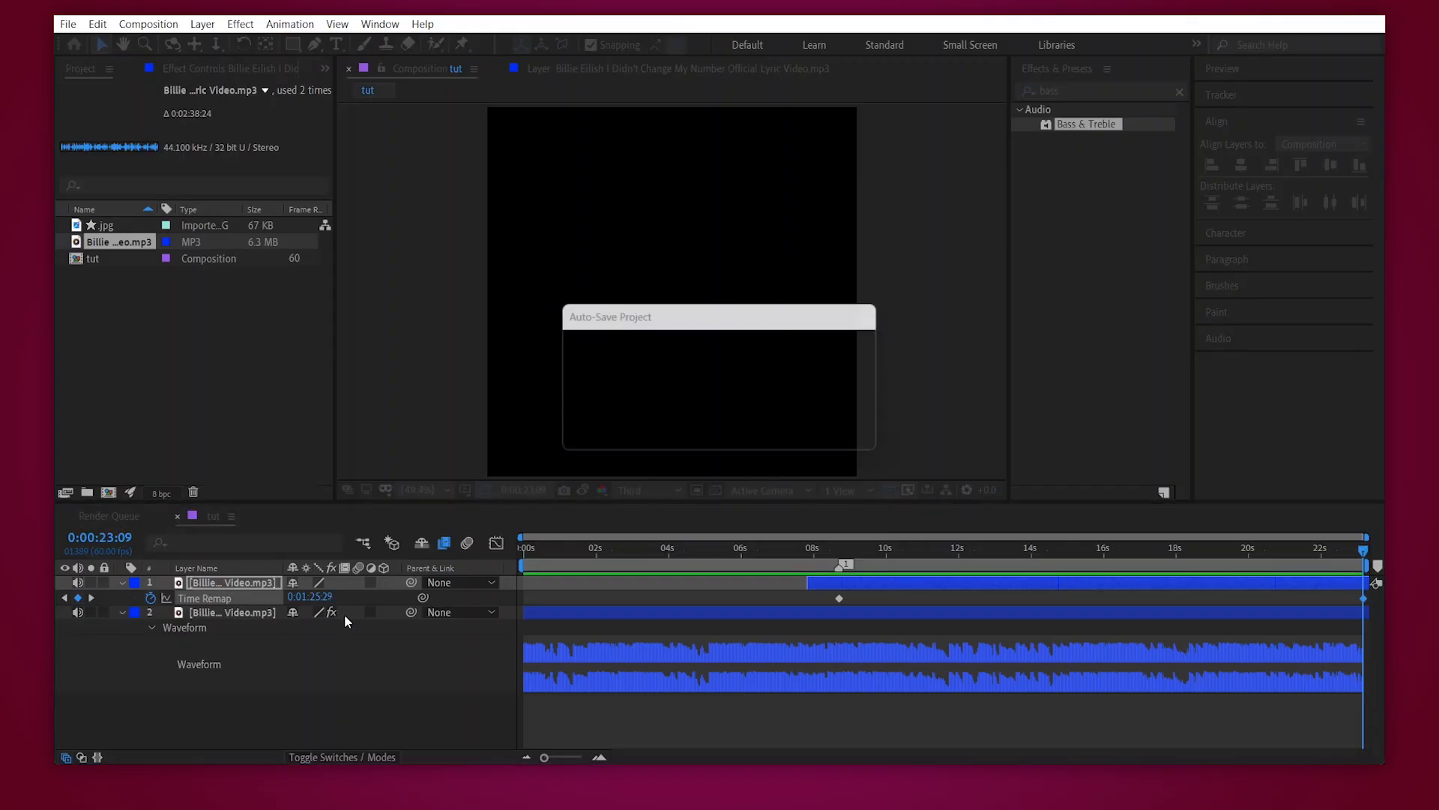
- Examine how the slowed top layer's waveform lines up with the bottom layer's waveform around 0:00:14:34 and 0:00:17:20
key("u")
key("l")
key("l")
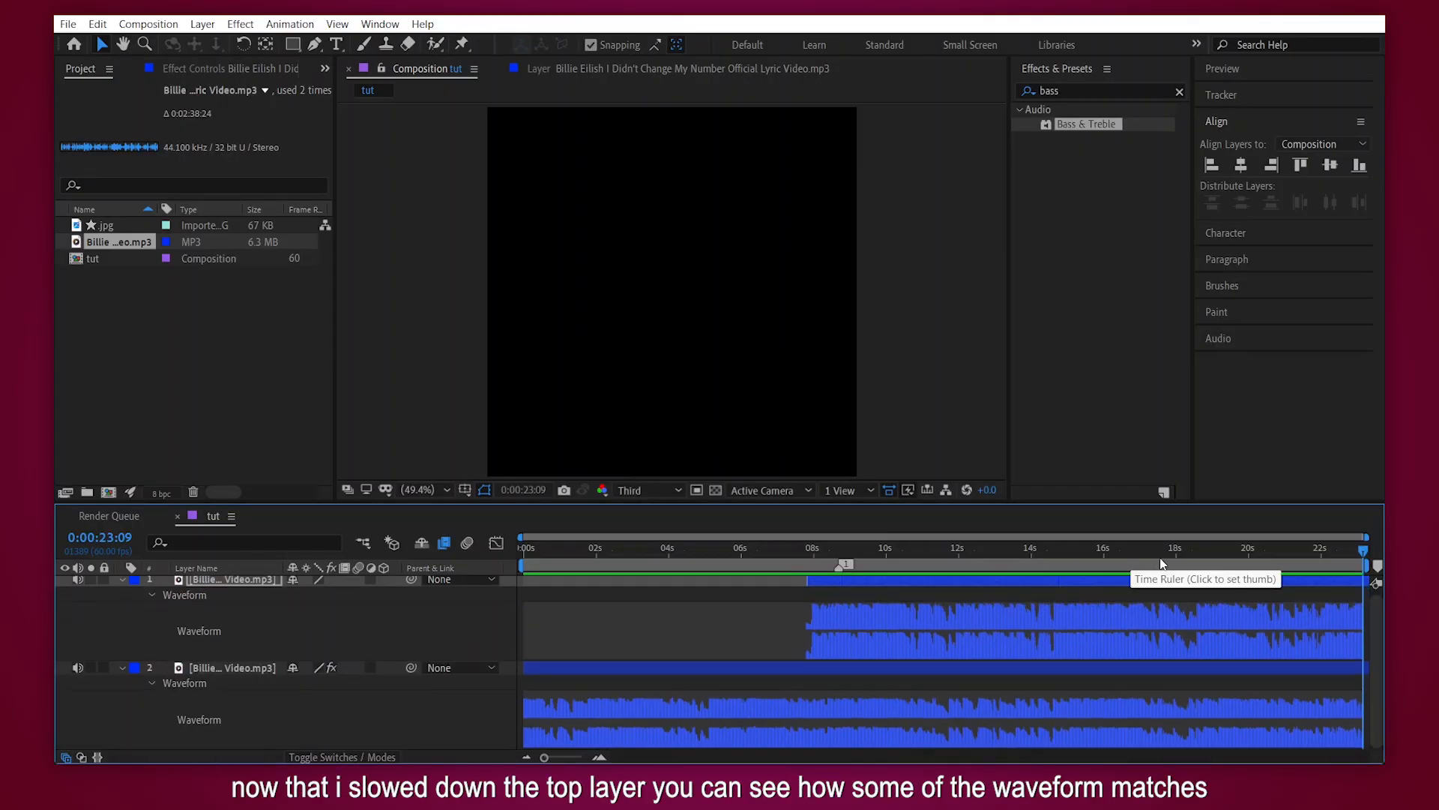
left_click_drag(1170, 560, 1051, 565)
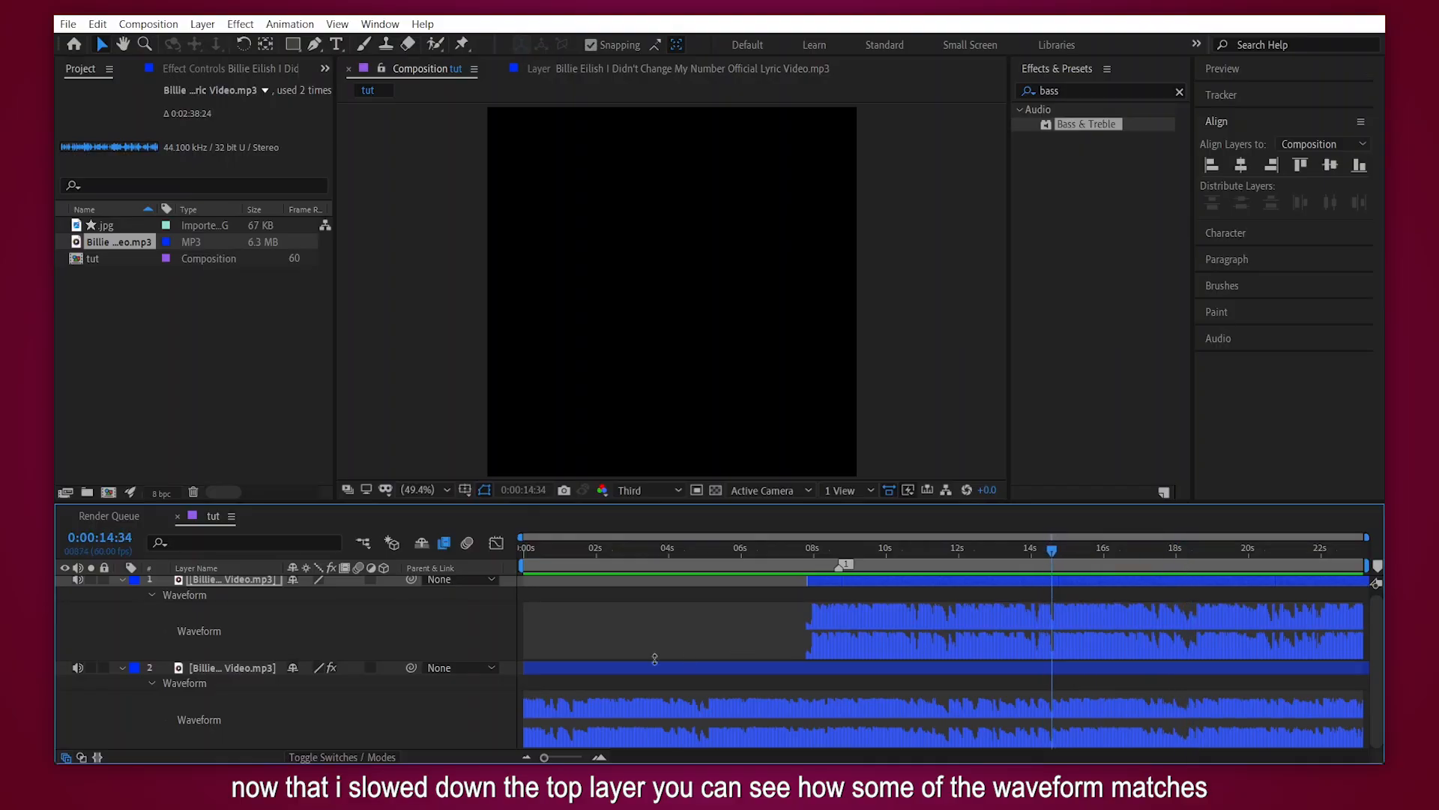
left_click(599, 757)
left_click(599, 758)
left_click(599, 757)
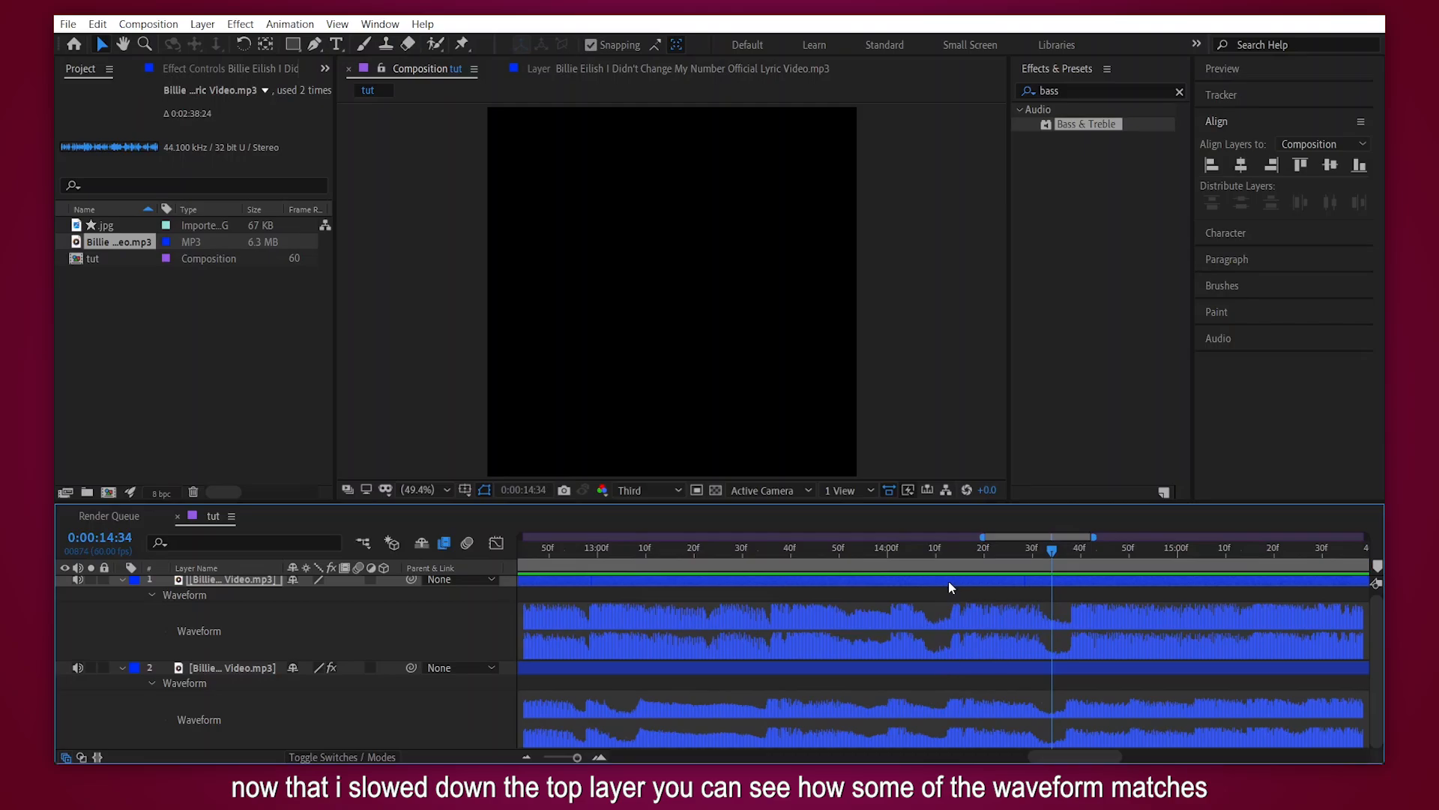
left_click(525, 757)
left_click(525, 757)
left_click_drag(1051, 550, 1102, 564)
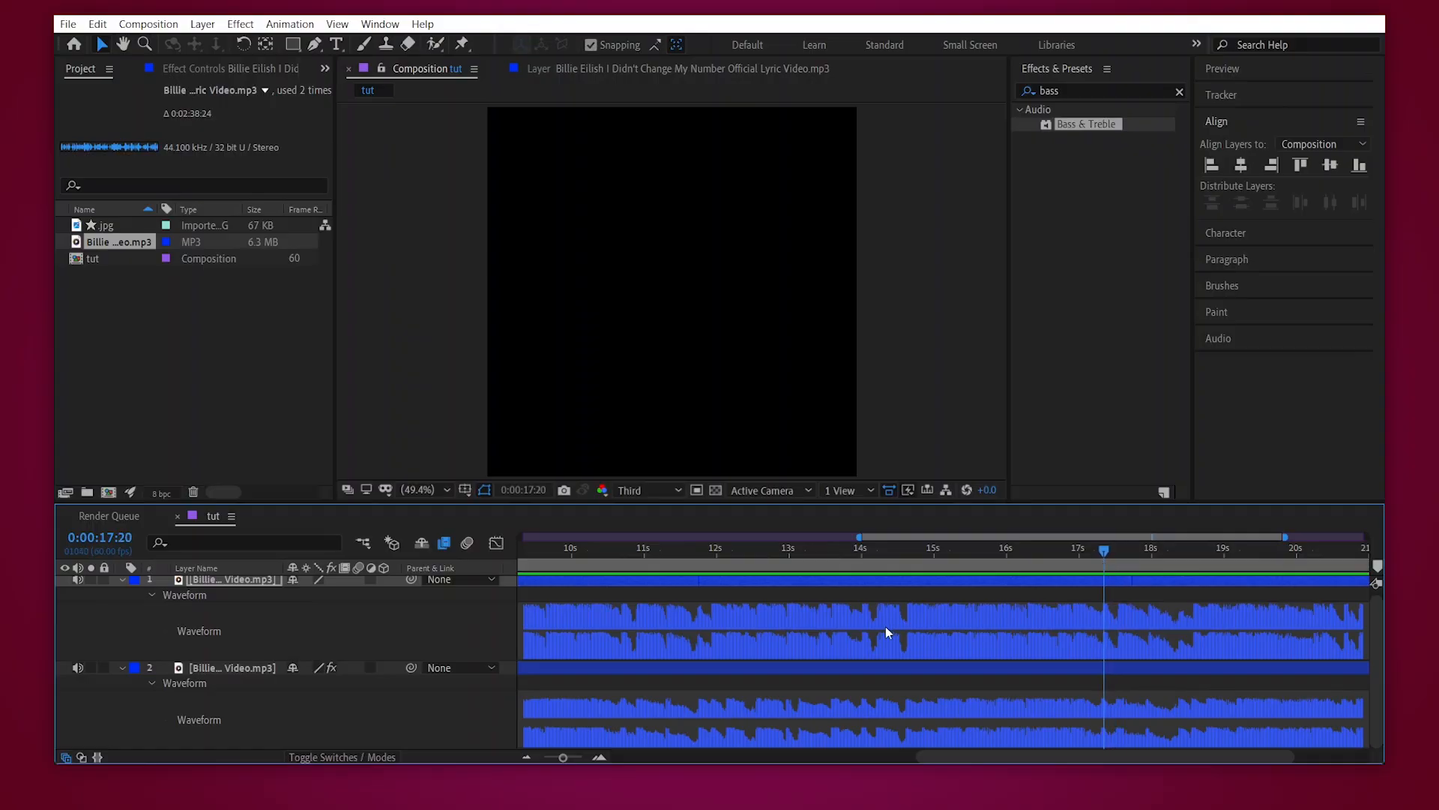
left_click_drag(563, 757, 543, 758)
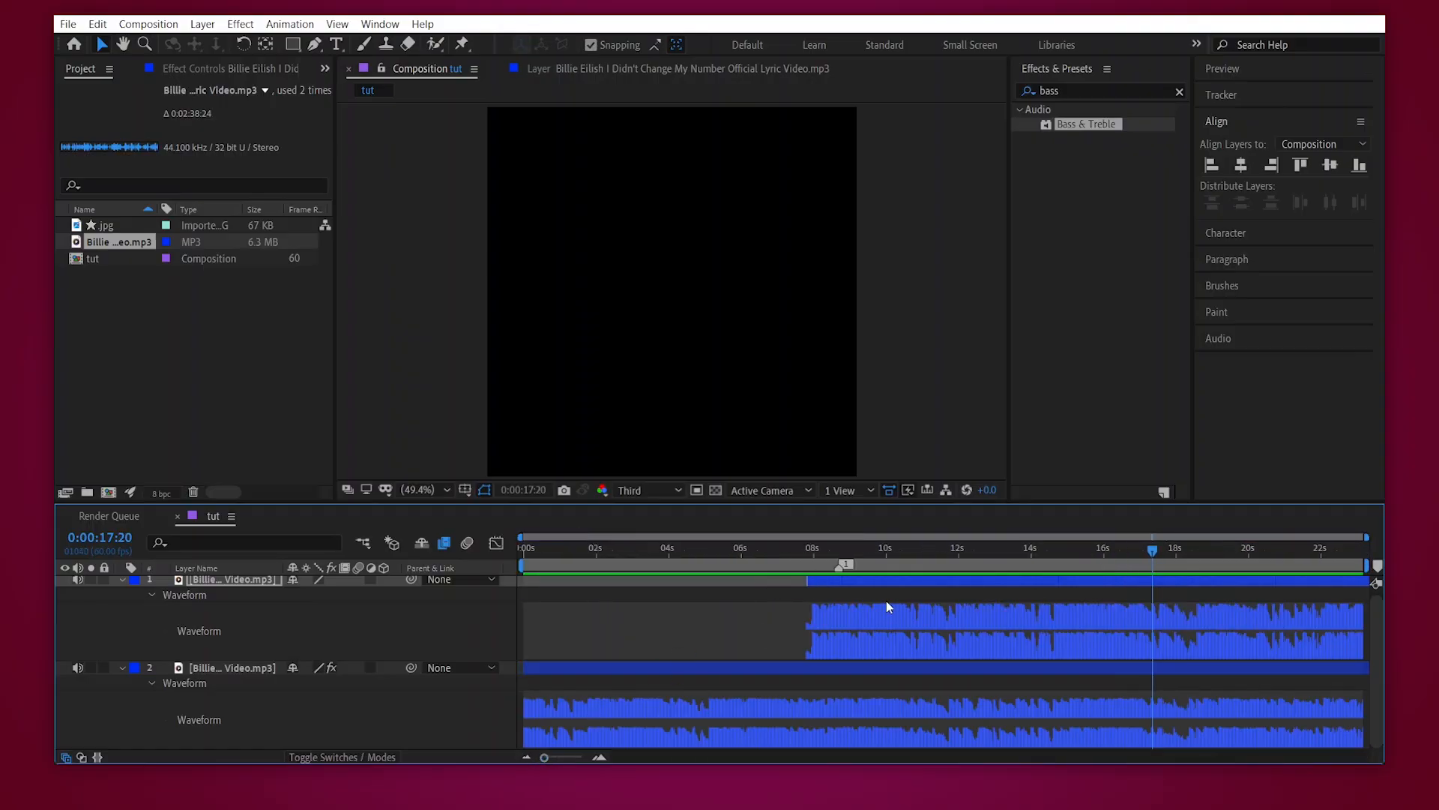
- Collapse both layers' waveforms and play the composition from 0:00:02:45 to hear the overlapping audio
key("l")
key("l")
left_click(816, 599)
key("l")
key("l")
left_click_drag(766, 557, 624, 563)
left_click(724, 688)
key("space")
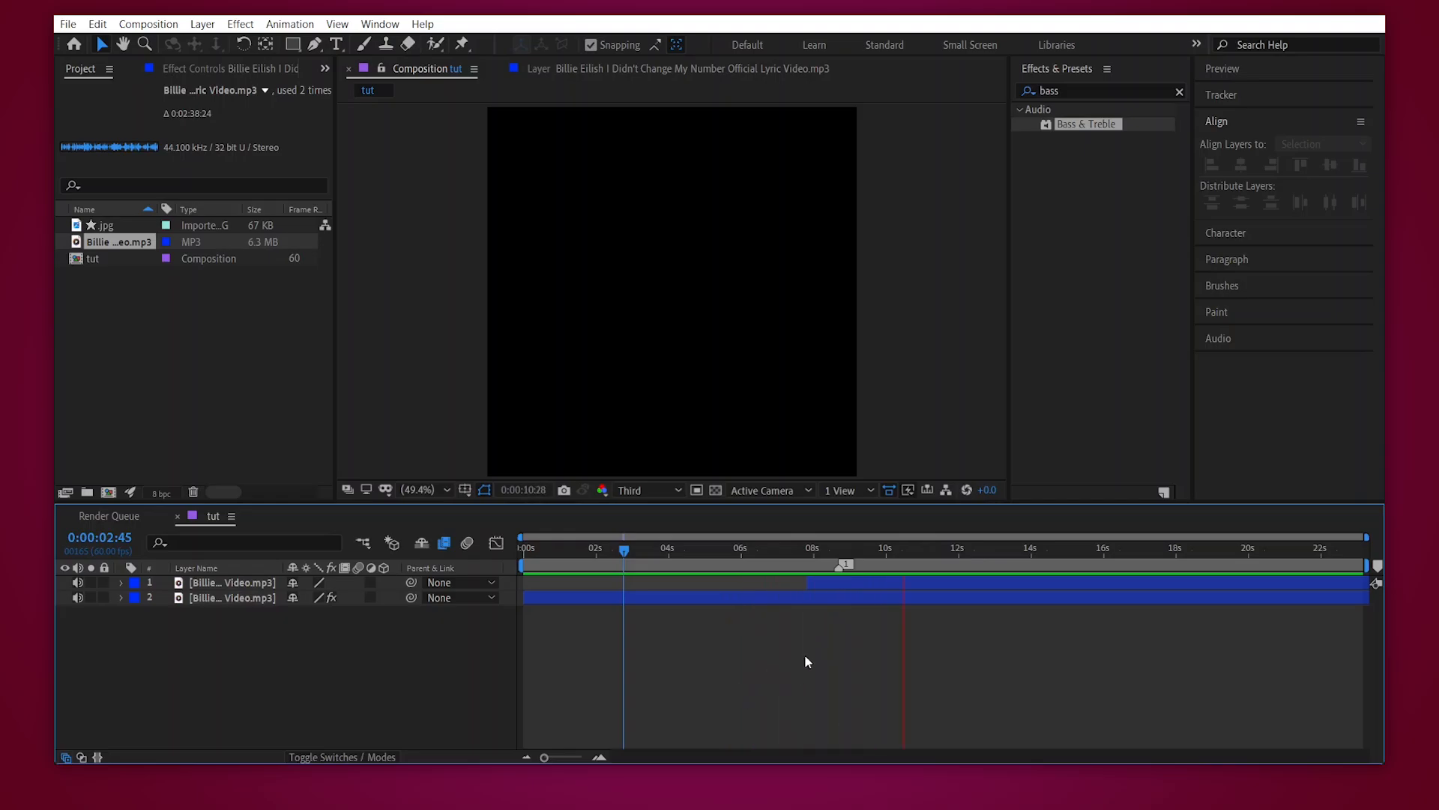
- Set the top audio layer's Audio Levels to -5 dB
left_click(835, 554)
left_click(830, 583)
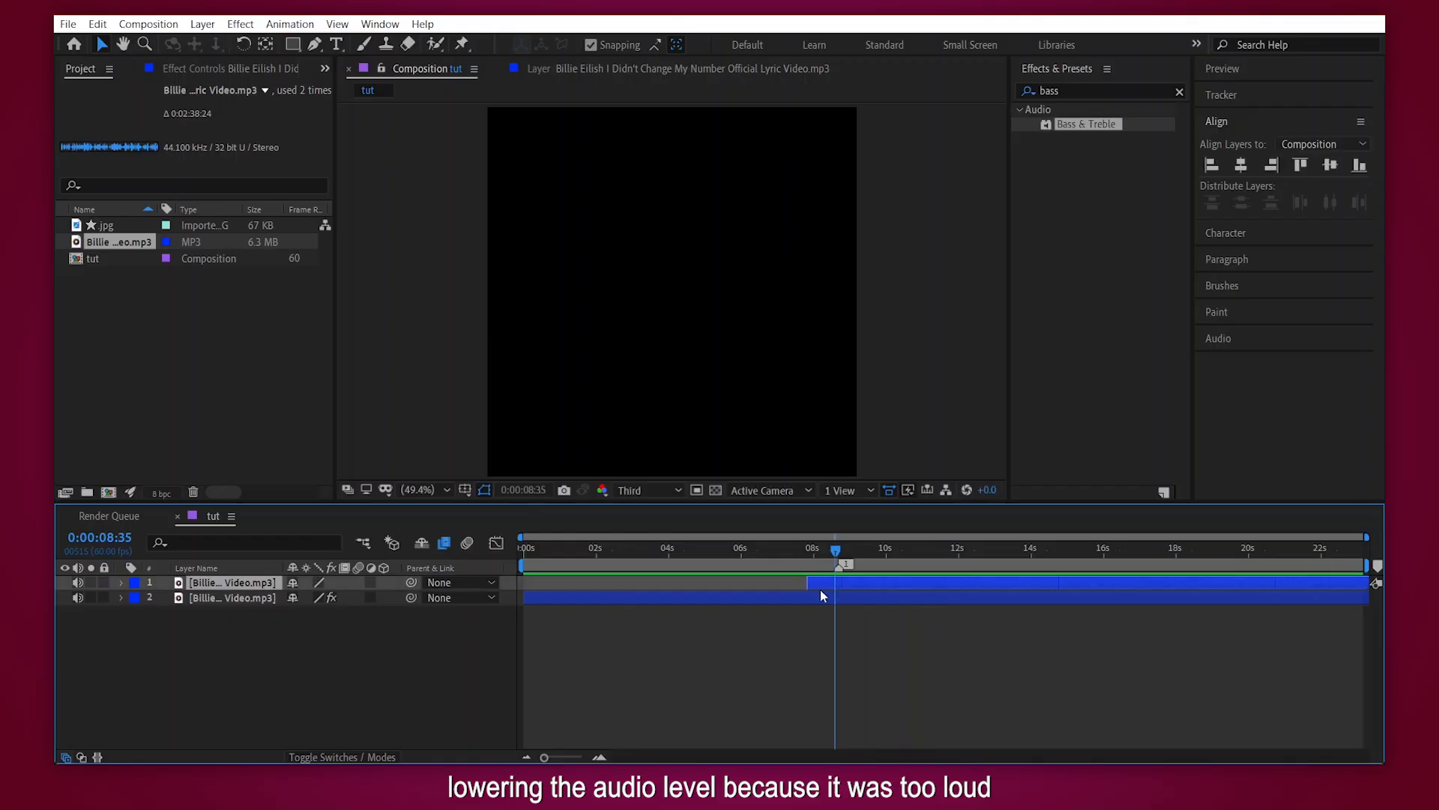
key("l")
left_click(301, 597)
type("-5")
left_click(835, 597)
key("l")
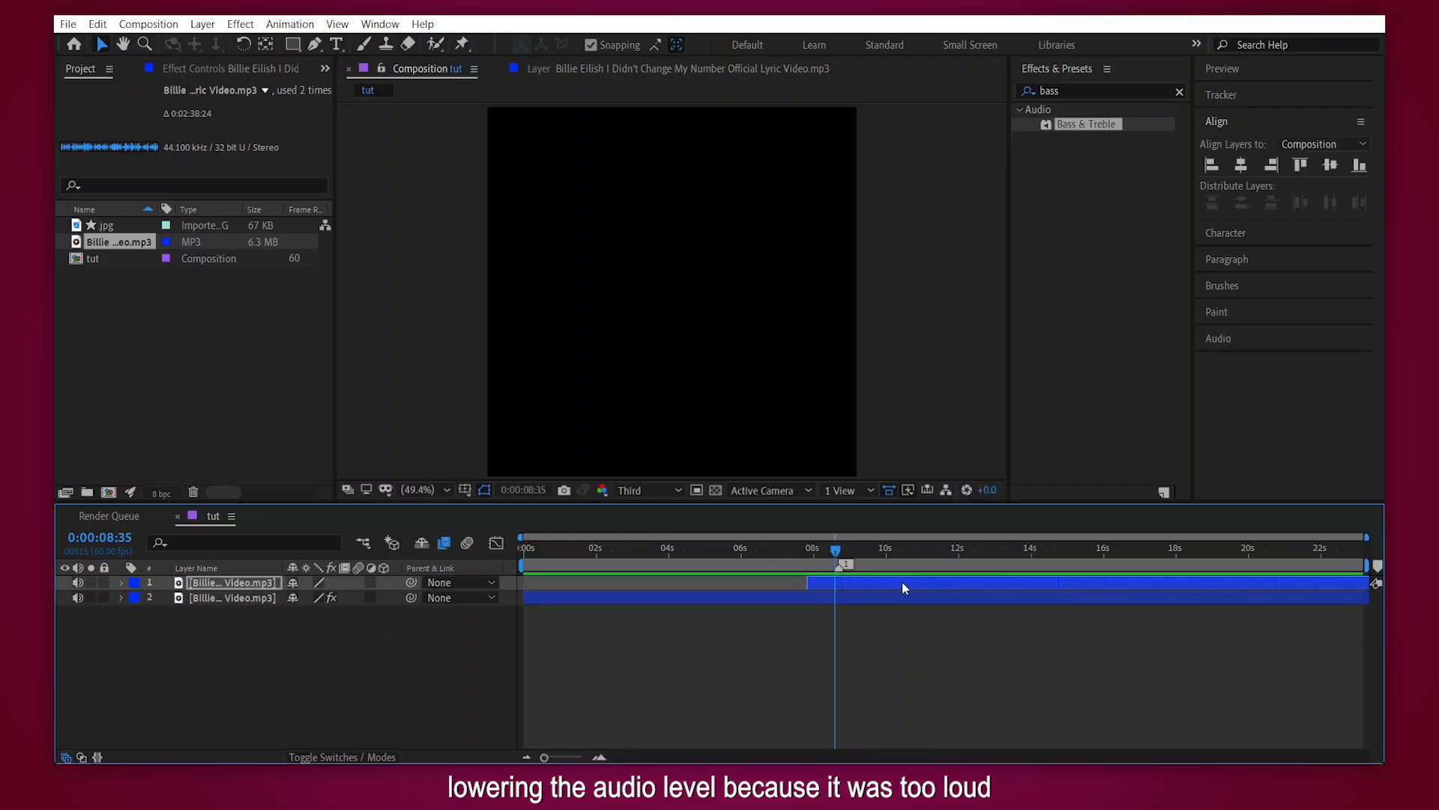
- Play back the lowered overlap, and compare both layers' waveforms at the beat marker, 0:00:08:41
left_click(811, 635)
left_click(798, 546)
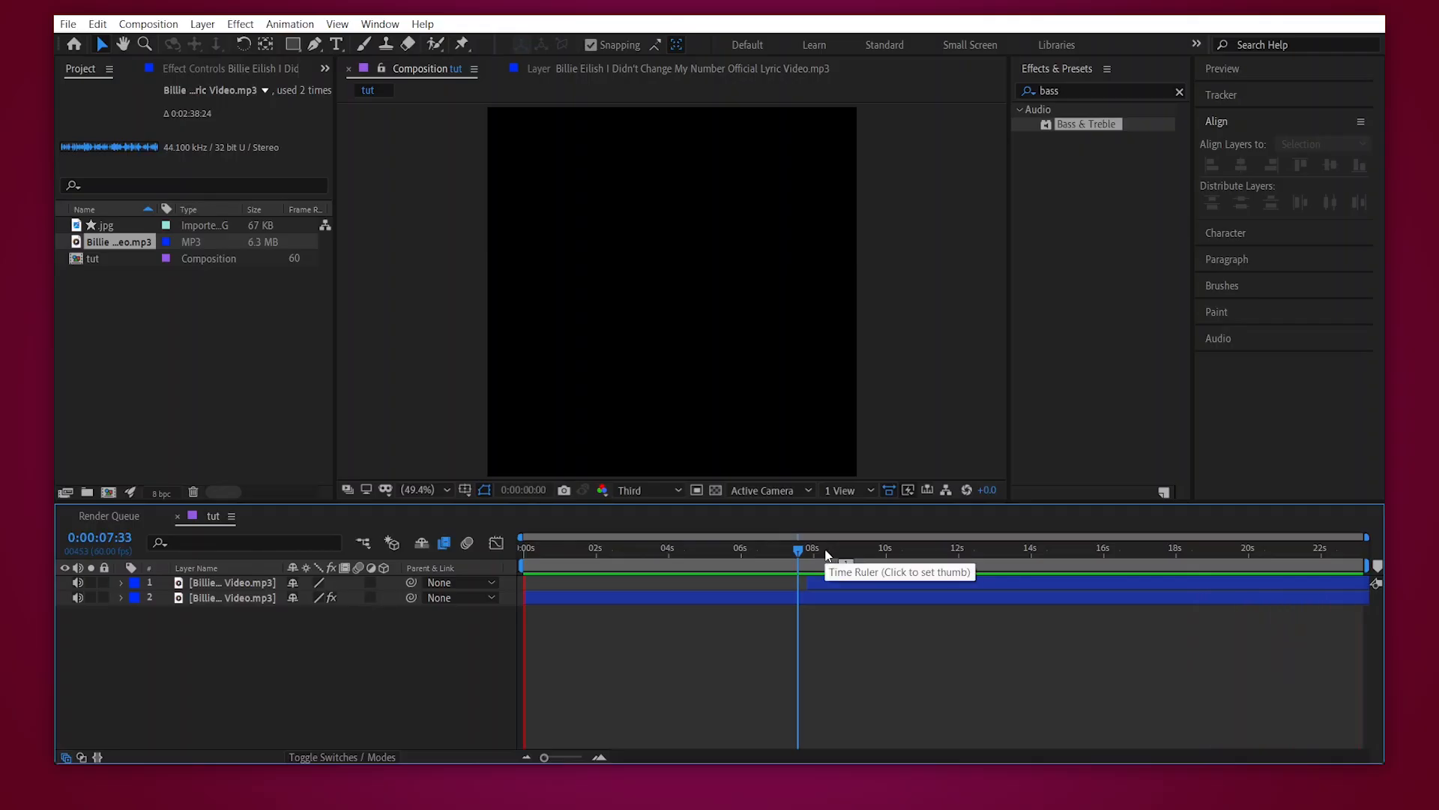
left_click_drag(827, 554, 846, 554)
left_click(859, 585)
key("l")
key("l")
key("l")
key("1")
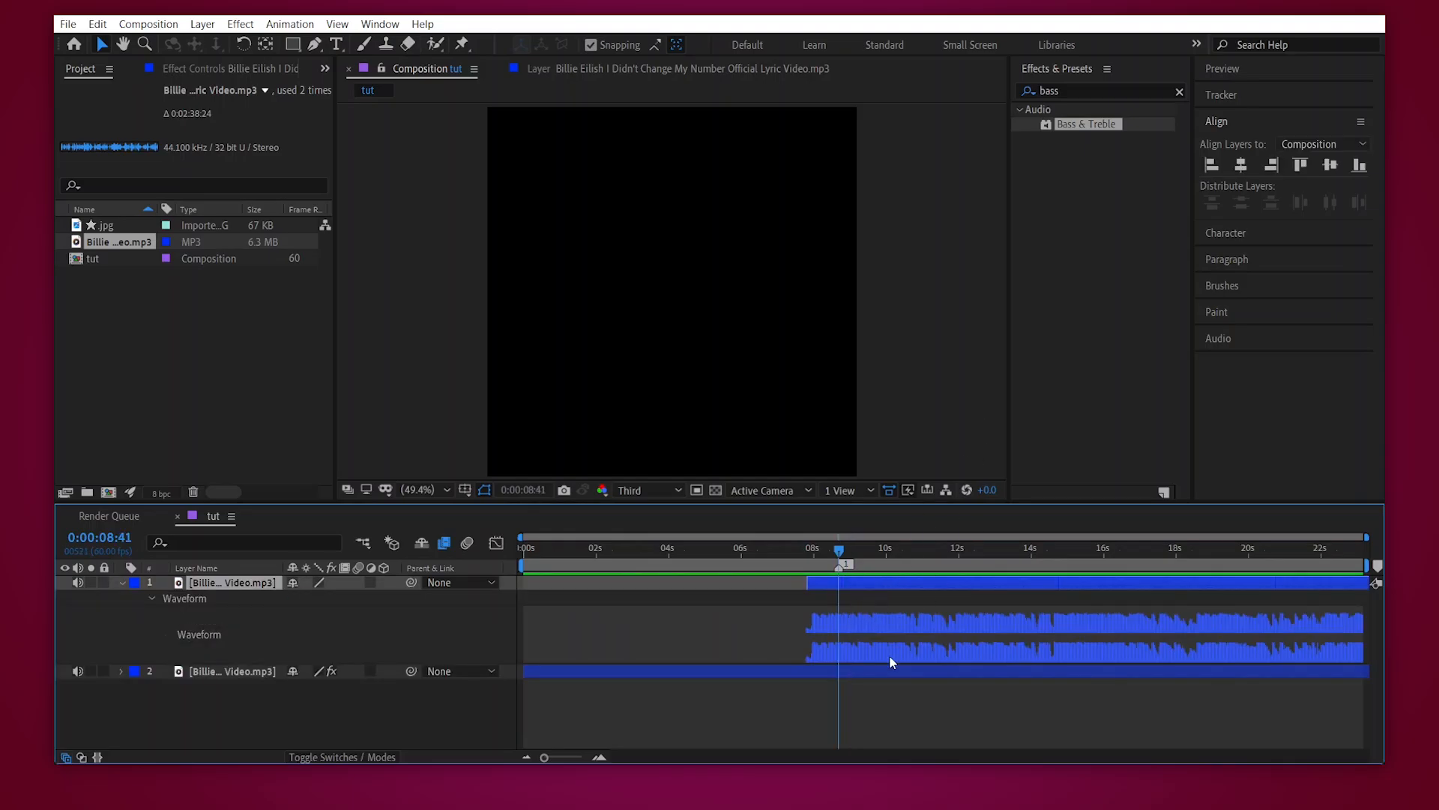
left_click(869, 669)
key("l")
key("l")
key("l")
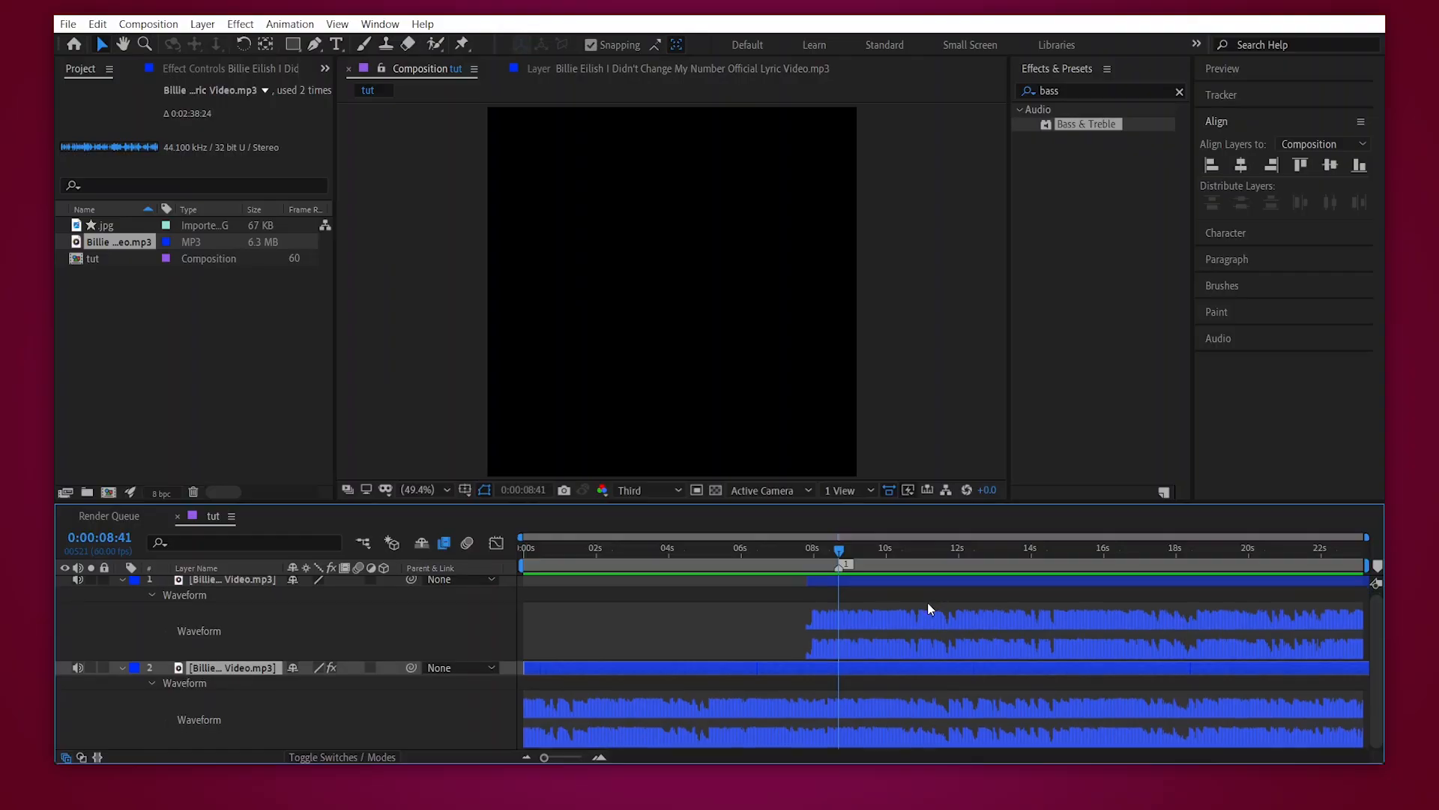
key("l")
- Apply Bass & Treble to the top audio layer and keyframe Bass and Treble at 0 at 0:00:08:41
key("l")
left_click(859, 579)
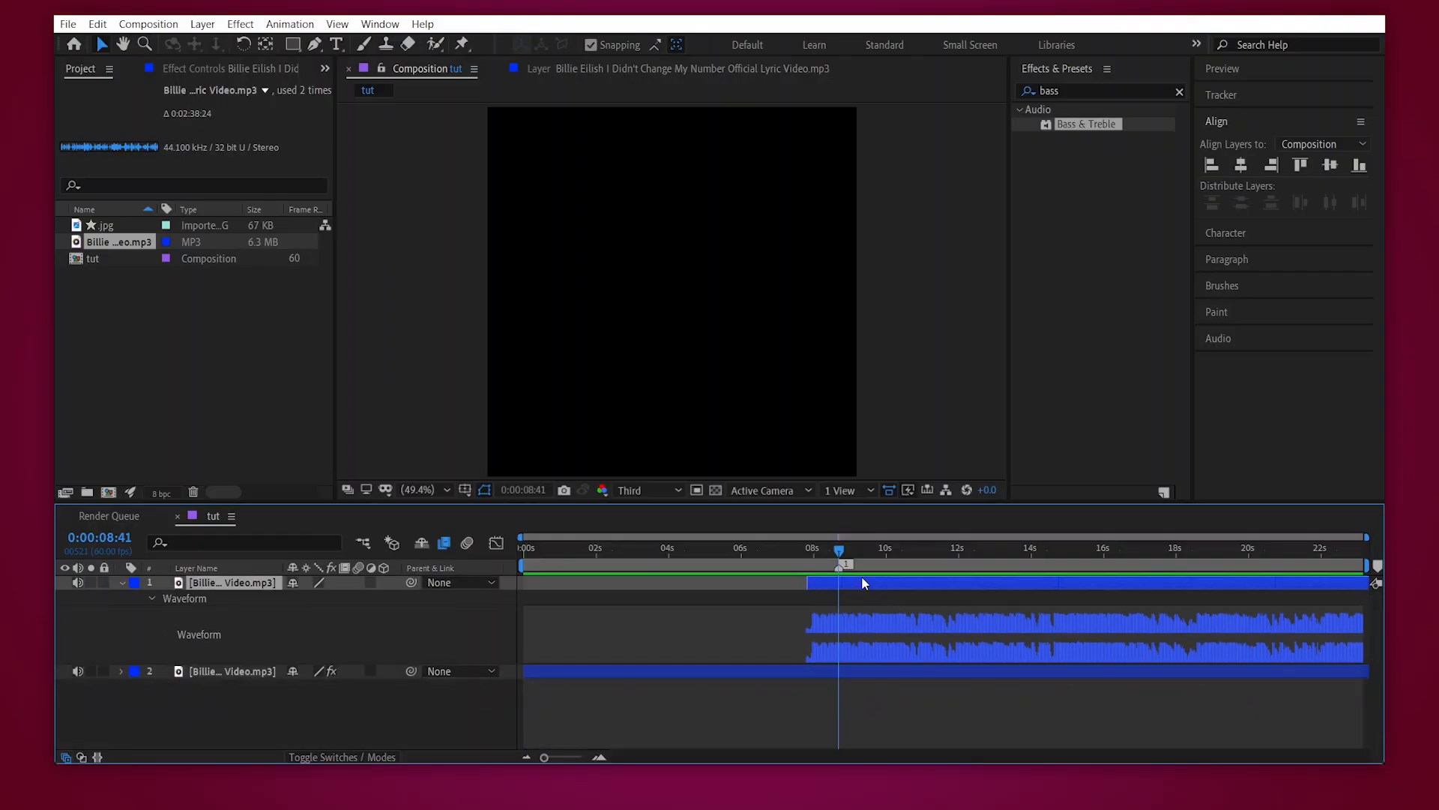
double_click(1093, 128)
key("l")
key("l")
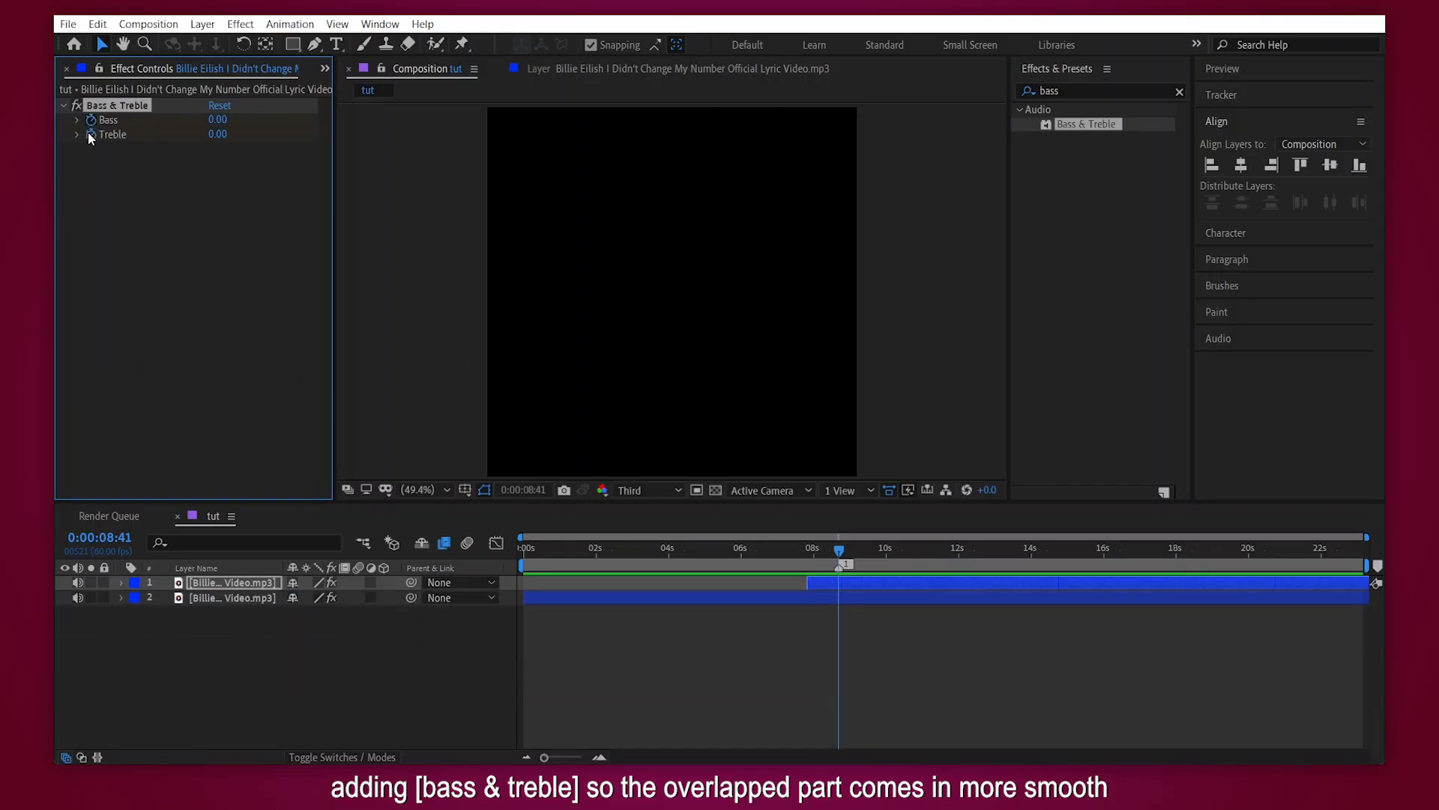
- Shortly before the beat marker, keyframe the top layer's Bass at -46 and Treble at -100, and preview from 0:00:05:00
left_click(599, 759)
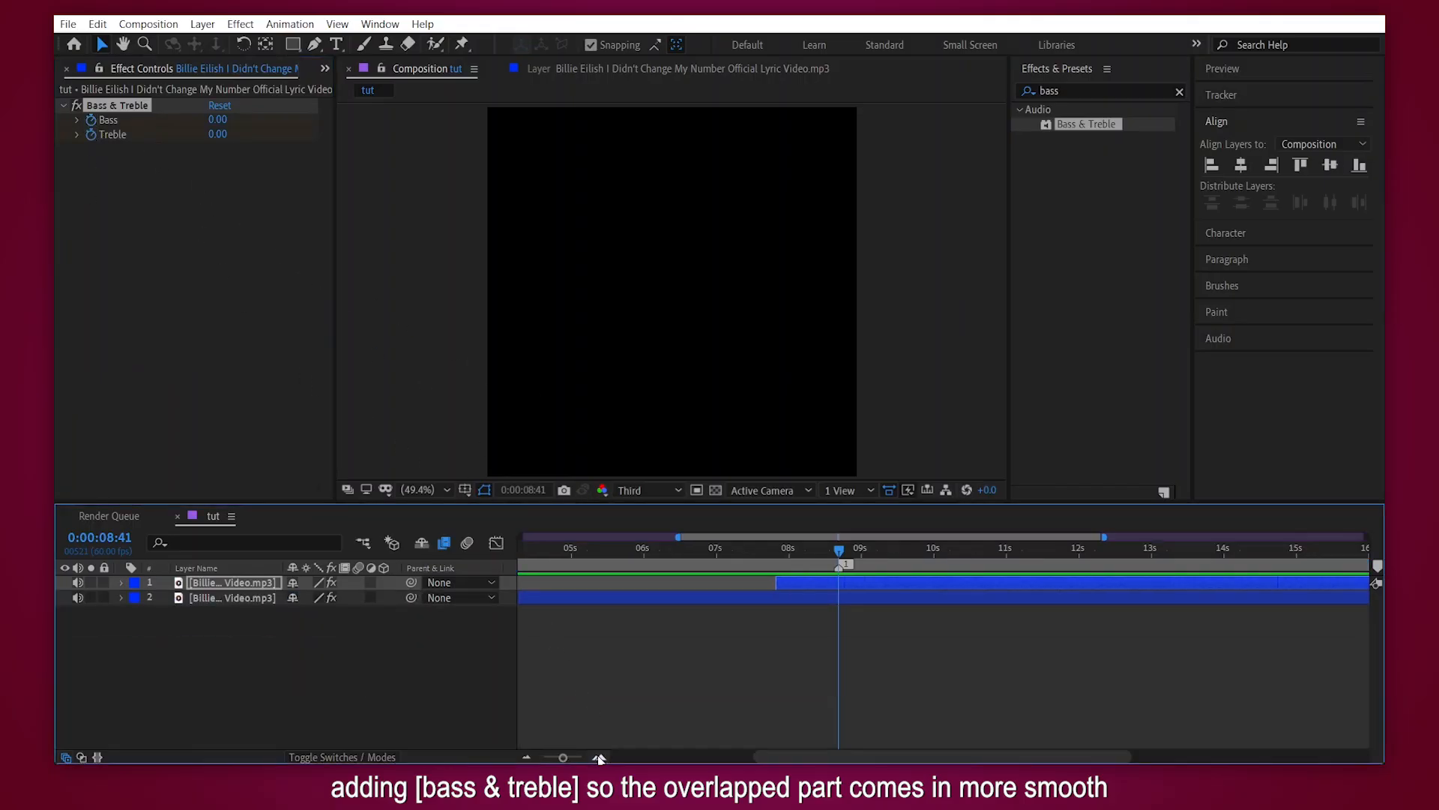
key("u")
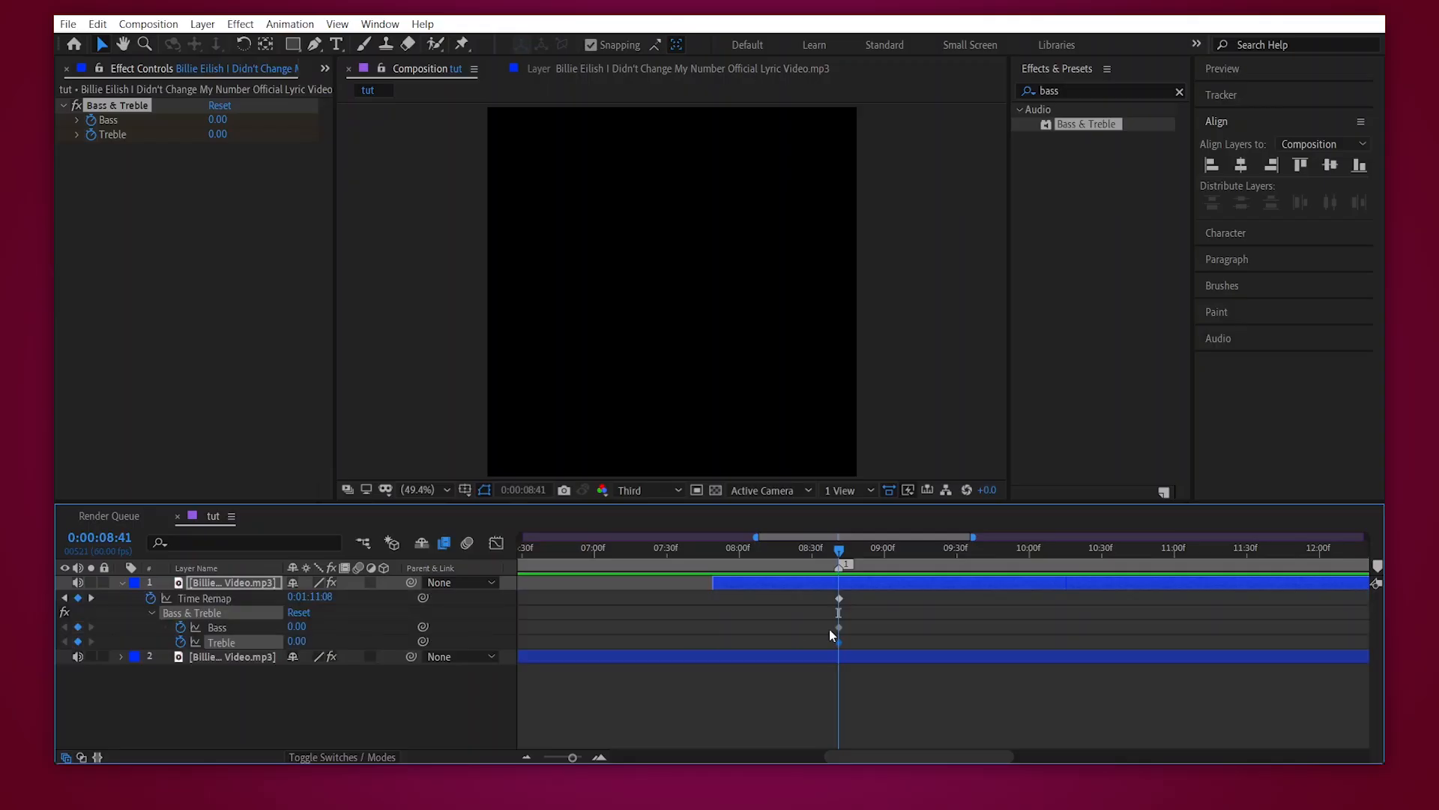
left_click(785, 550)
mouse_move(297, 643)
left_mouse_down()
mouse_move(223, 643)
mouse_move(290, 648)
left_mouse_up()
left_click(652, 548)
left_click_drag(637, 555, 519, 560)
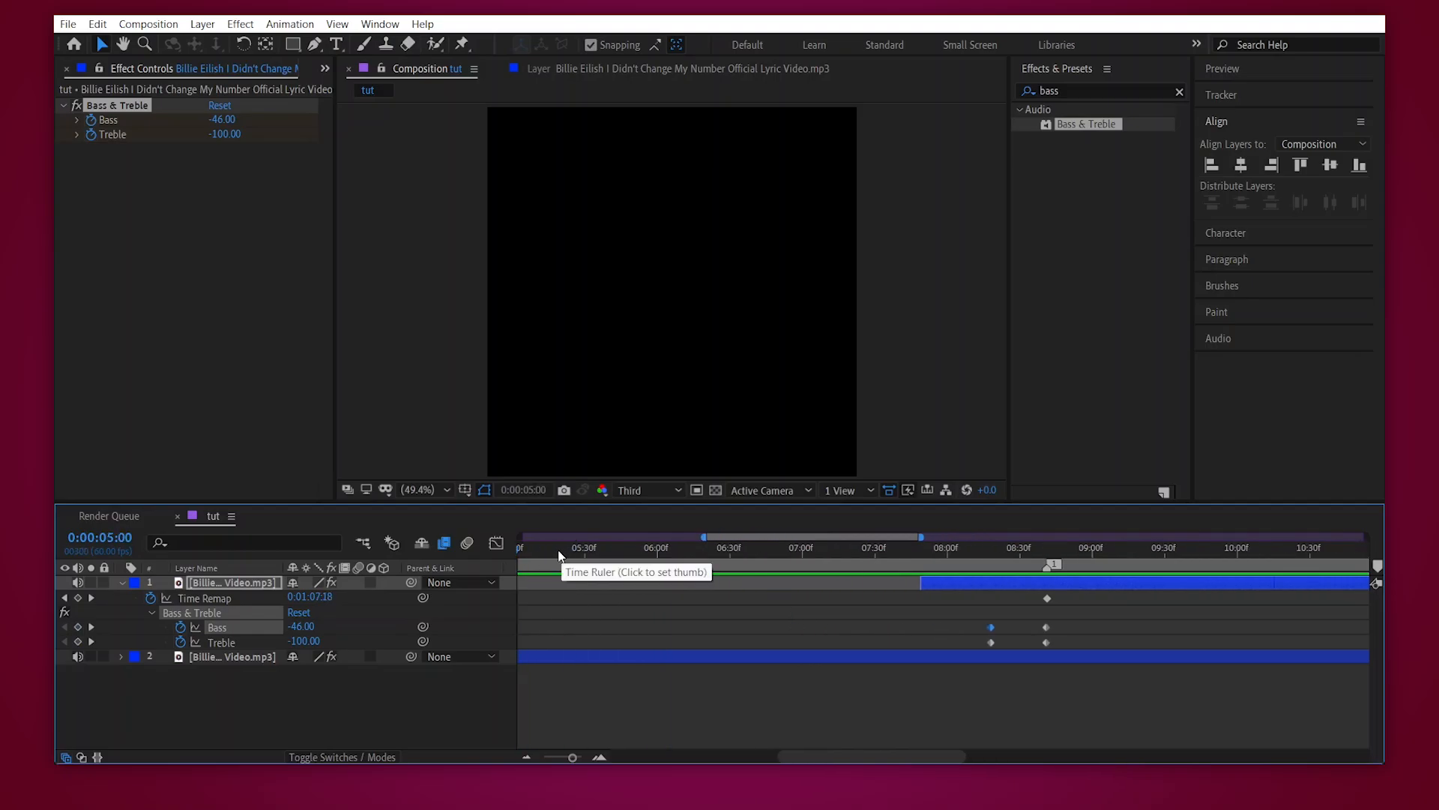
key("space")
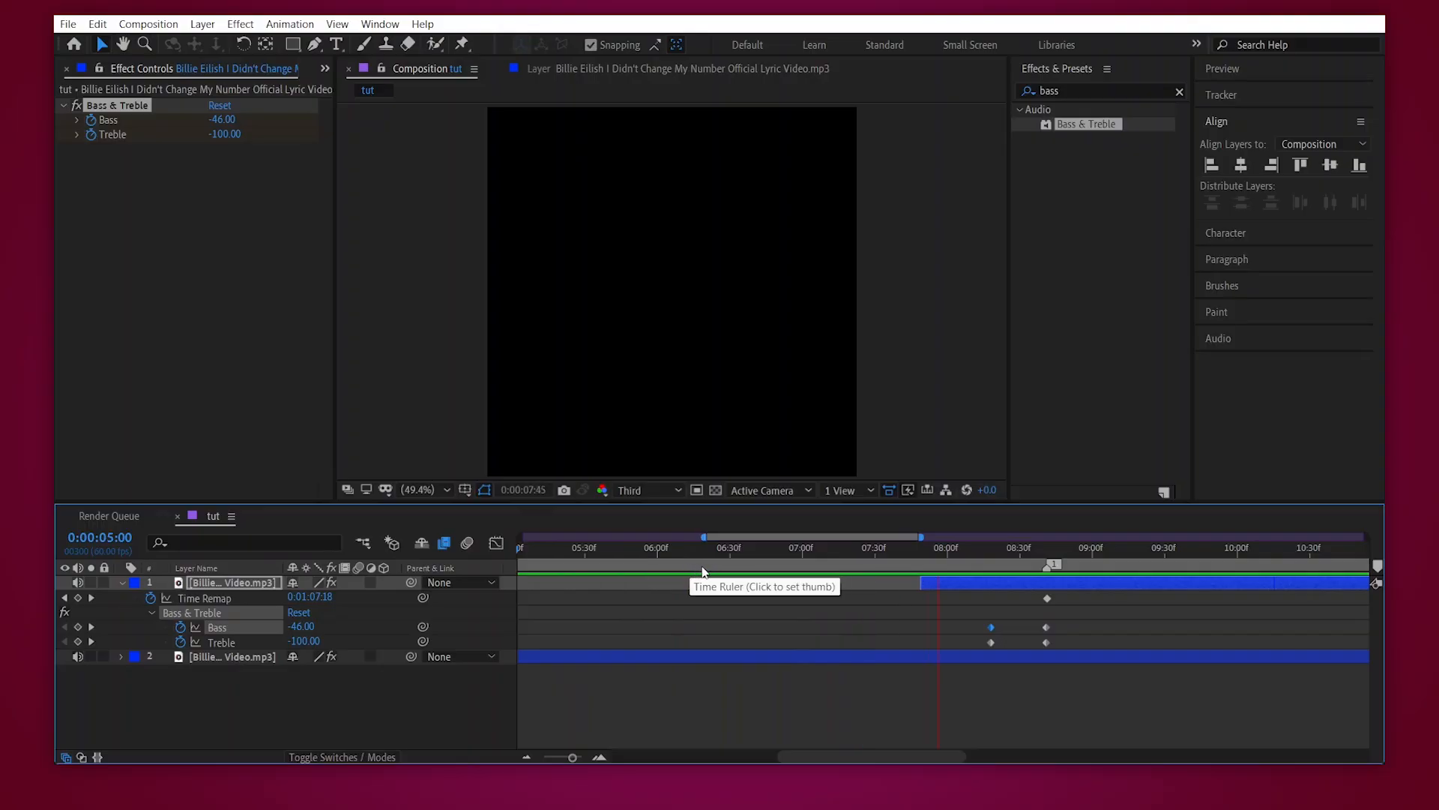
- Keyframe the top layer's Audio Levels from -31 dB at its start, 0:00:07:49, to -5 dB at 0:00:07:58, and preview the fade-in
left_click_drag(954, 549, 942, 547)
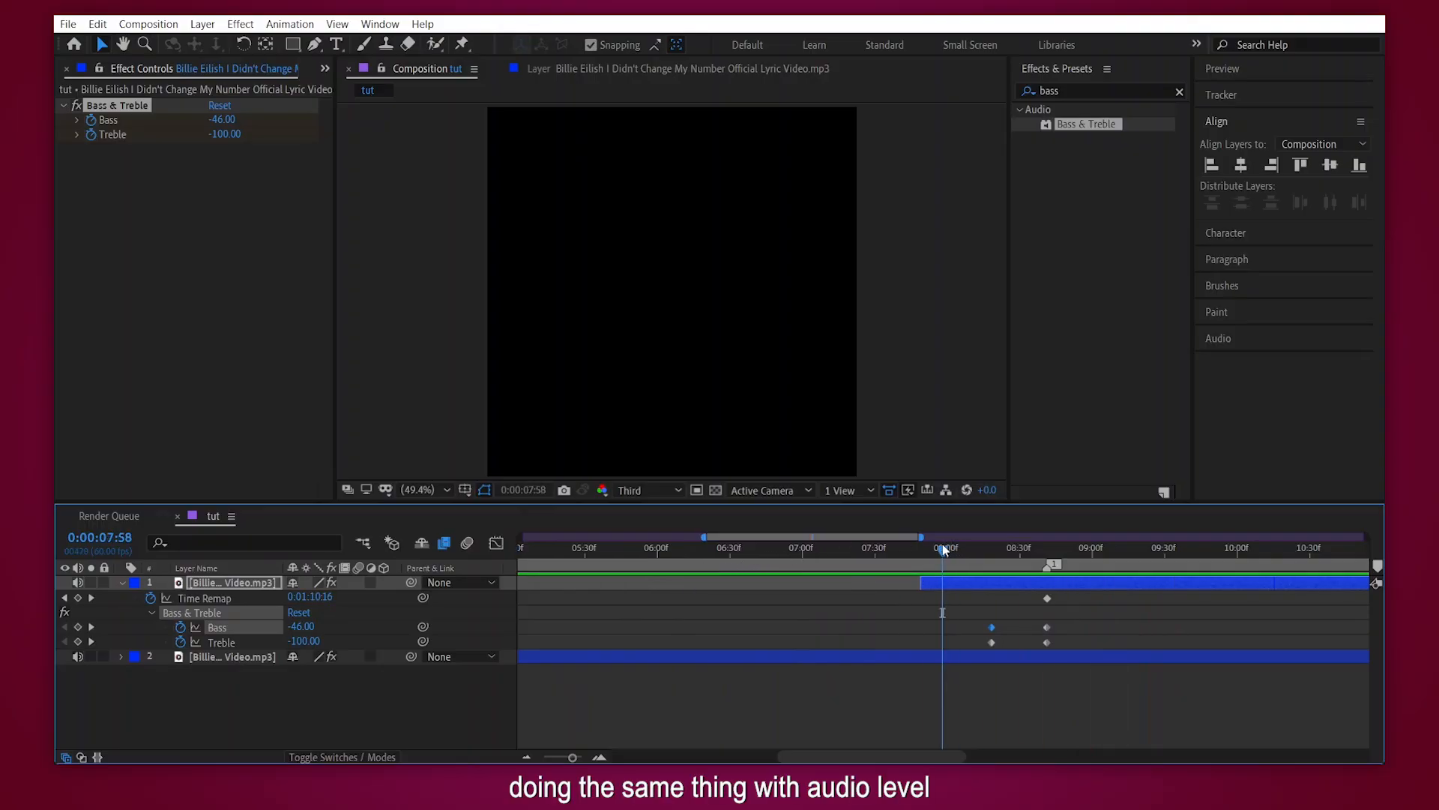
key("l")
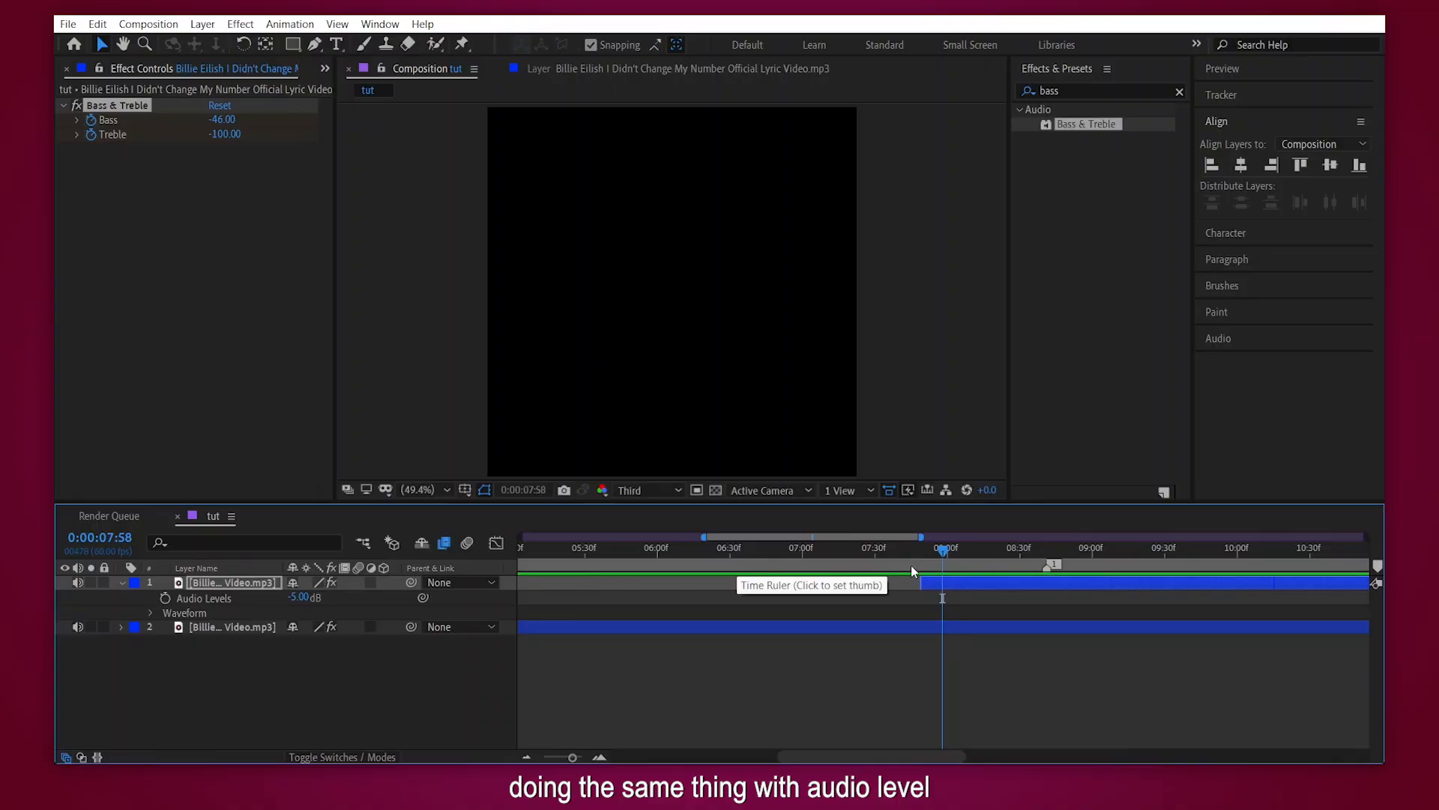
left_click(174, 599)
left_click(165, 597)
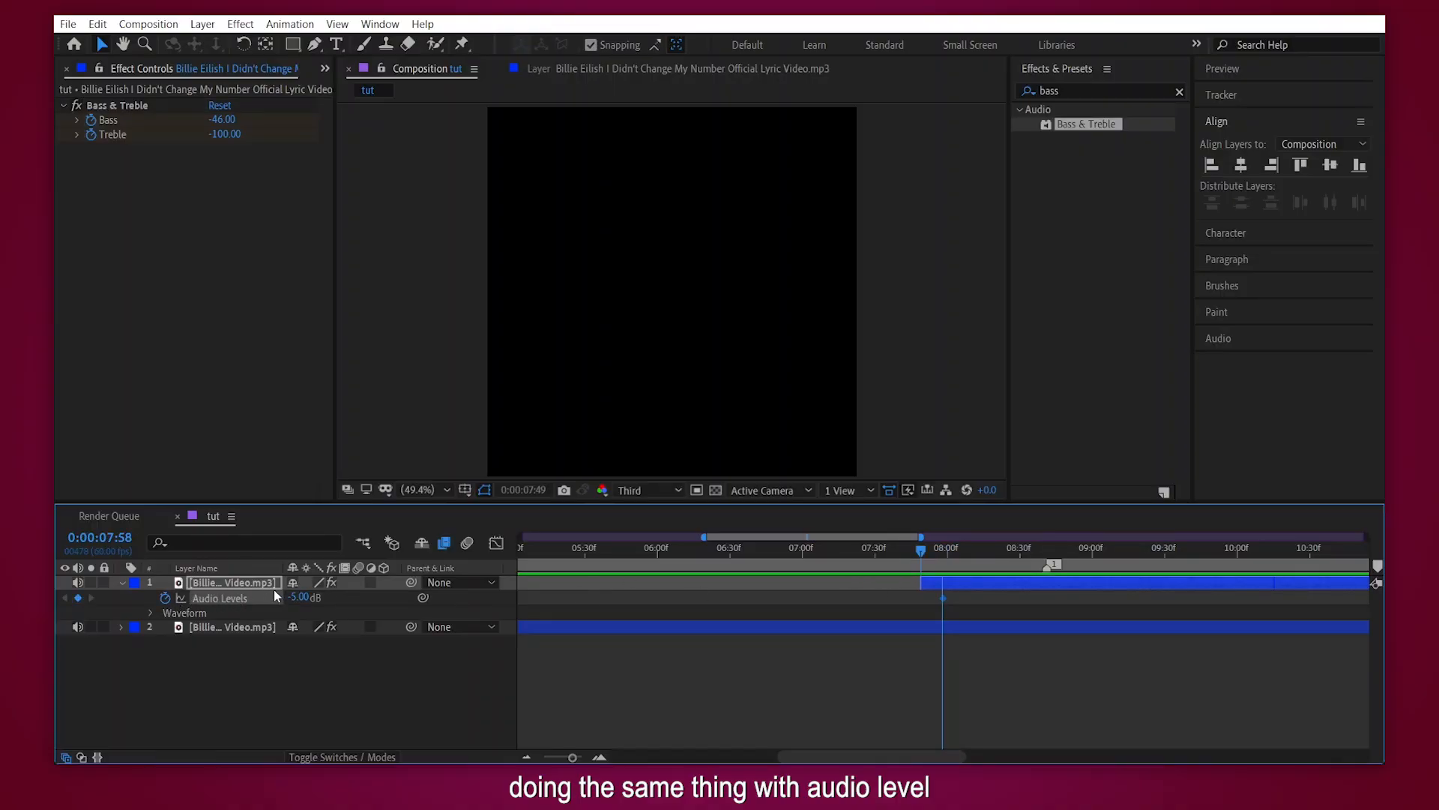
left_click_drag(289, 597, 271, 590)
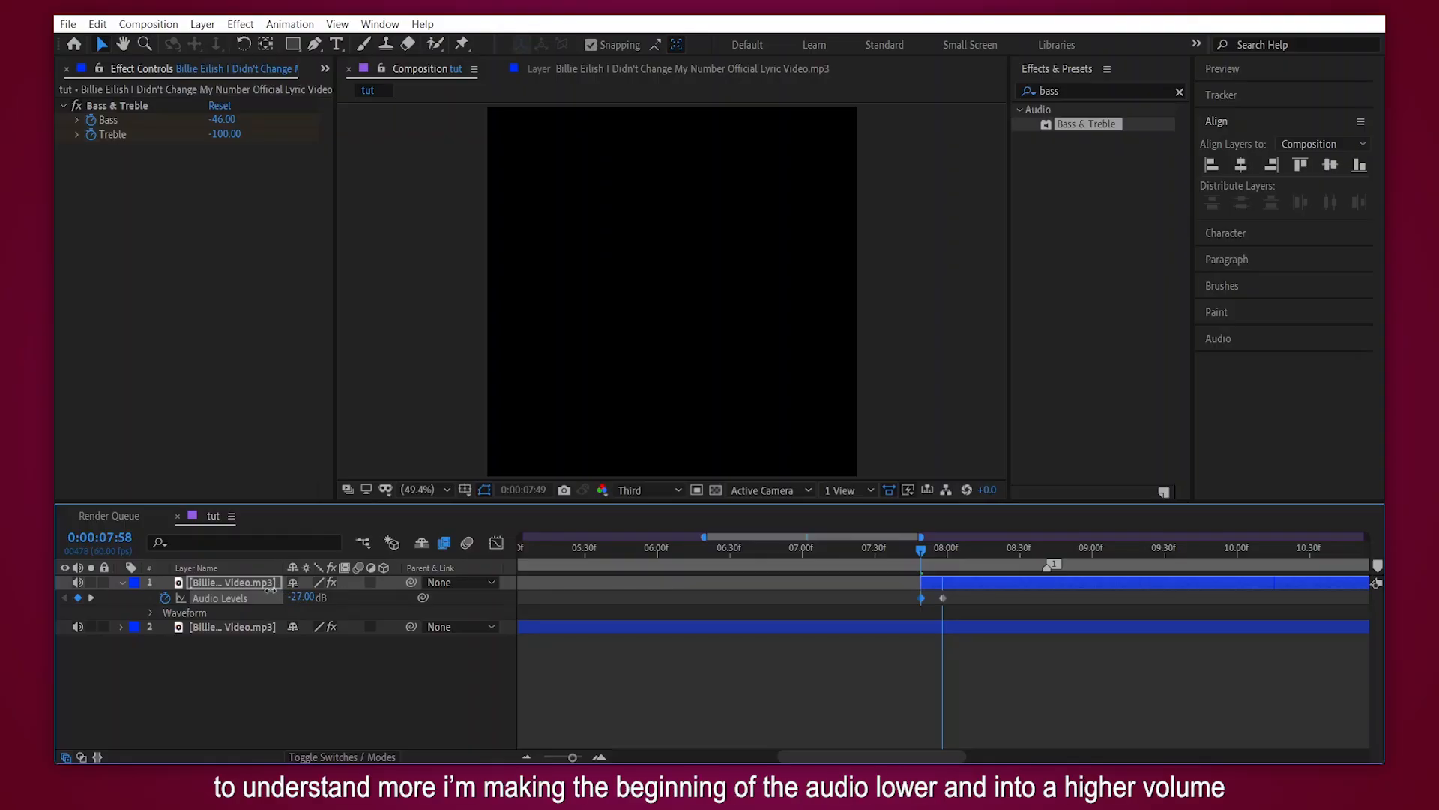
left_click(533, 755)
left_click_drag(720, 555, 702, 556)
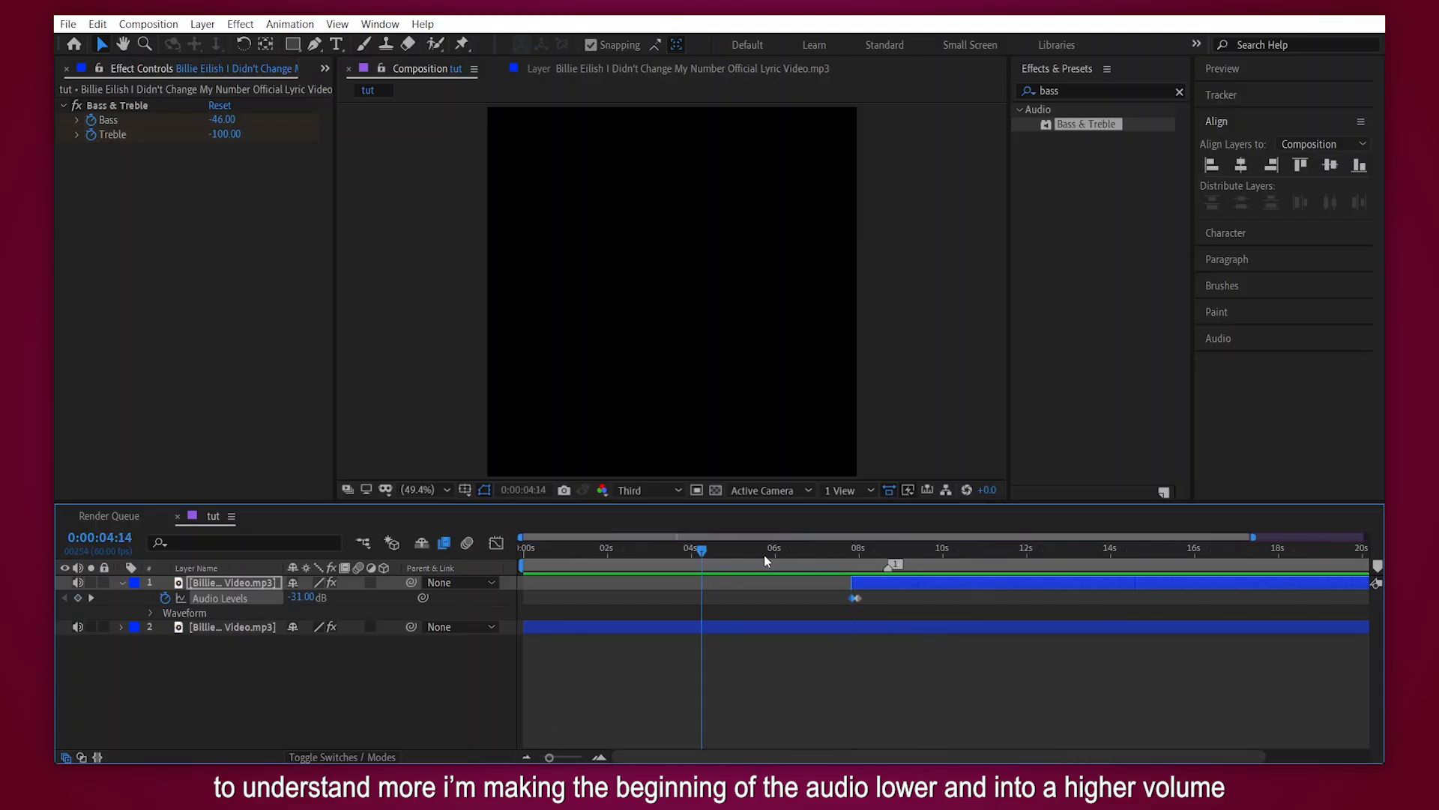
key("l")
left_click(762, 553)
left_click(771, 653)
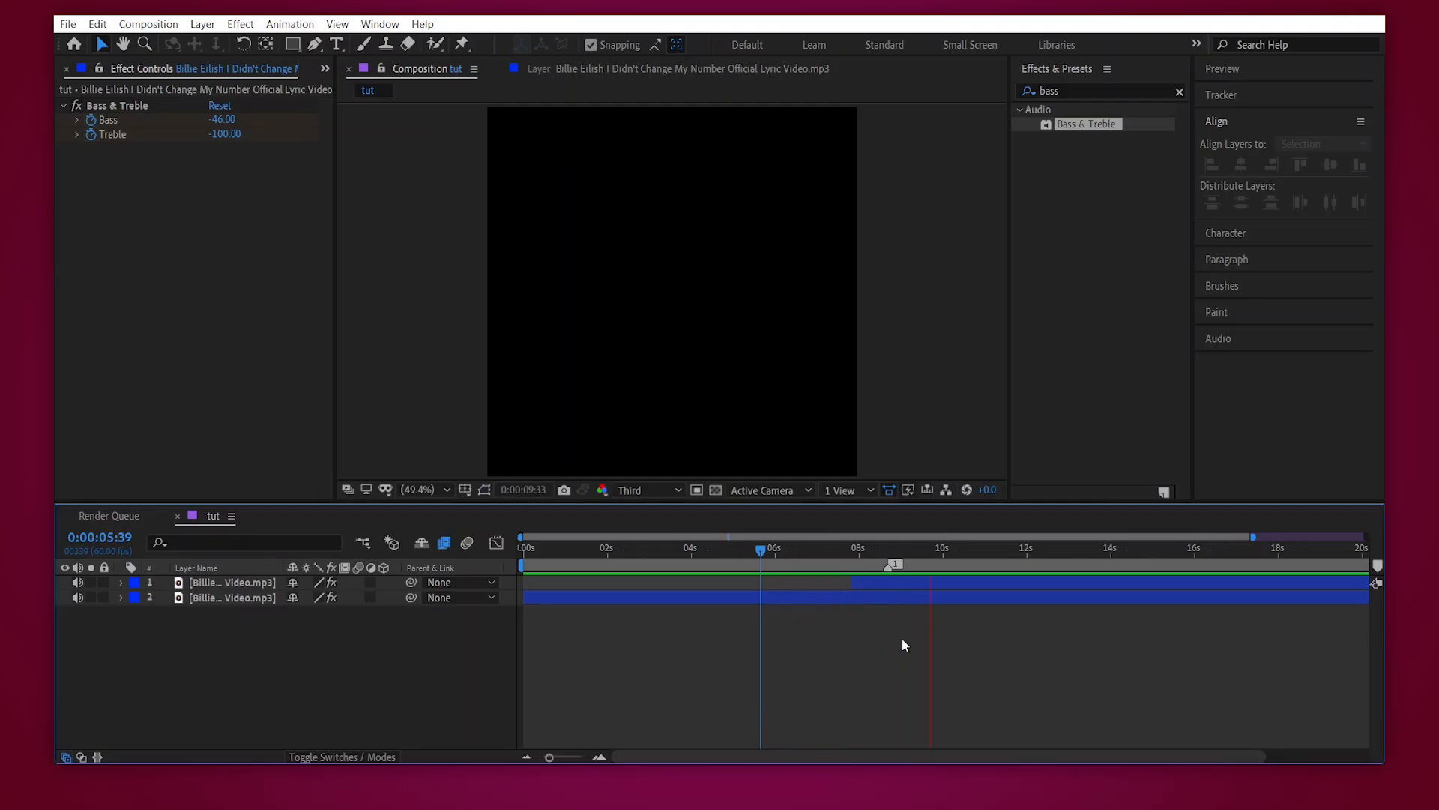
- At the beat marker, 0:00:08:41, set the top layer's Bass to -20 and Treble to -22, and preview from 0:00:07:48
left_click(1047, 552)
left_click(1045, 583)
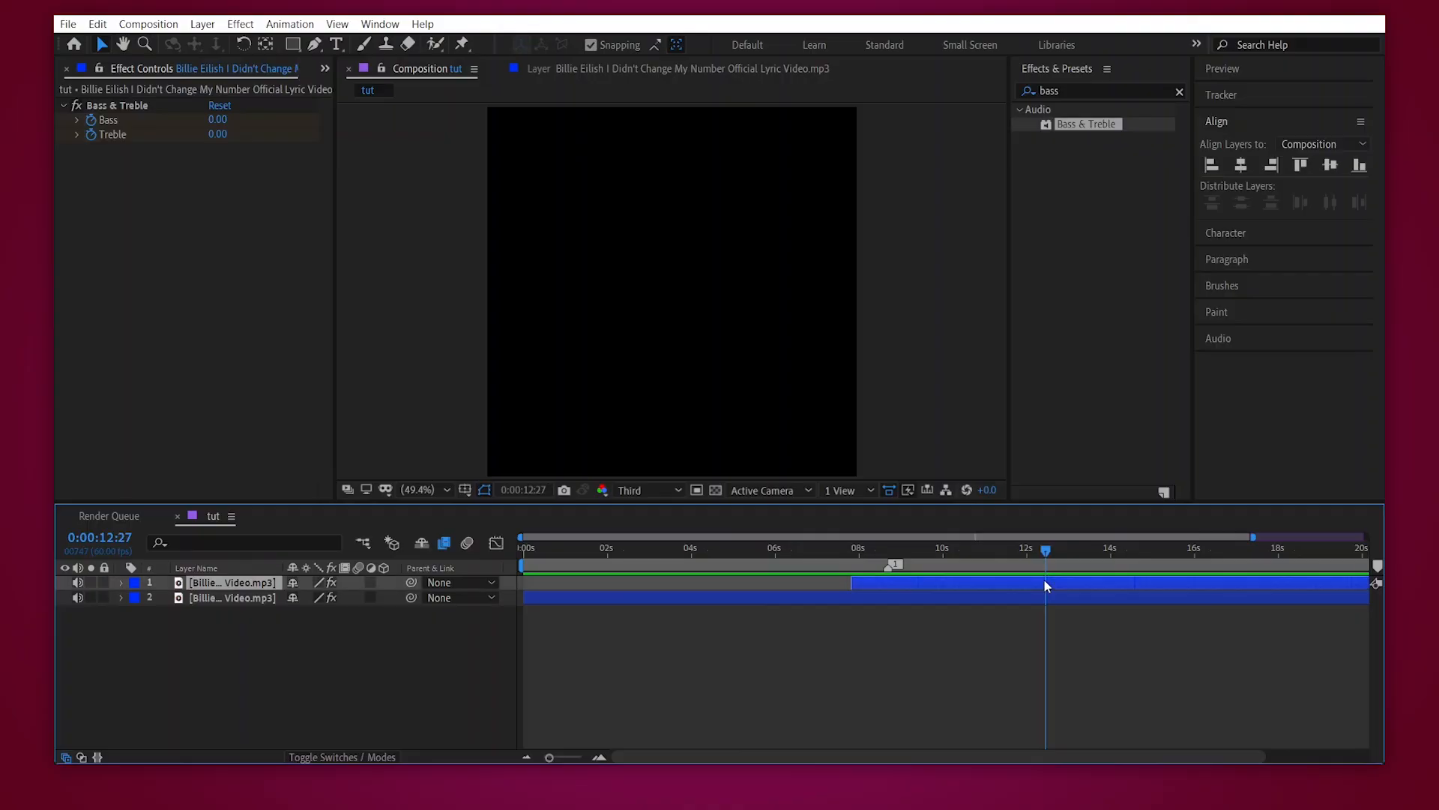
key("i")
key("k")
key("u")
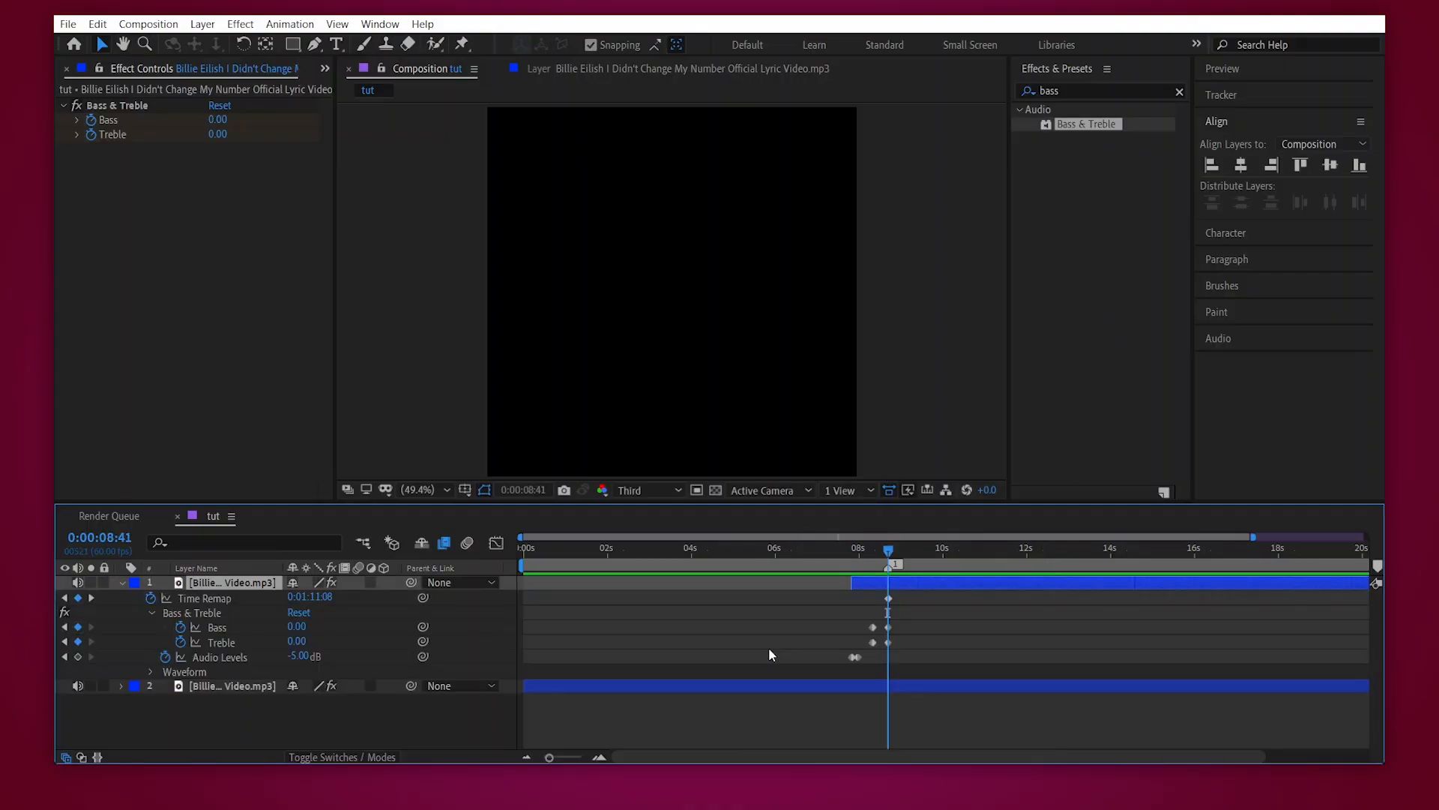
left_click(599, 756)
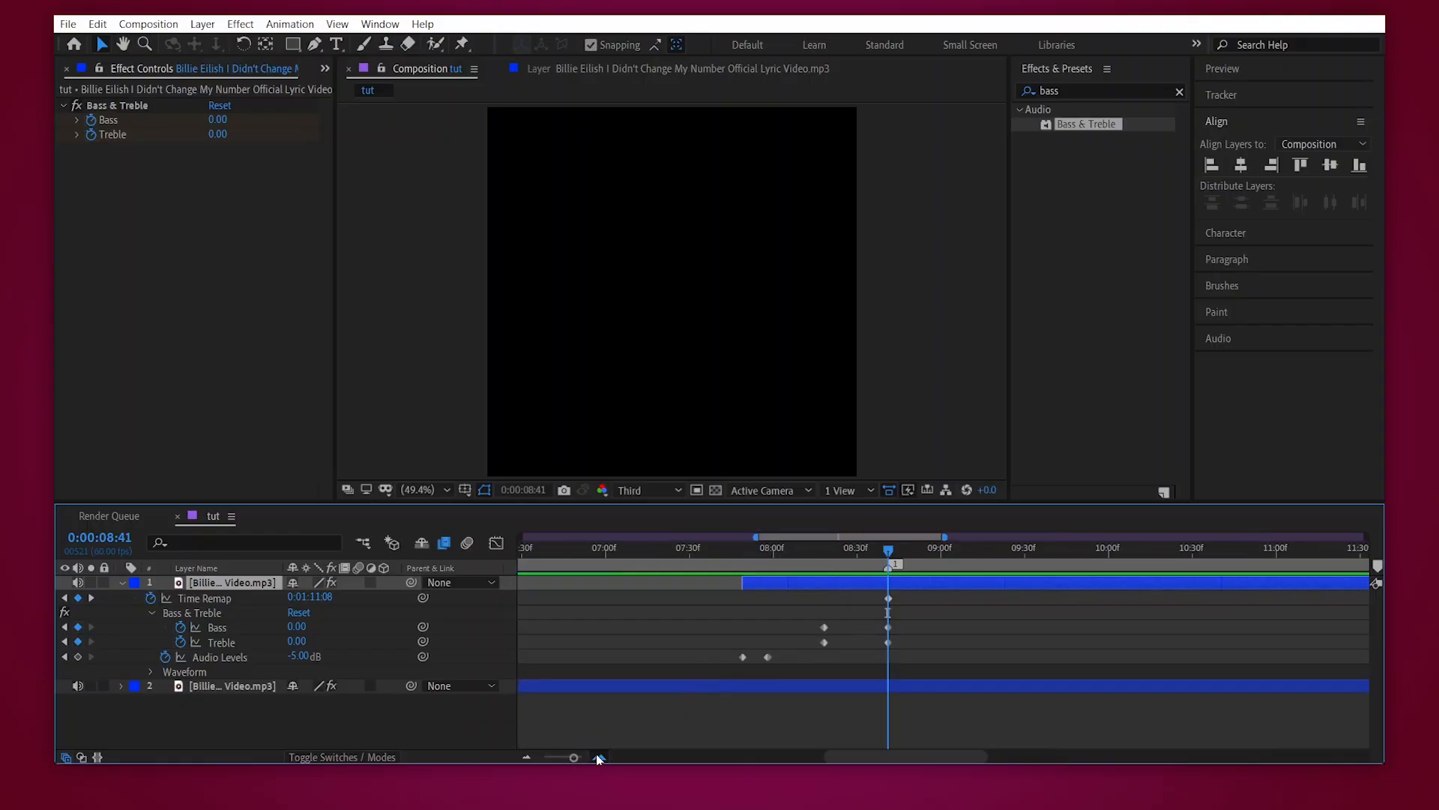
mouse_move(294, 643)
left_mouse_down()
mouse_move(274, 641)
mouse_move(281, 627)
mouse_move(302, 643)
left_mouse_up()
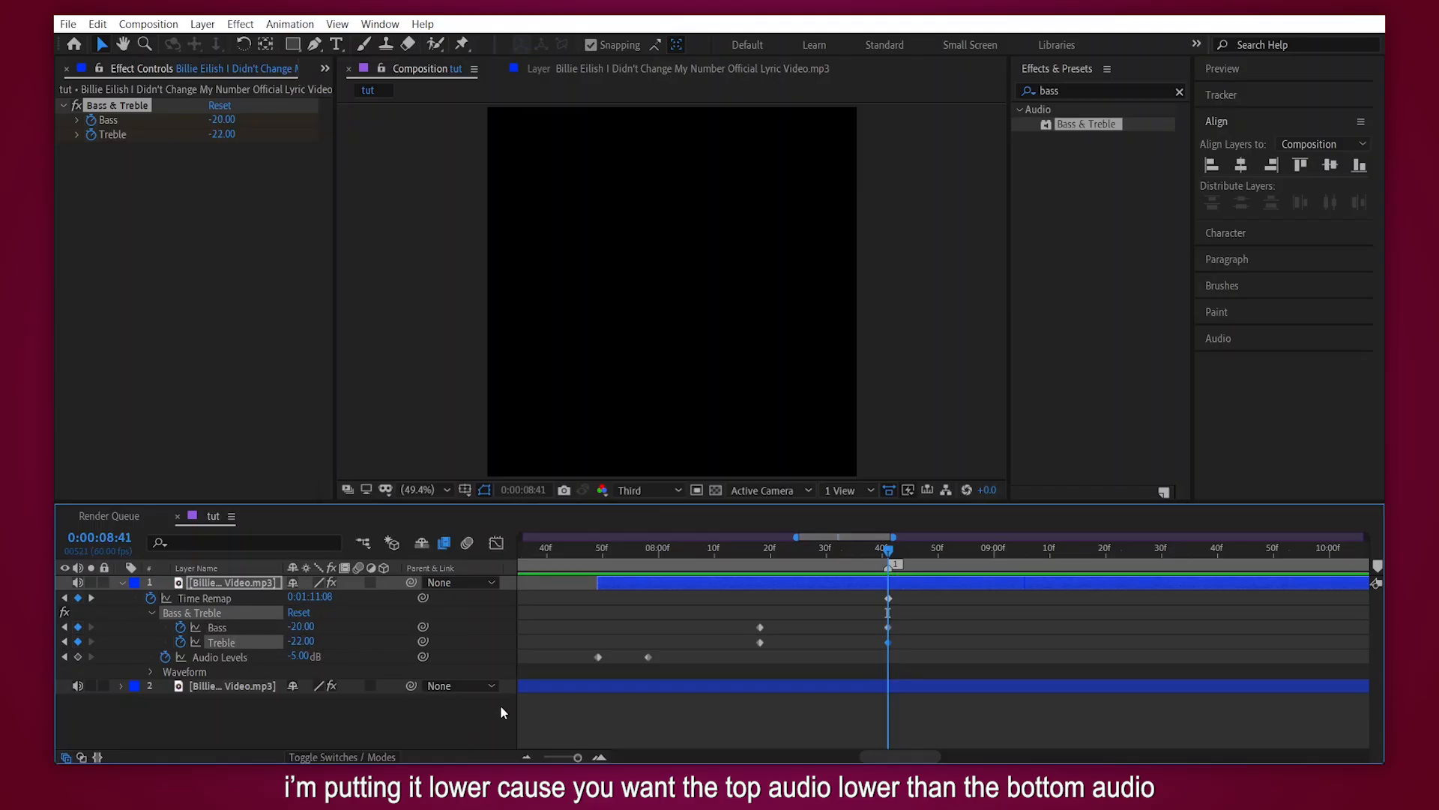
left_click(527, 756)
left_click(527, 757)
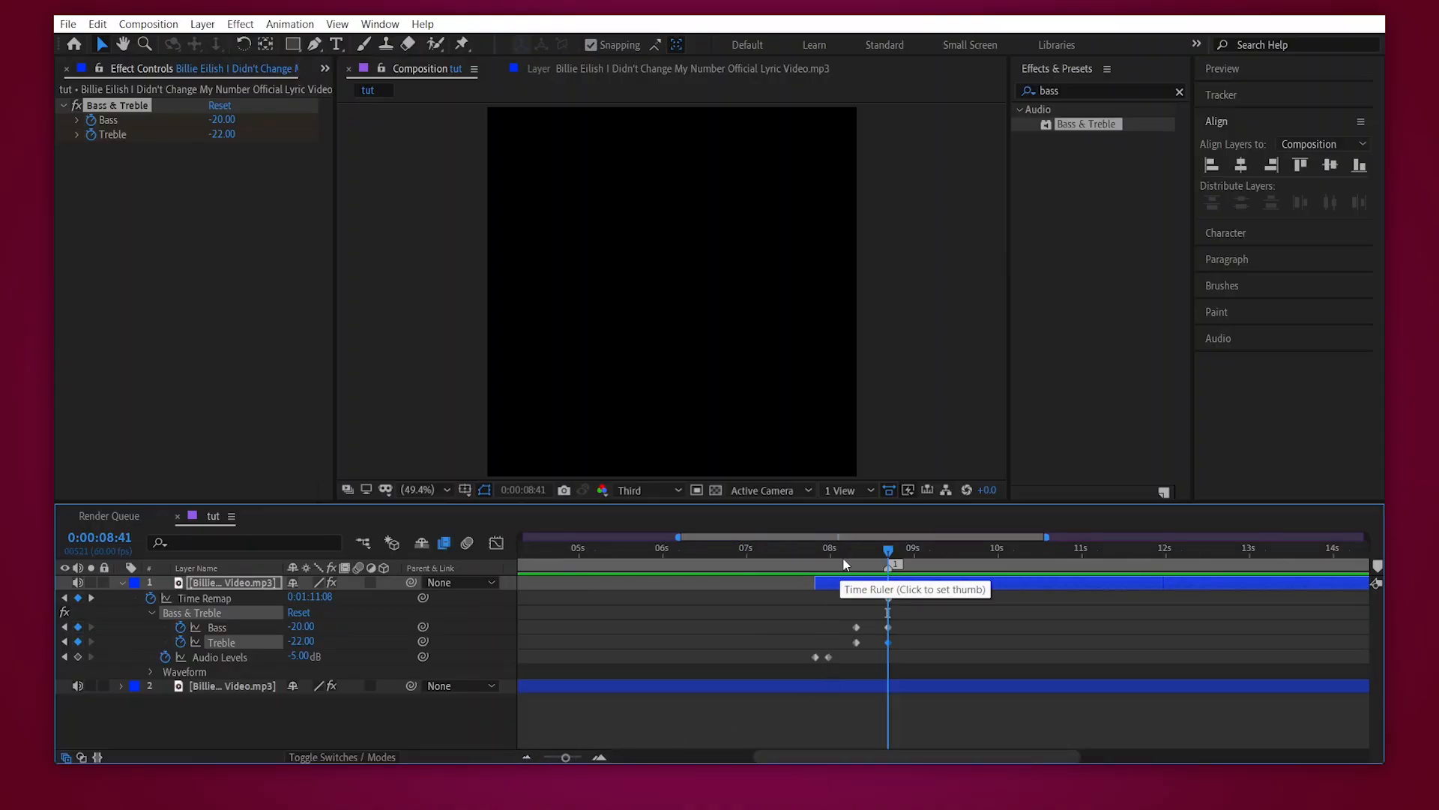
left_click(814, 552)
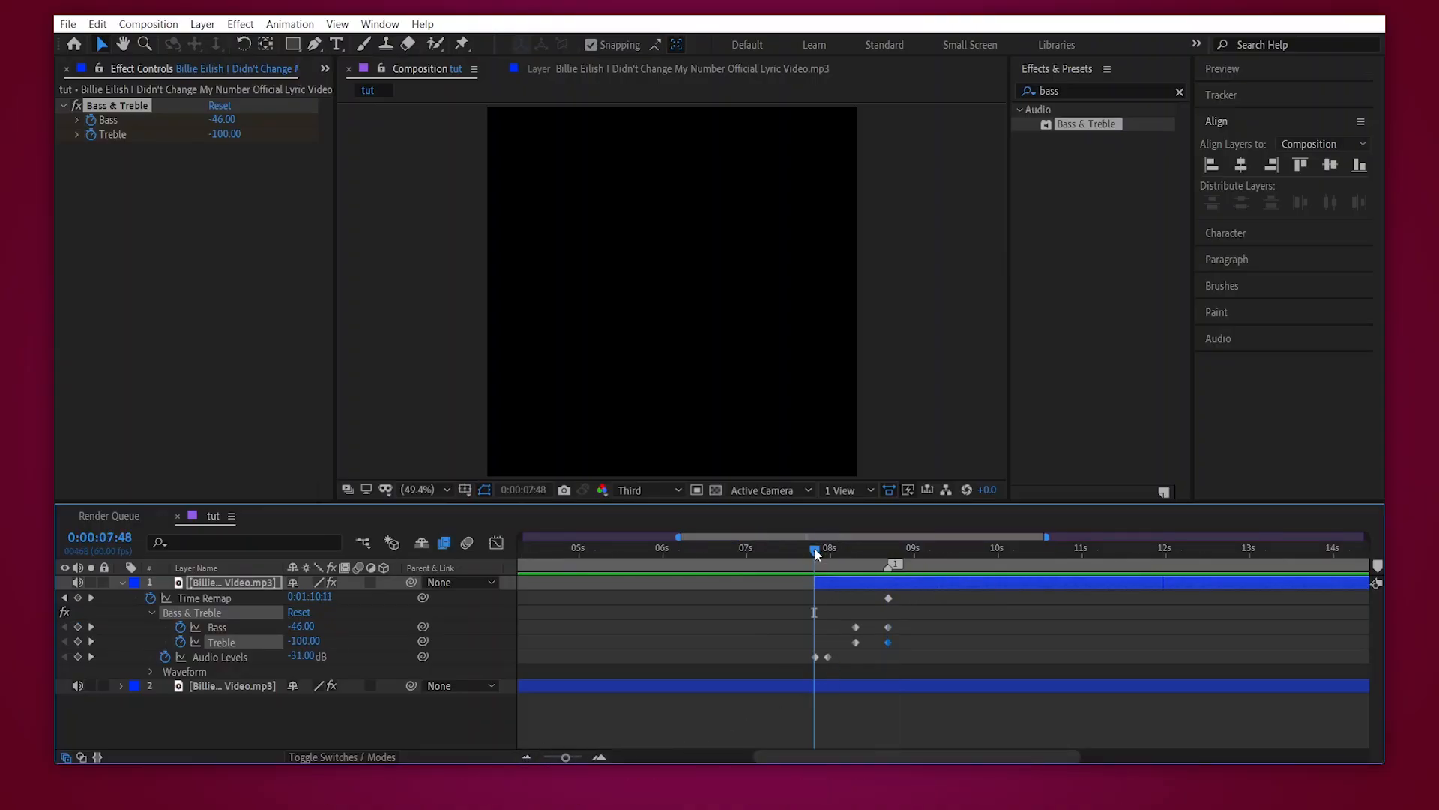
key("space")
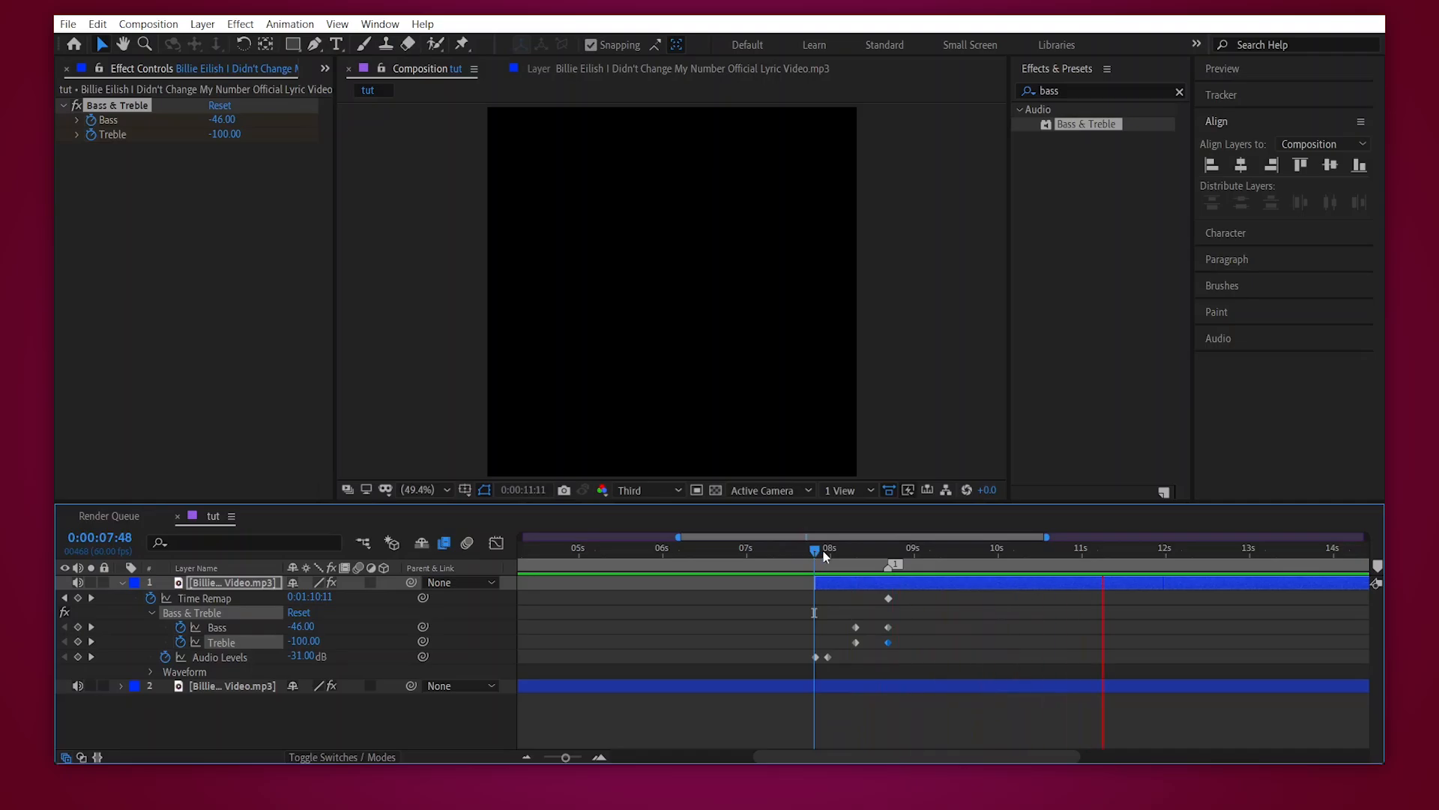
- At the 0:00:07:58 keyframe, set the top layer's Audio Levels to -8 dB
left_click(853, 553)
key("k")
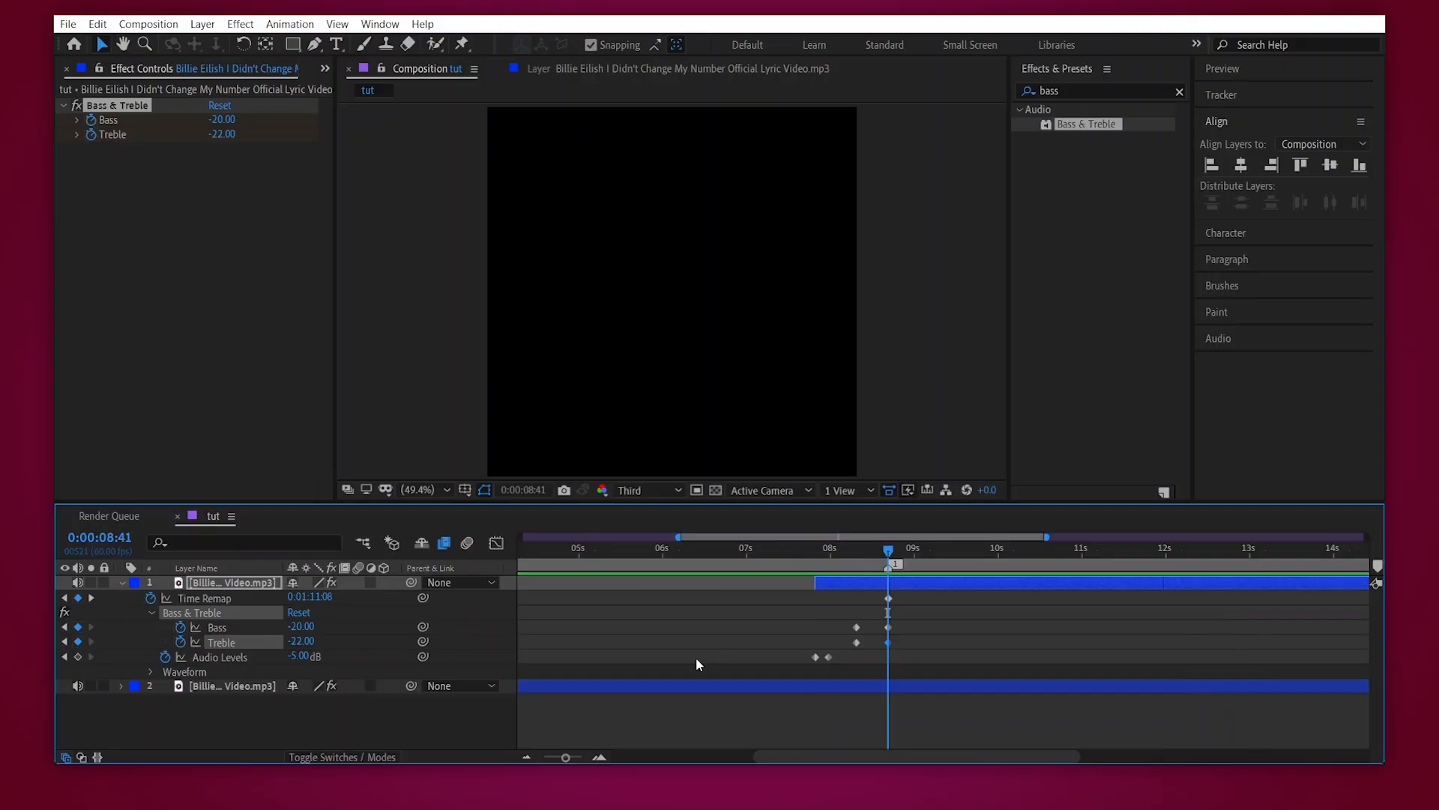
left_click(828, 555)
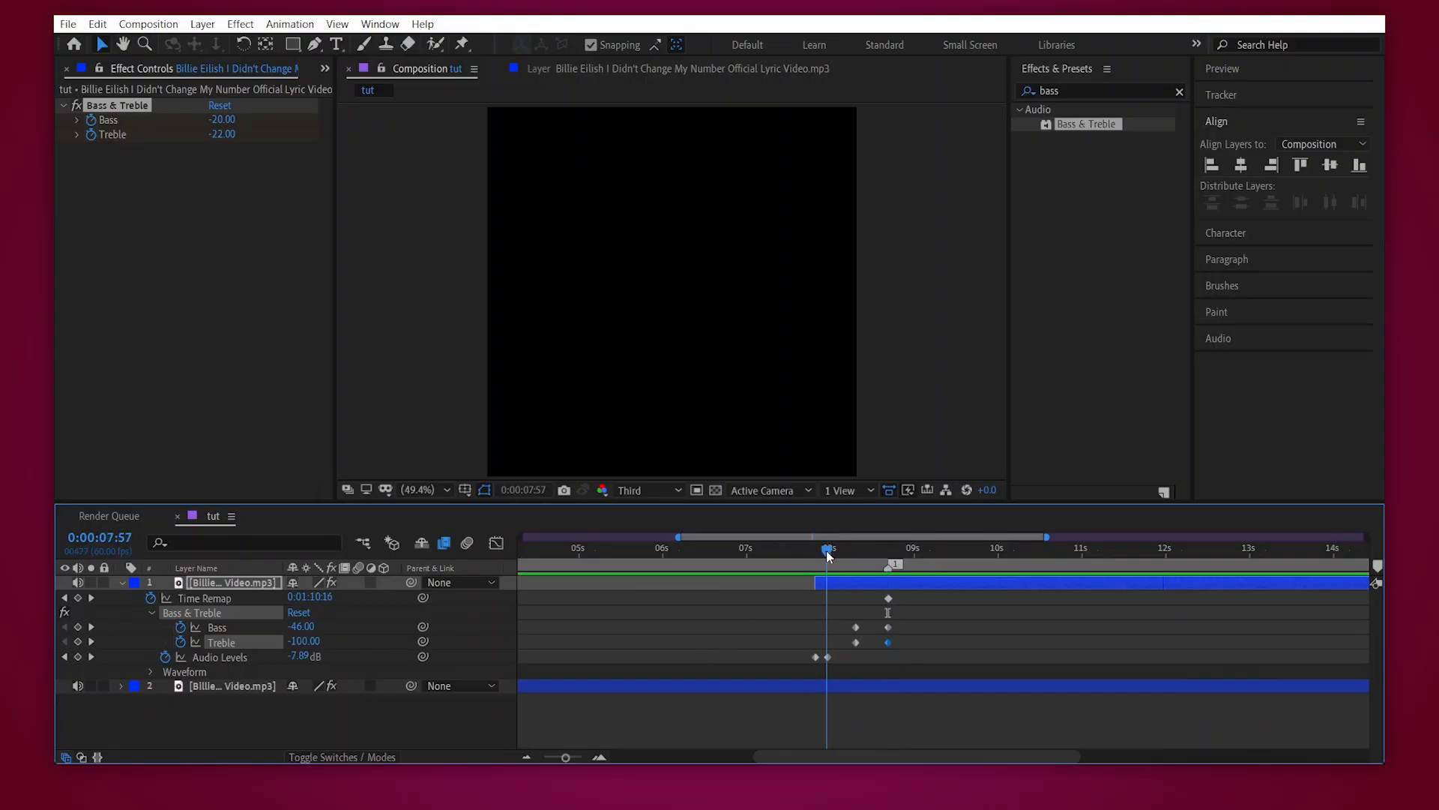
left_click_drag(828, 555, 829, 553)
left_click(303, 656)
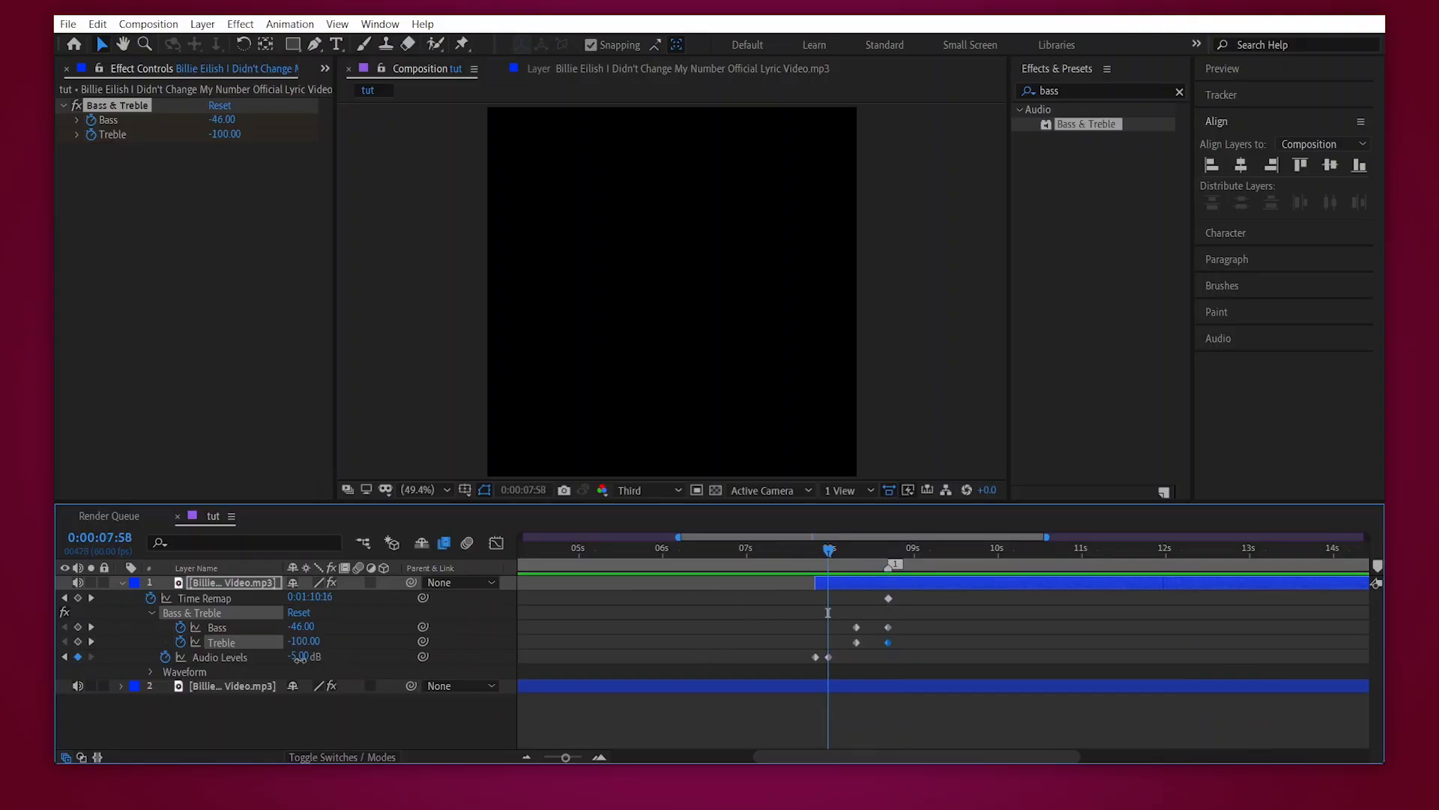
type("-8")
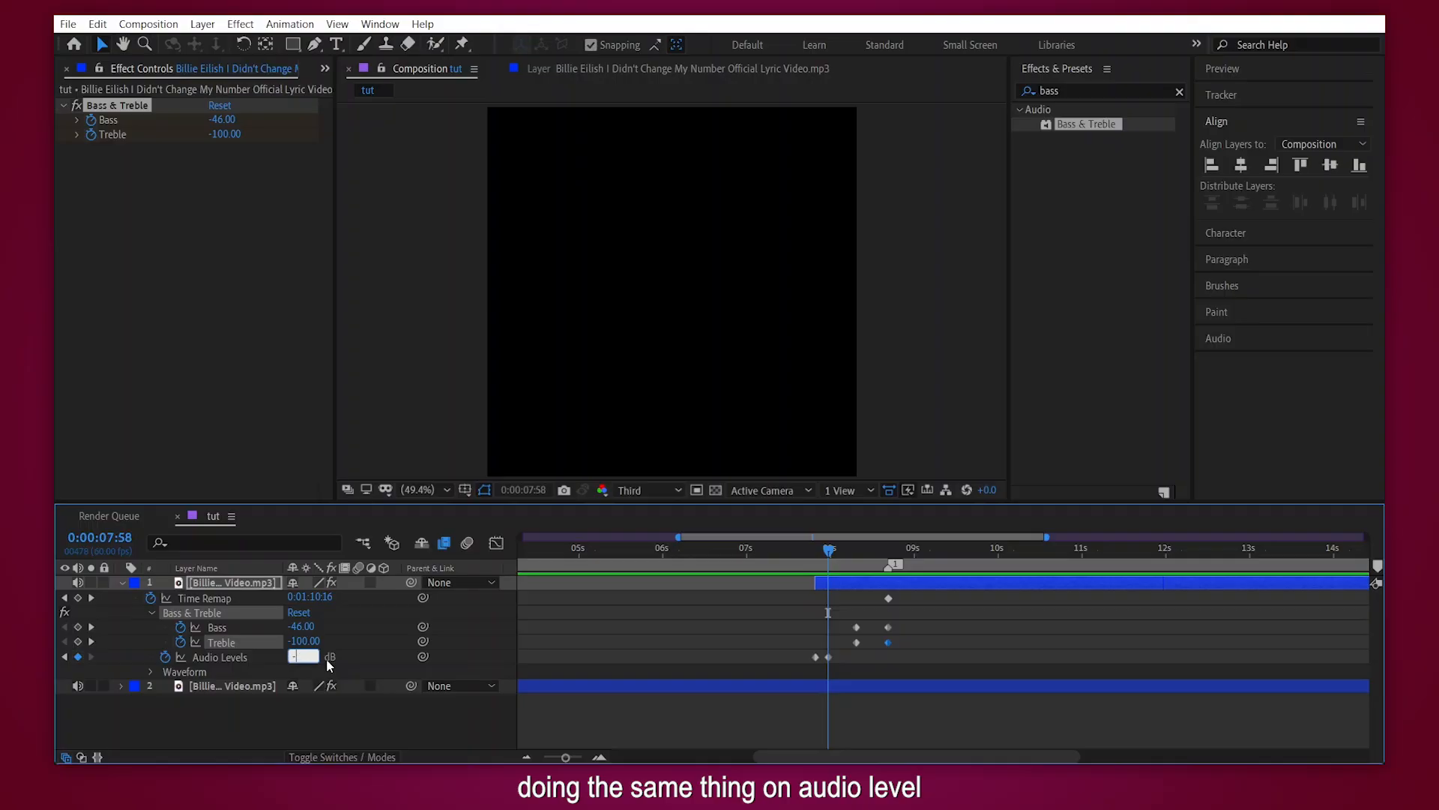
key("Return")
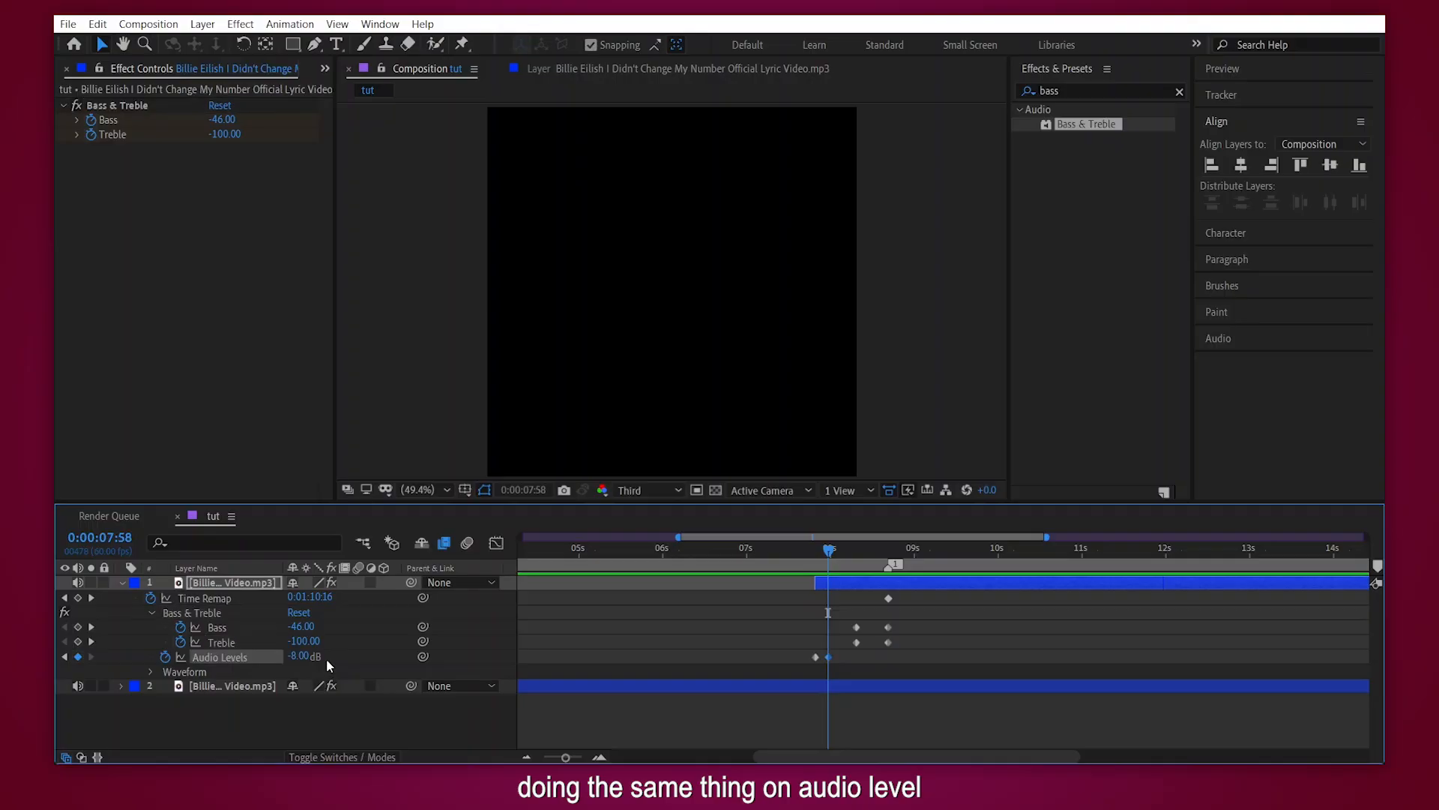
- Compare the waveforms of both audio layers across the entire composition
left_click(856, 562)
key("l")
key("l")
key("u")
left_click(616, 692)
key("minus")
key("minus")
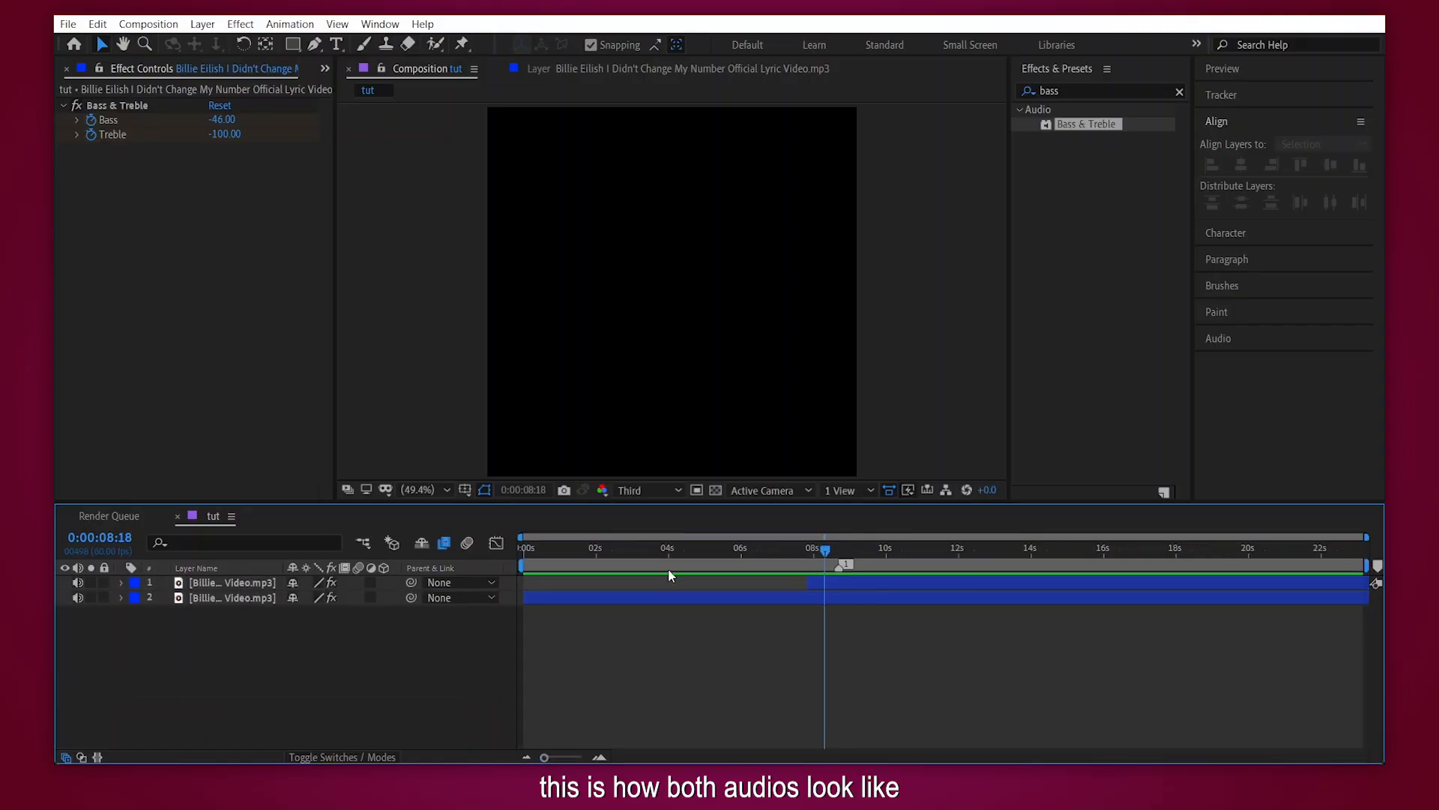
key("Home")
key("ctrl+a")
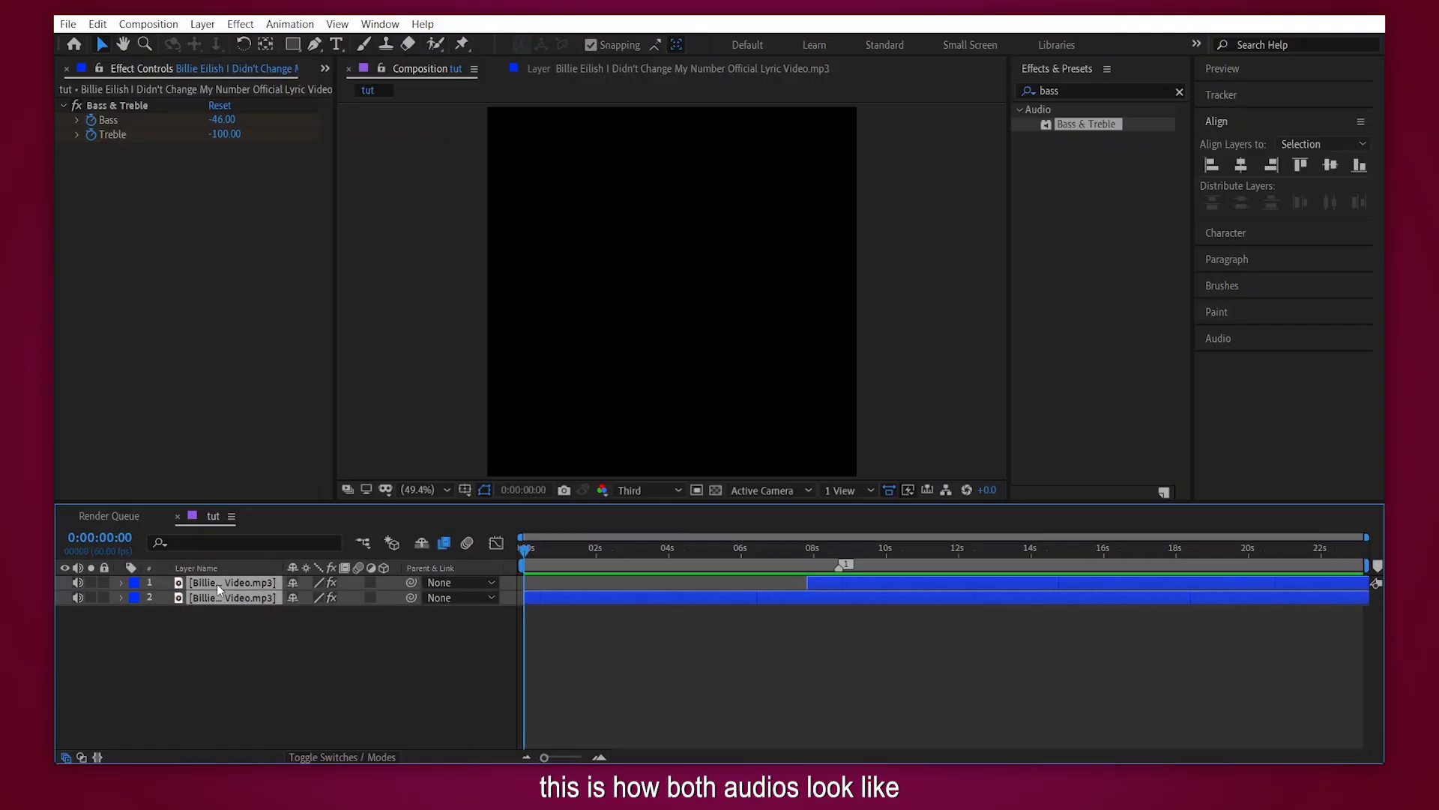
key("l")
key("l")
left_click(663, 633)
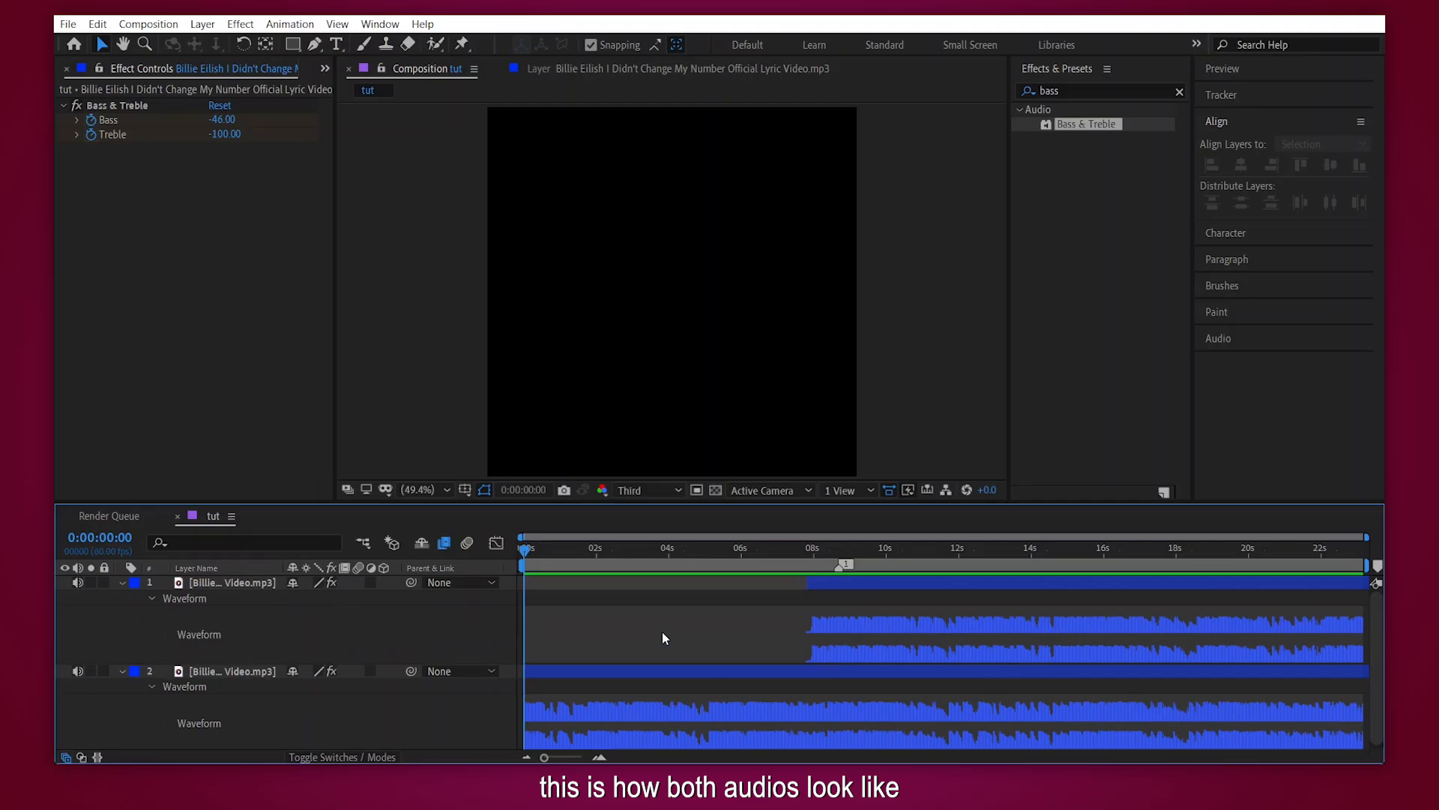